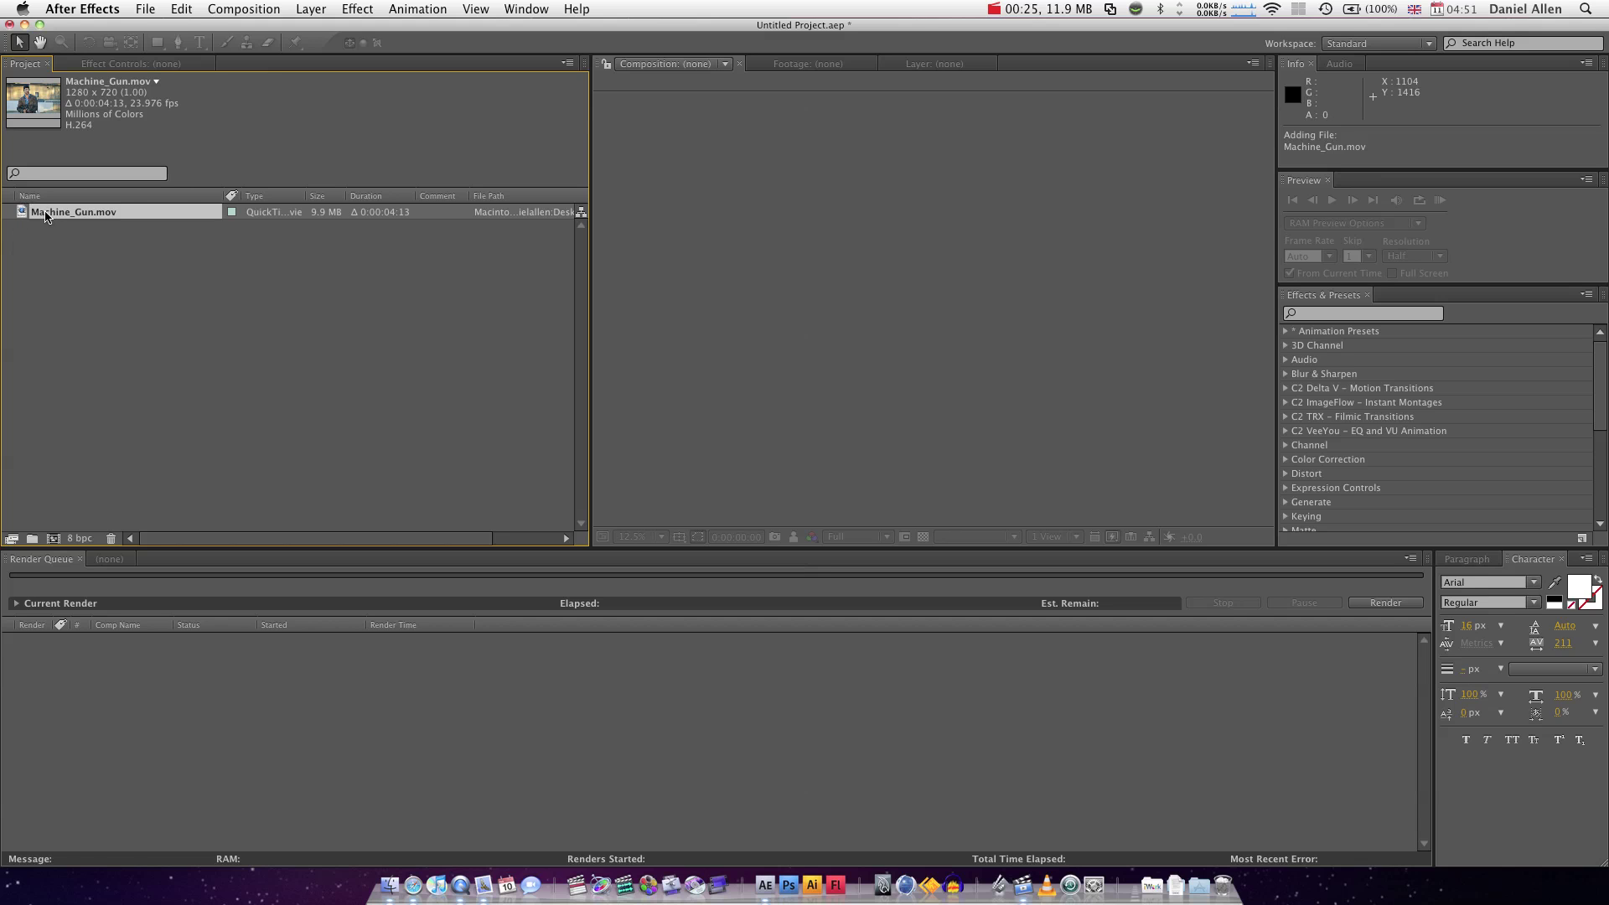
# Create a Machine_Gun composition from the Machine_Gun.mov clip.
pyautogui.moveTo(36, 217); pyautogui.dragTo(55, 540)
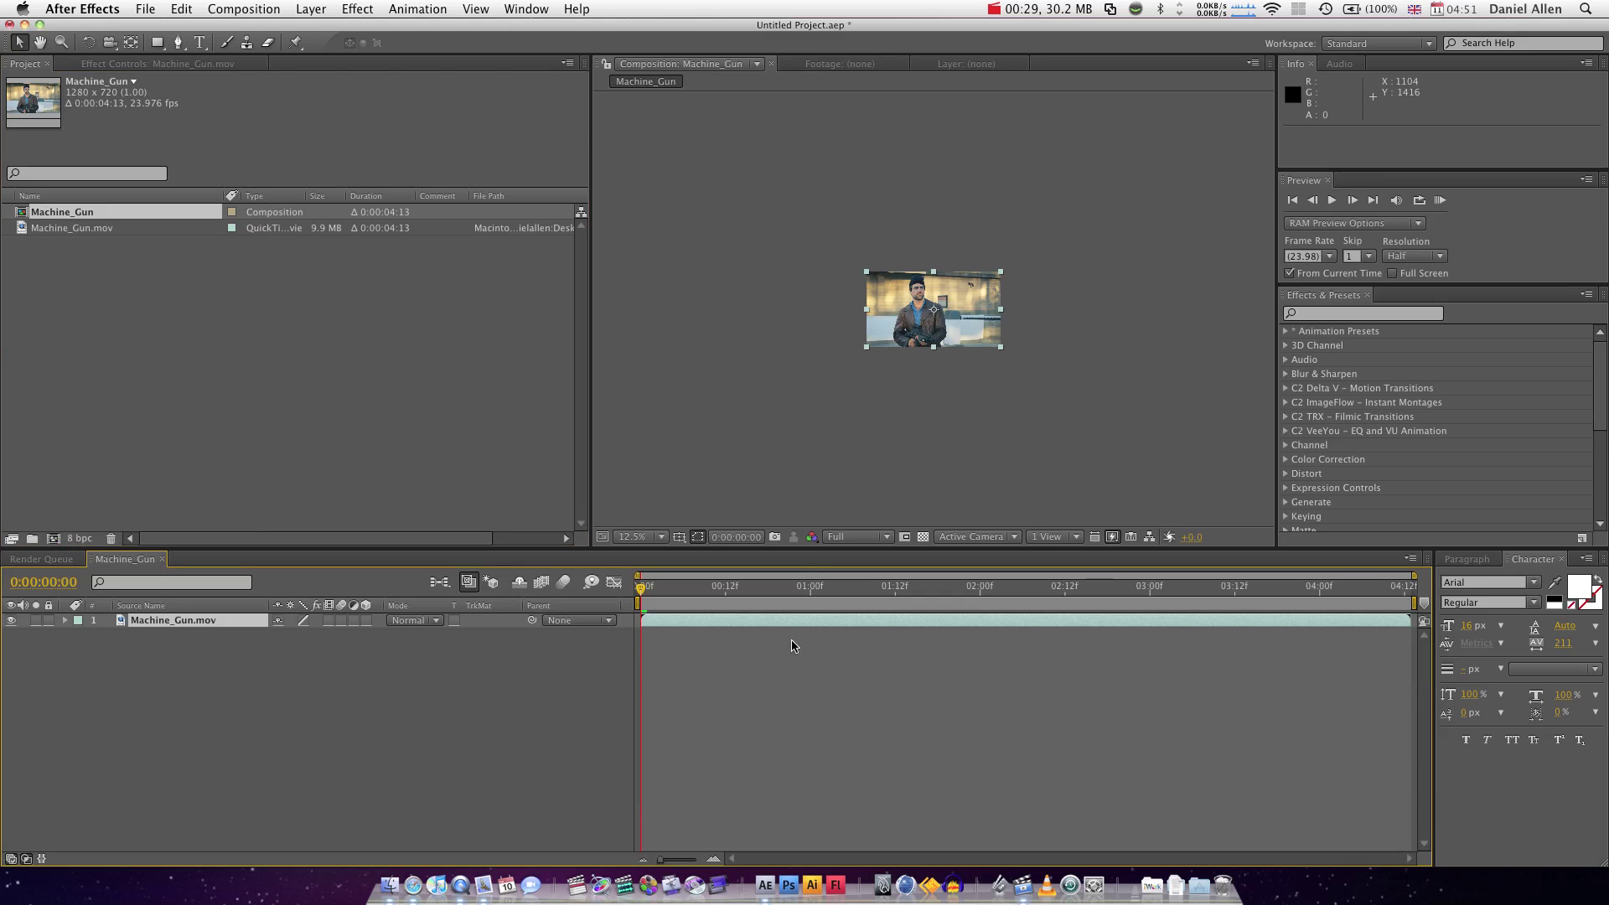
pyautogui.scroll(6, 787, 347)
pyautogui.scroll(-6, 787, 347)
pyautogui.scroll(4, 788, 353)
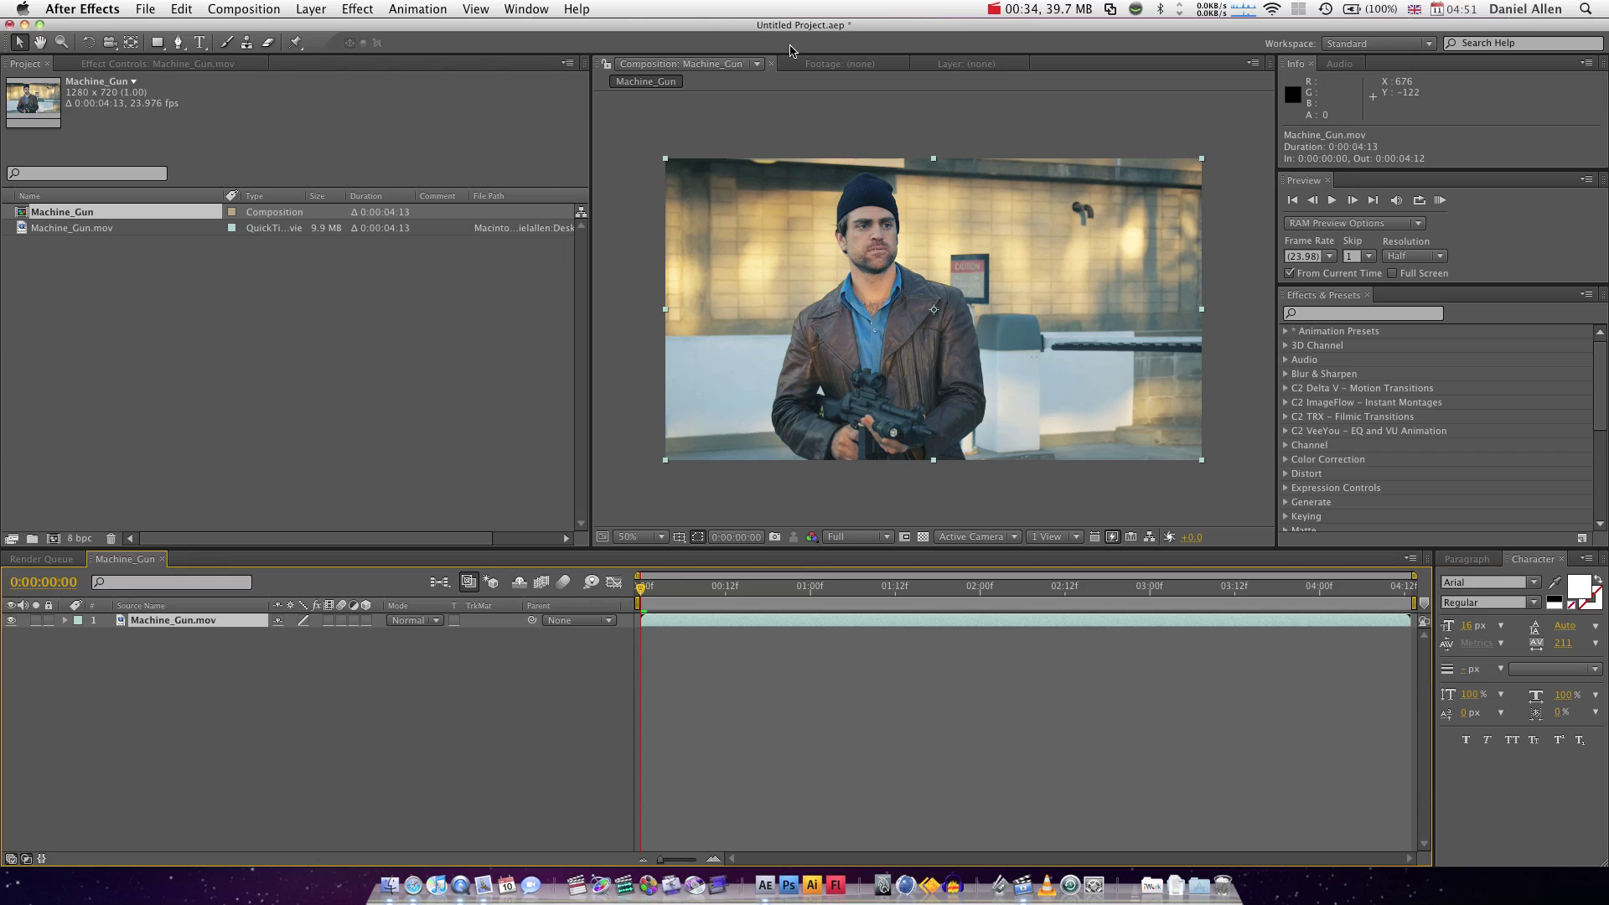
# Apply Color Correction > Auto Color to the clip, then delete it again.
pyautogui.click(311, 9)
pyautogui.moveTo(358, 9)
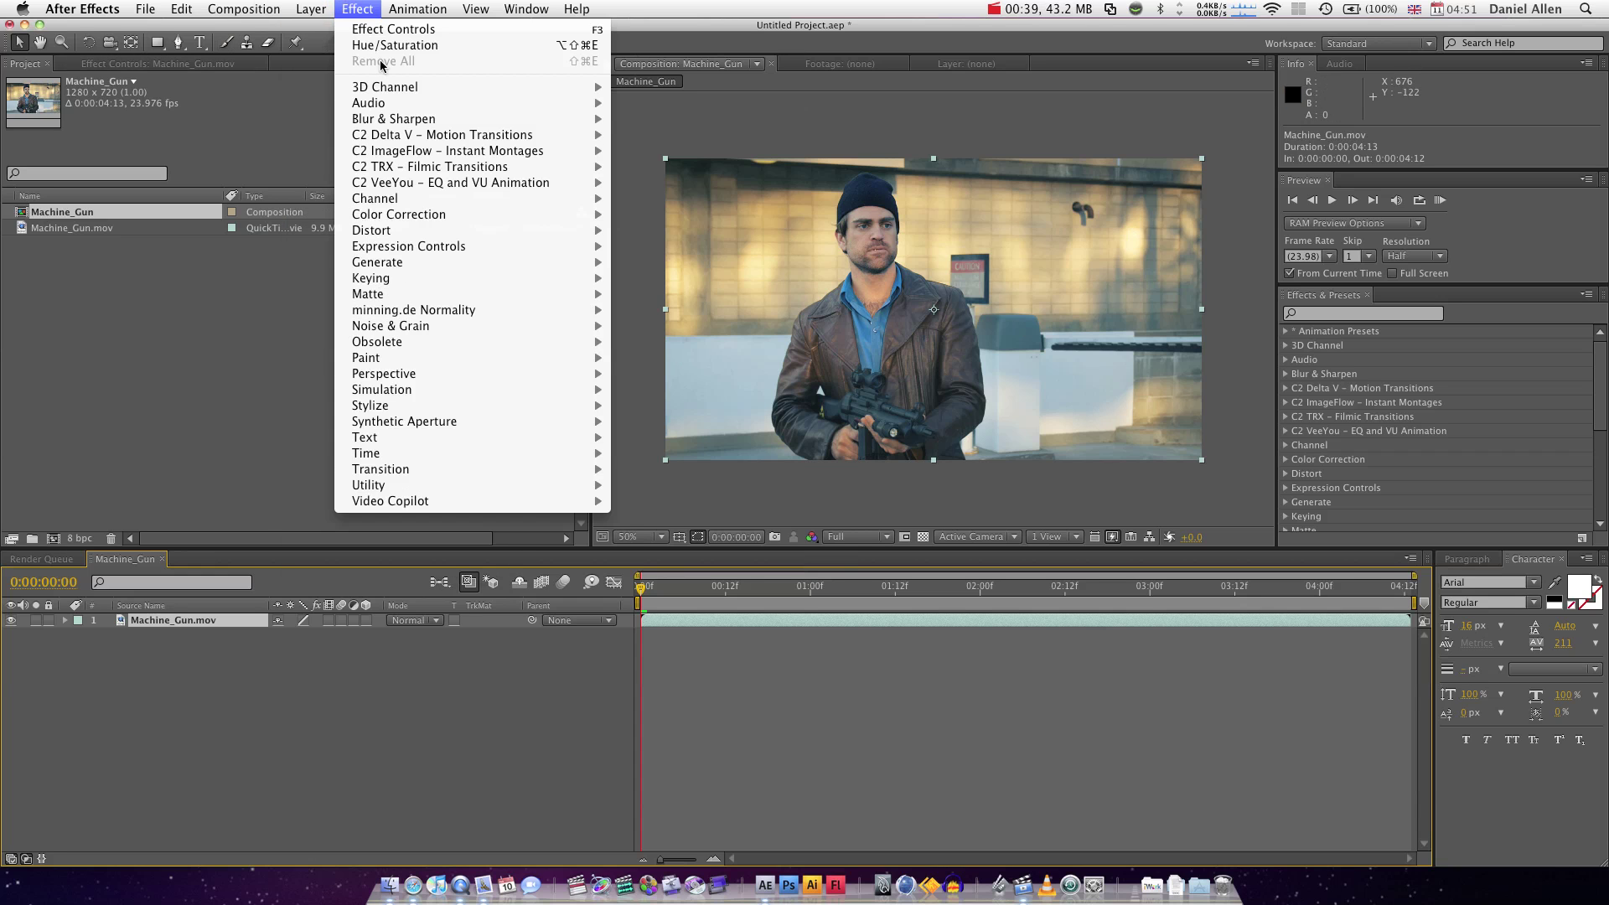
pyautogui.moveTo(402, 215)
pyautogui.click(665, 217)
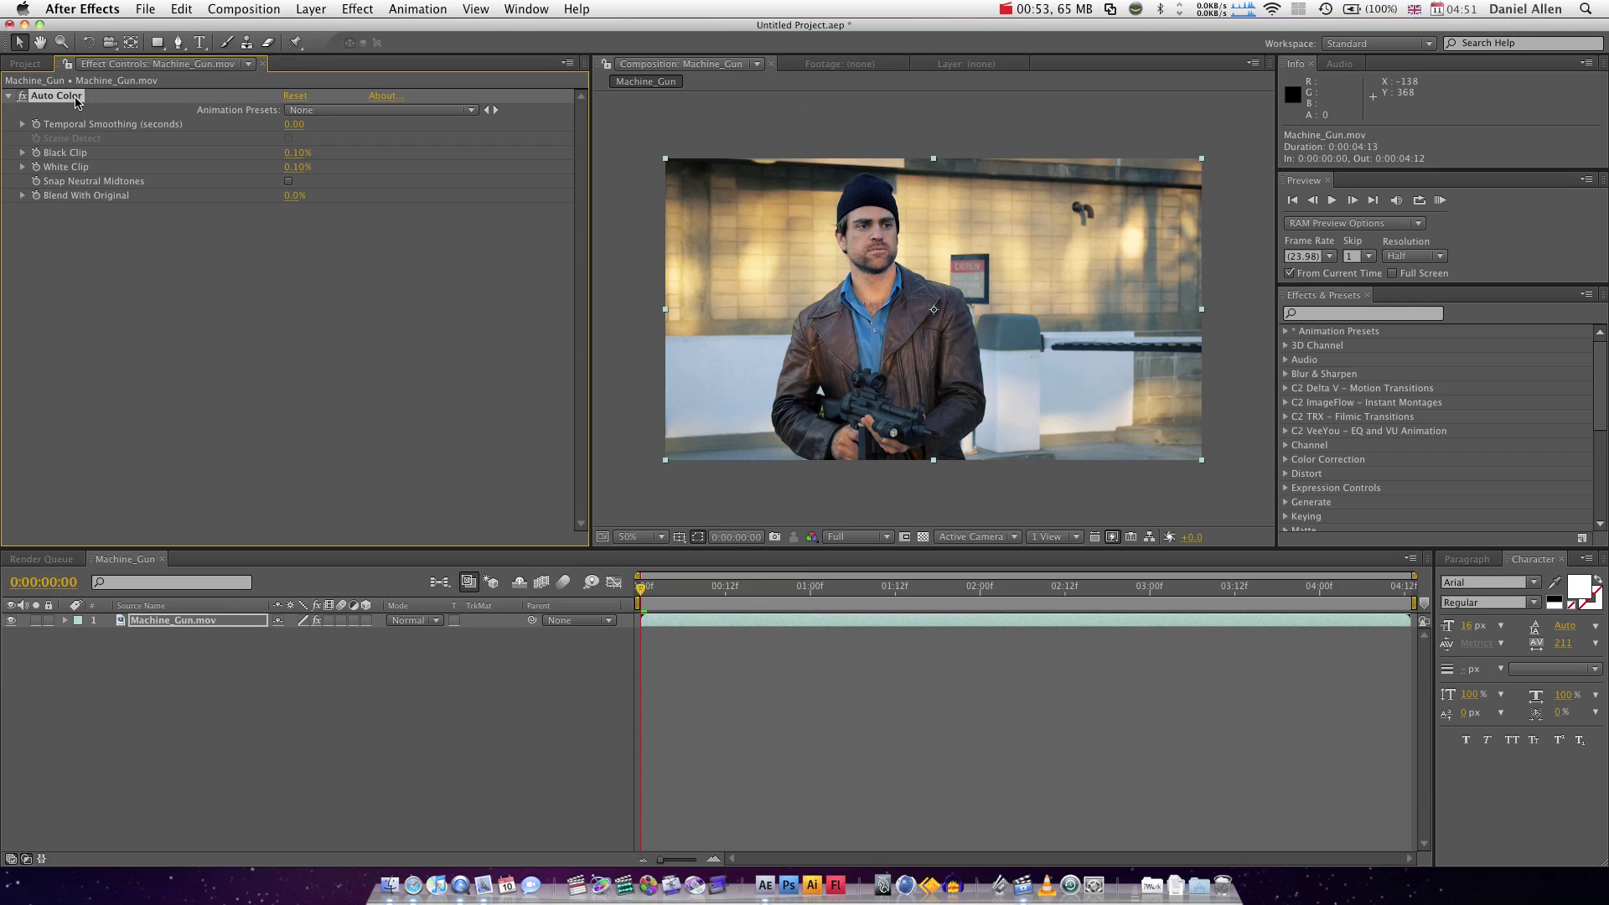
pyautogui.press('Delete')
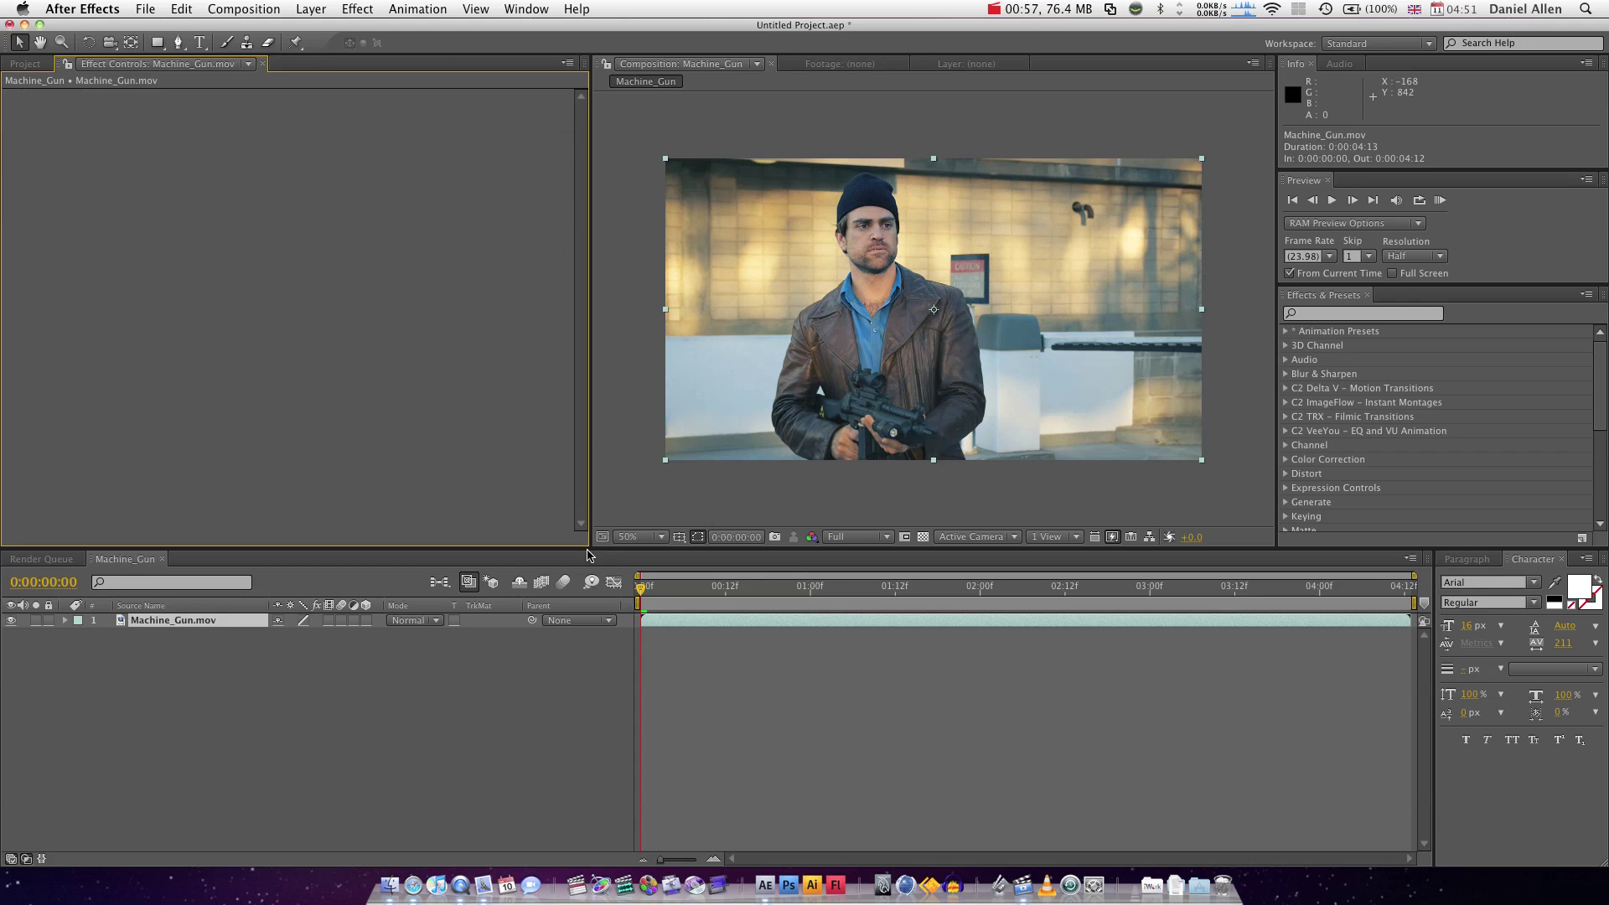
# Enlarge the Composition panel and scrub through the clip's opening frames.
pyautogui.moveTo(590, 549); pyautogui.dragTo(410, 624)
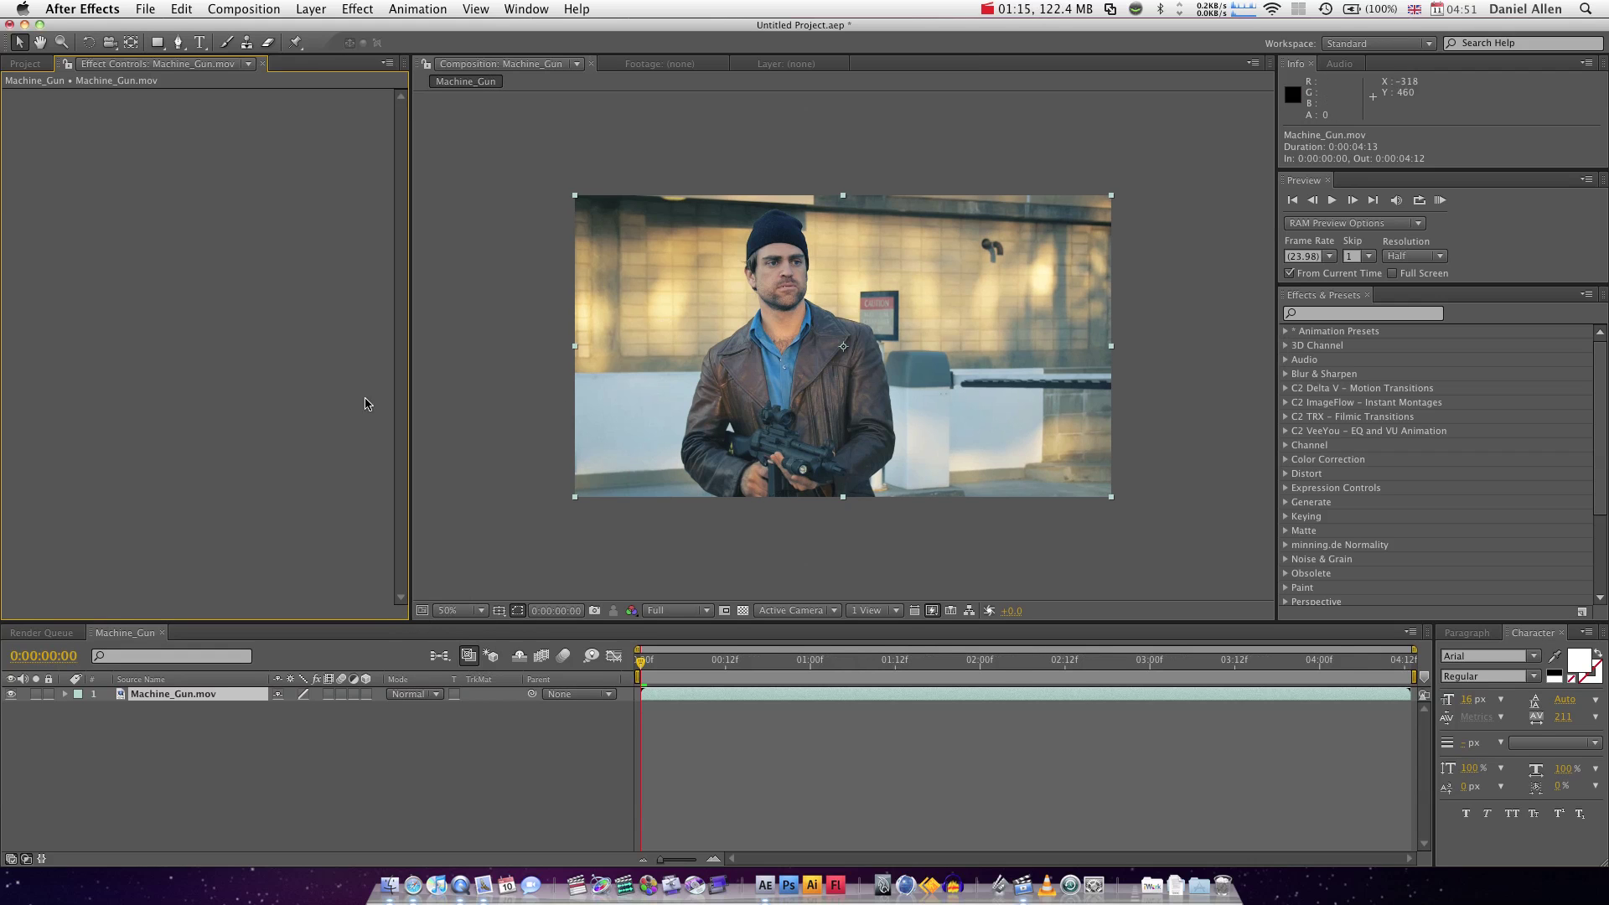
pyautogui.click(690, 660)
pyautogui.moveTo(751, 667); pyautogui.dragTo(690, 661)
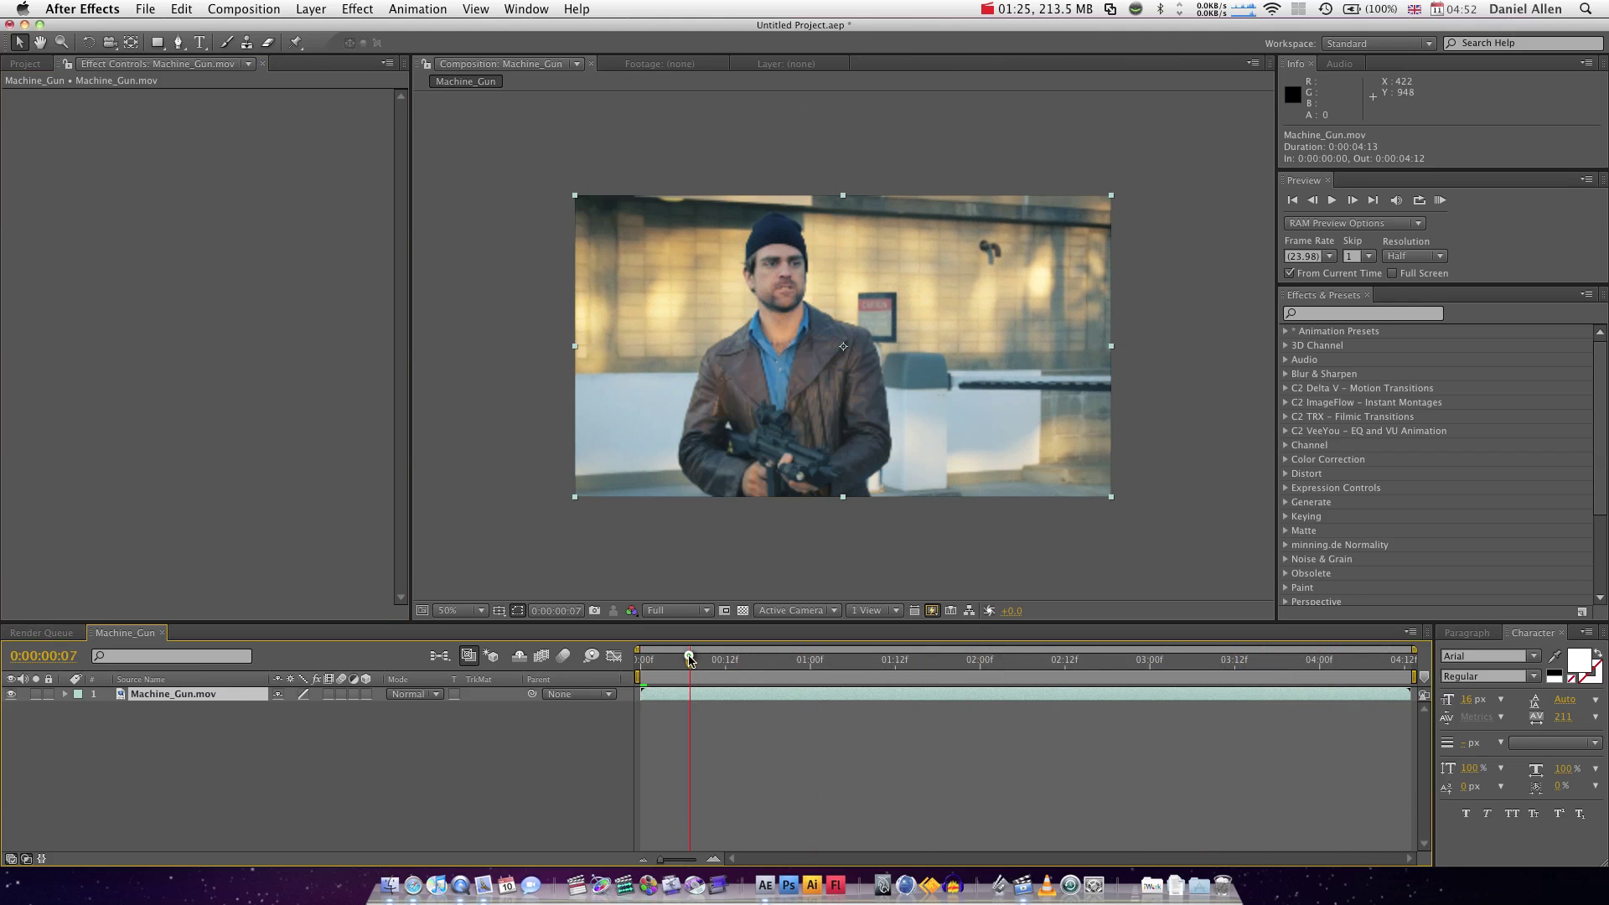
pyautogui.click(429, 786)
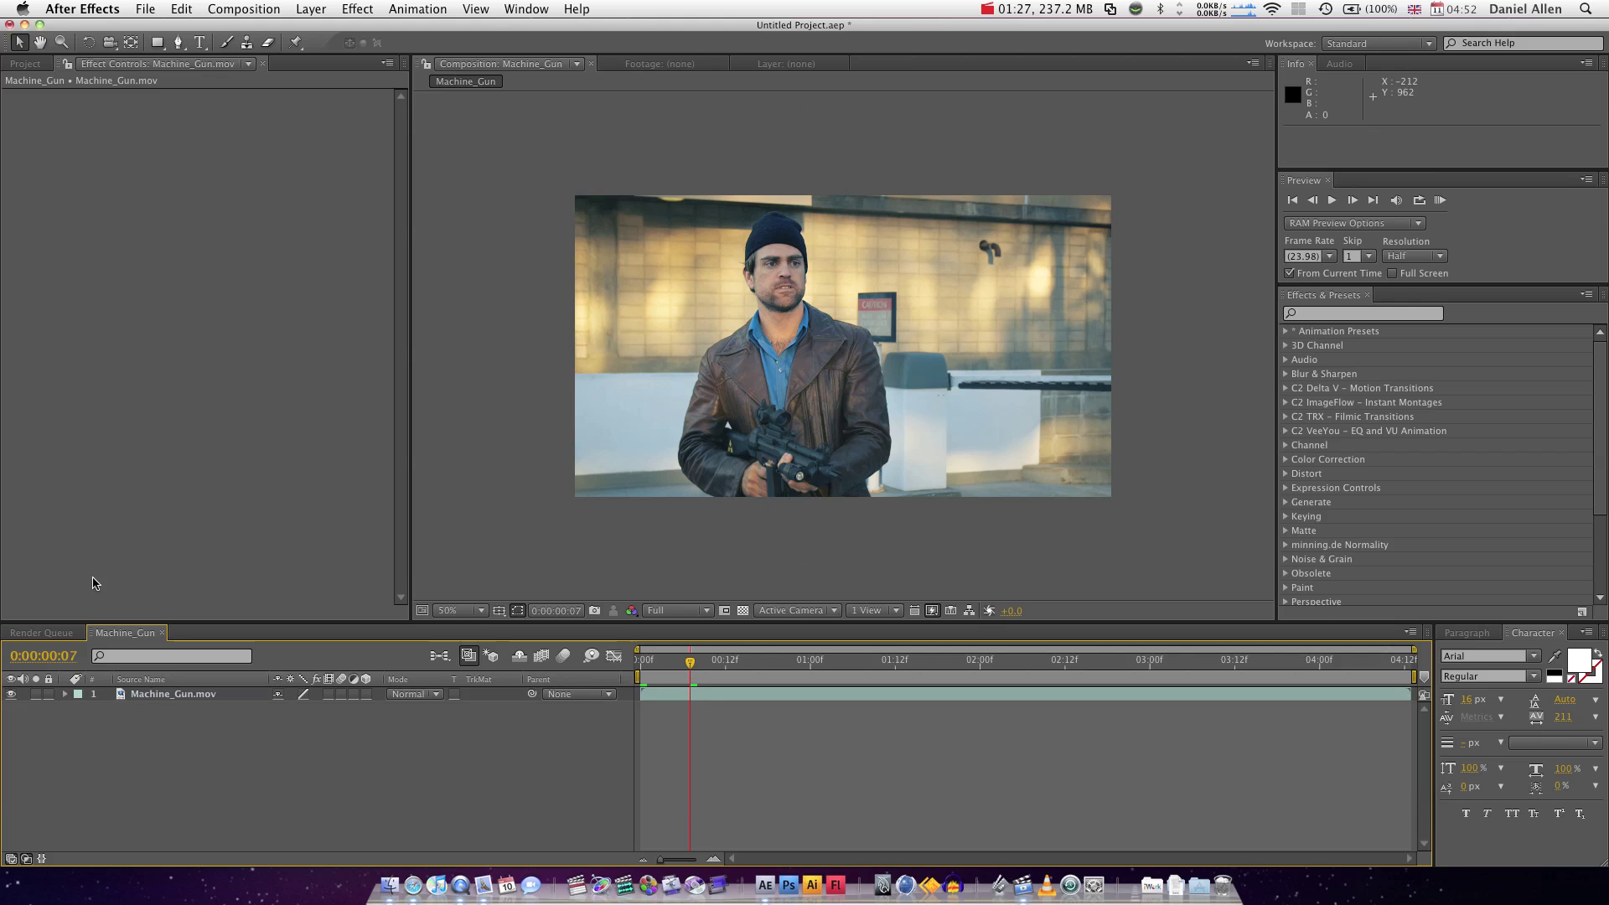
pyautogui.click(119, 697)
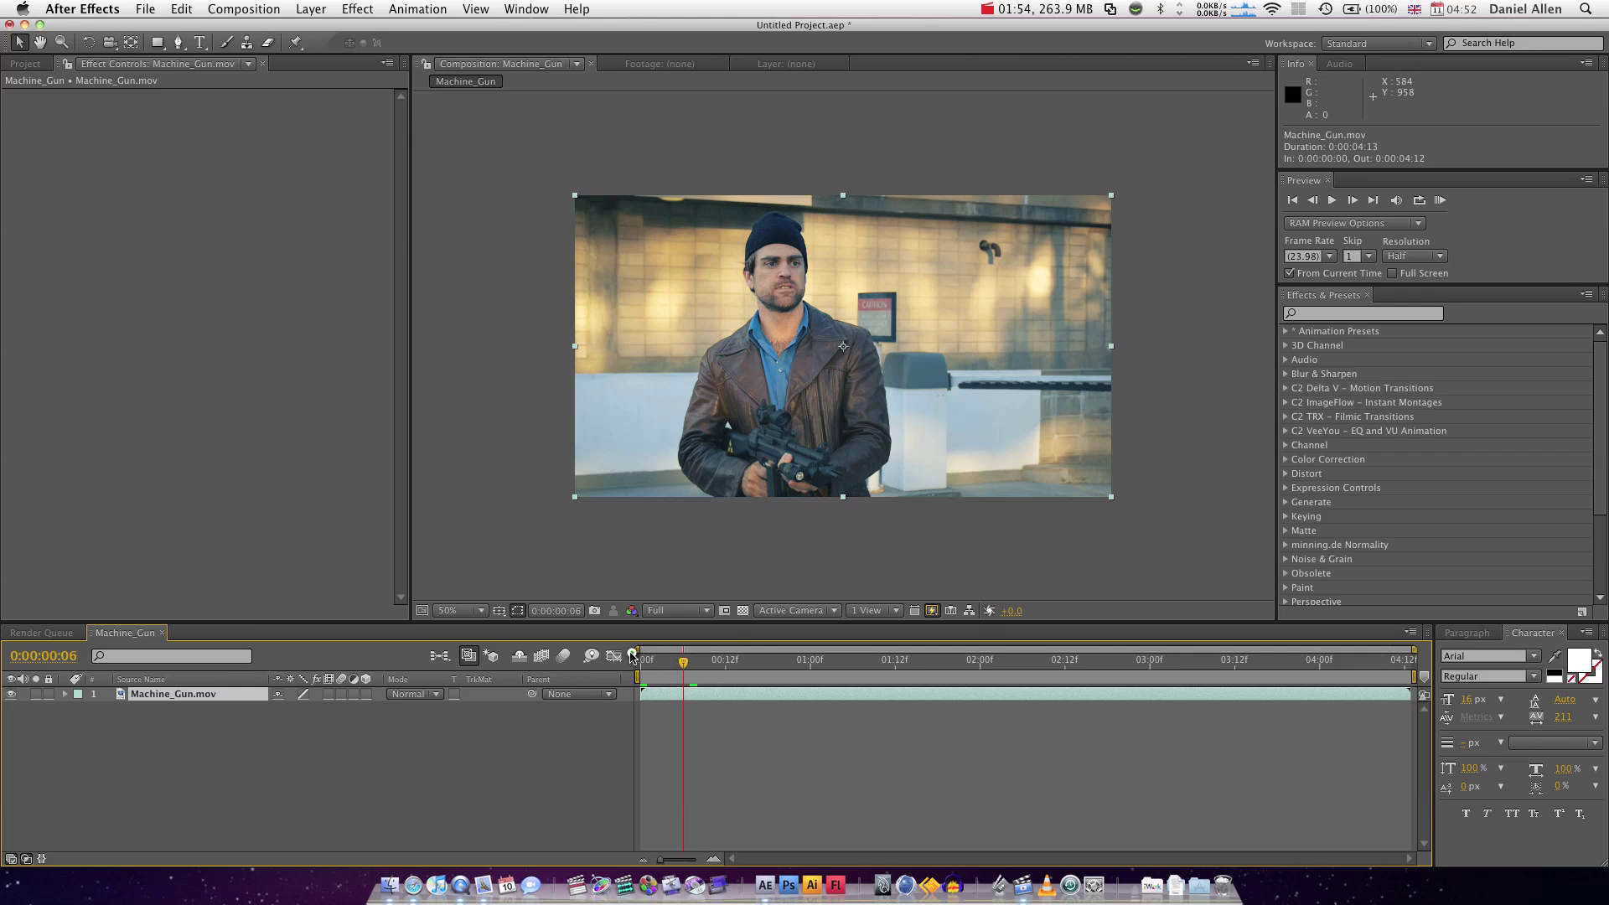
# Preview the clip from the start, then end the work area at about two seconds.
pyautogui.press('Home')
pyautogui.press('KP_0')
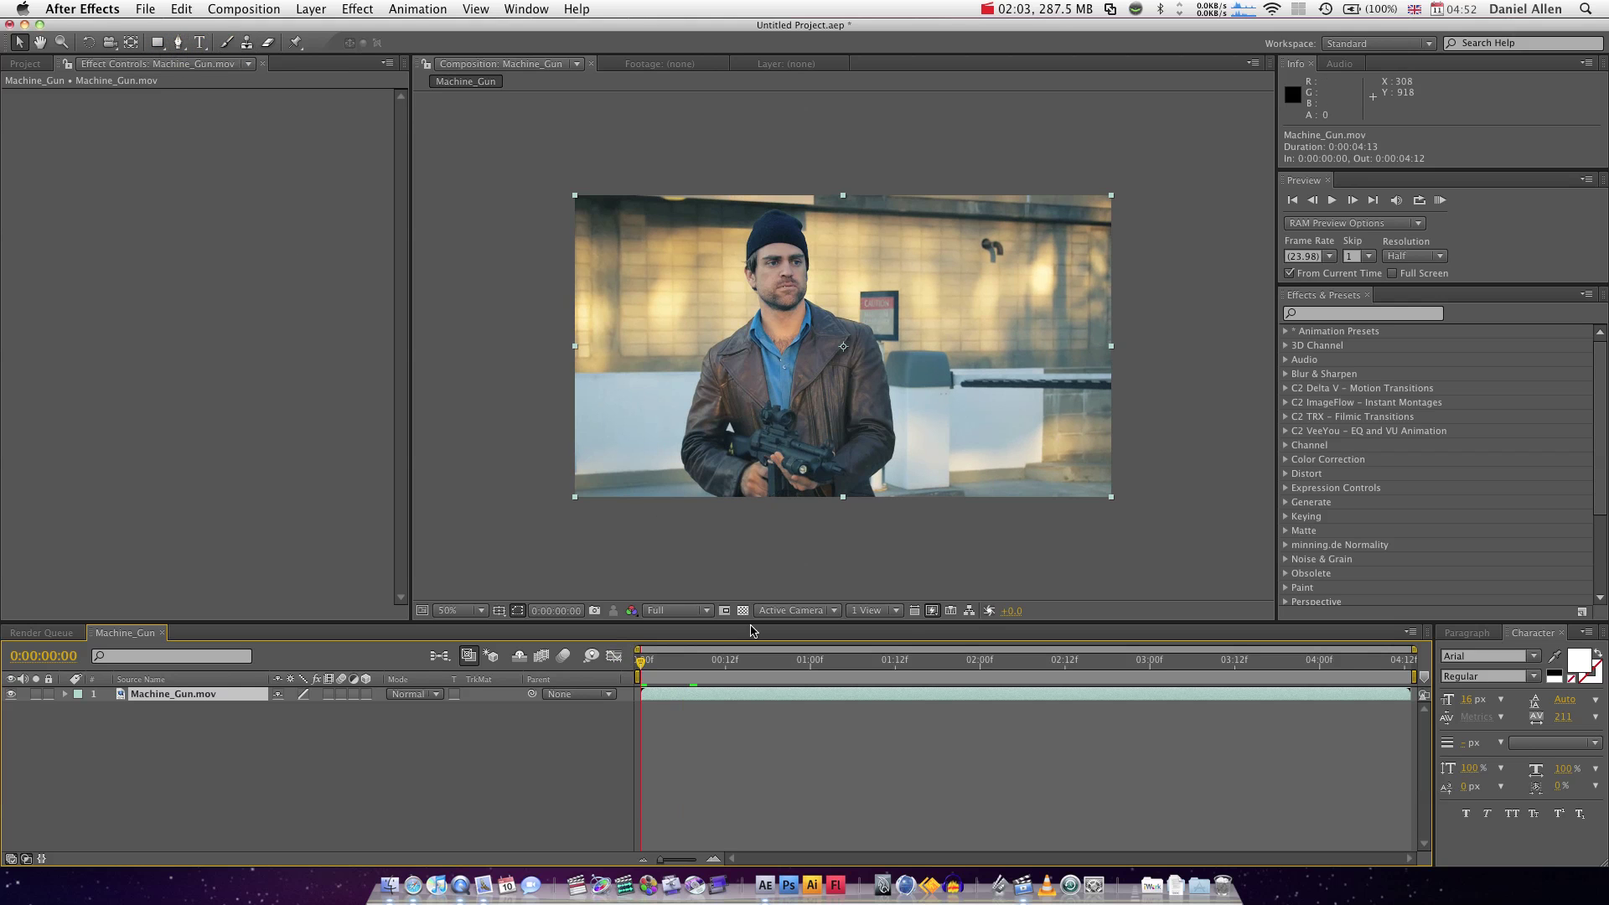
pyautogui.click(881, 660)
pyautogui.moveTo(922, 664); pyautogui.dragTo(980, 664)
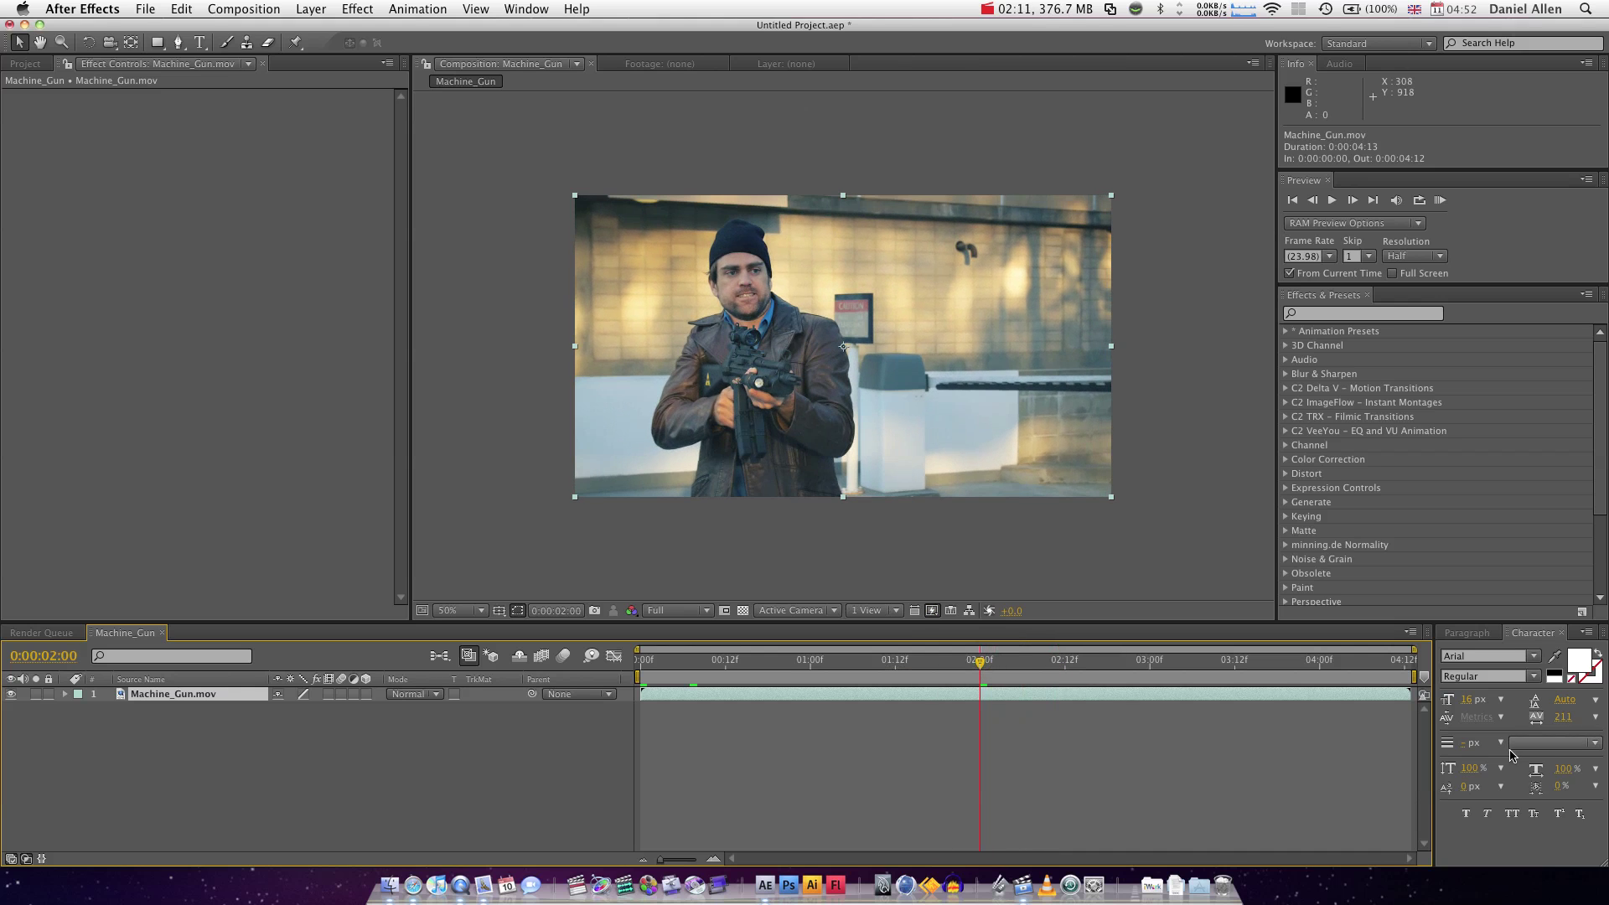
pyautogui.moveTo(1420, 681); pyautogui.dragTo(982, 683)
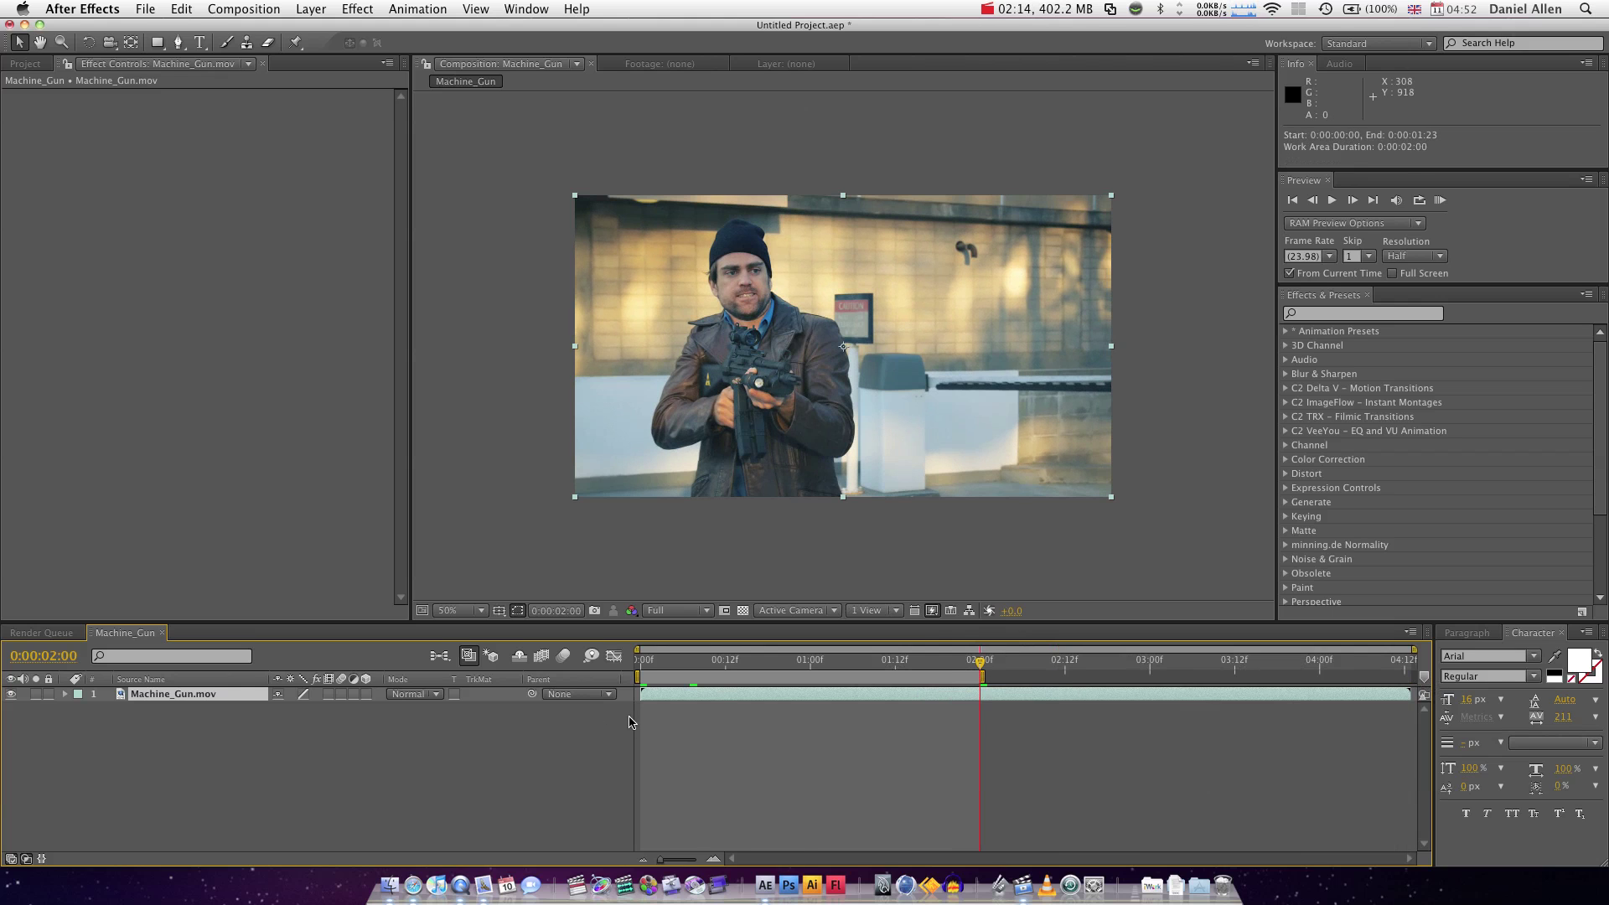
# Set the composition duration to 0:00:02:00 in Composition Settings.
pyautogui.rightClick(600, 714)
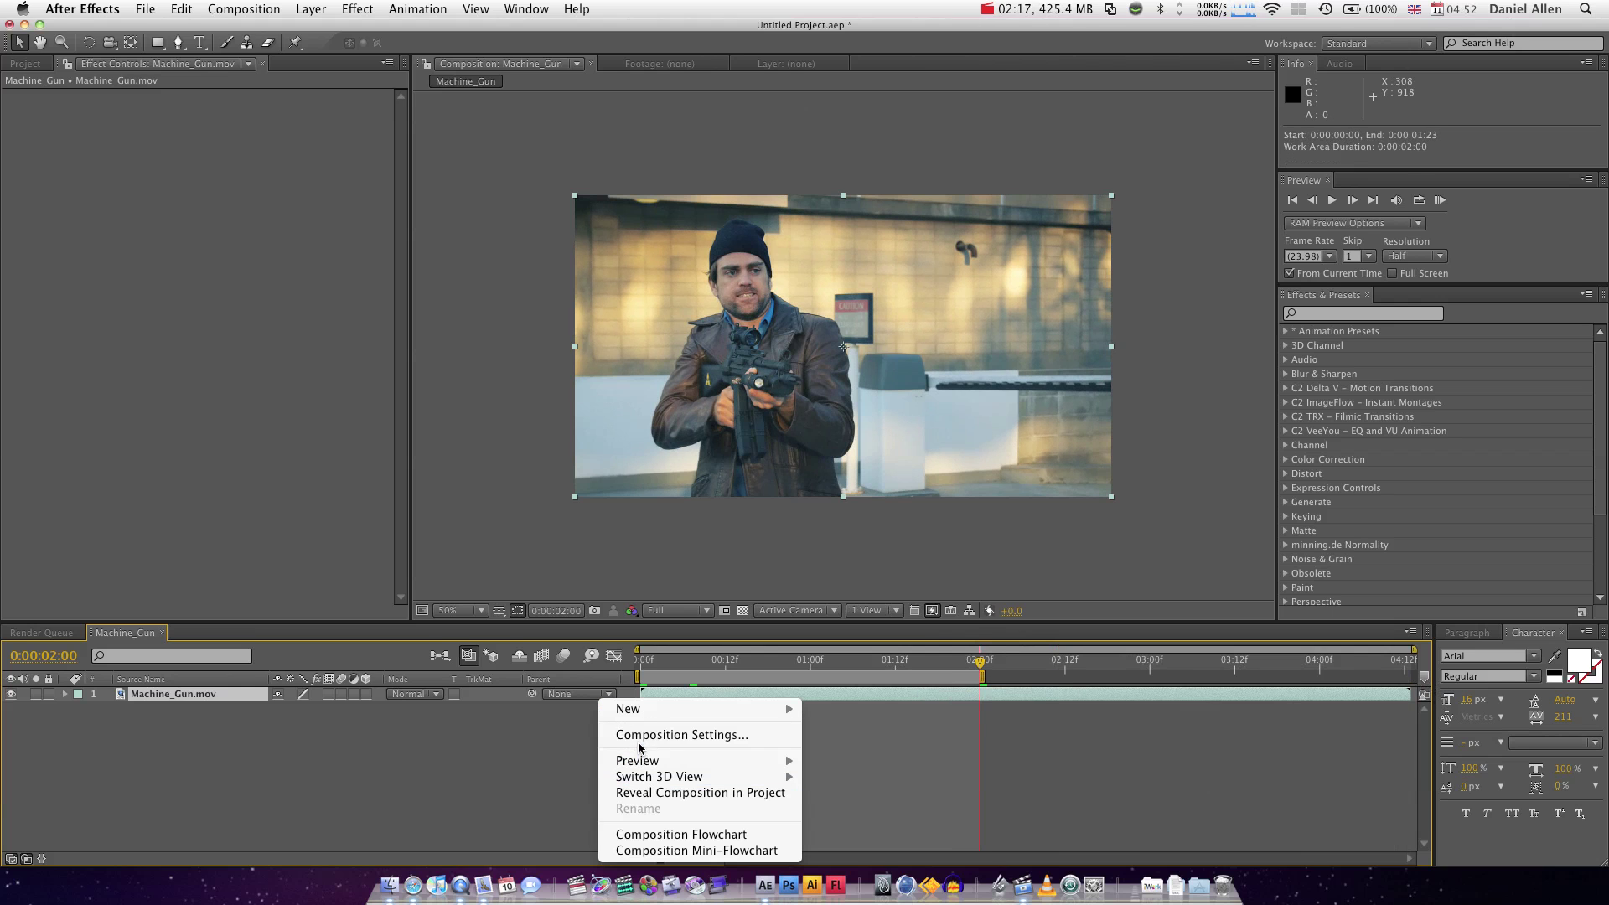
pyautogui.click(642, 735)
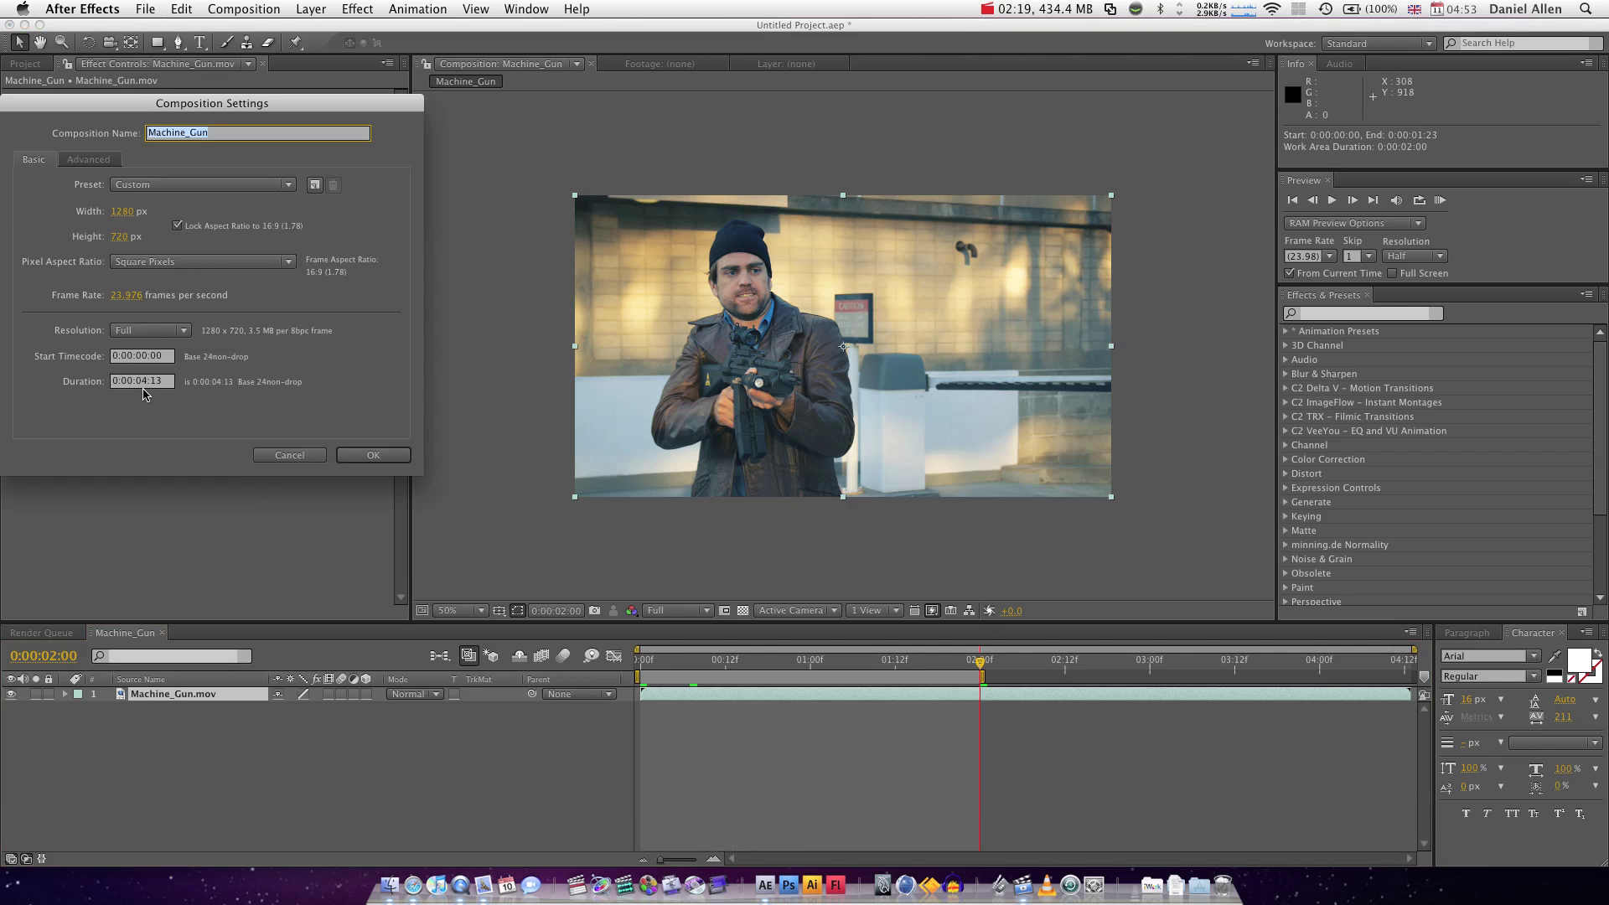
pyautogui.click(147, 382)
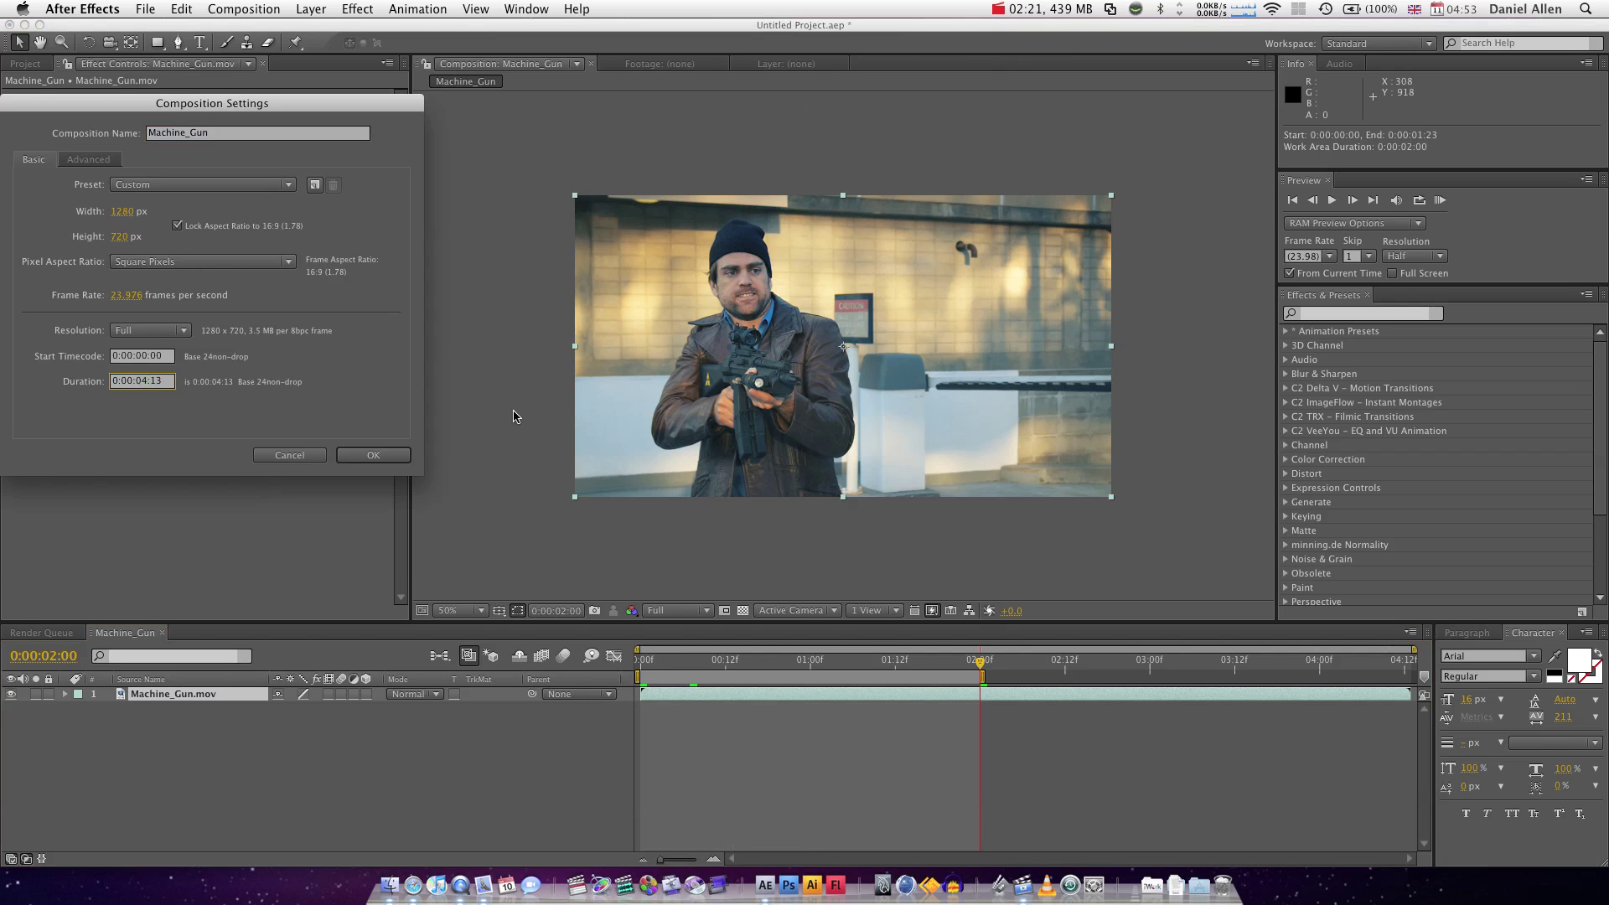
pyautogui.press('BackSpace')
pyautogui.write('2')
pyautogui.press('BackSpace')
pyautogui.press('Return')
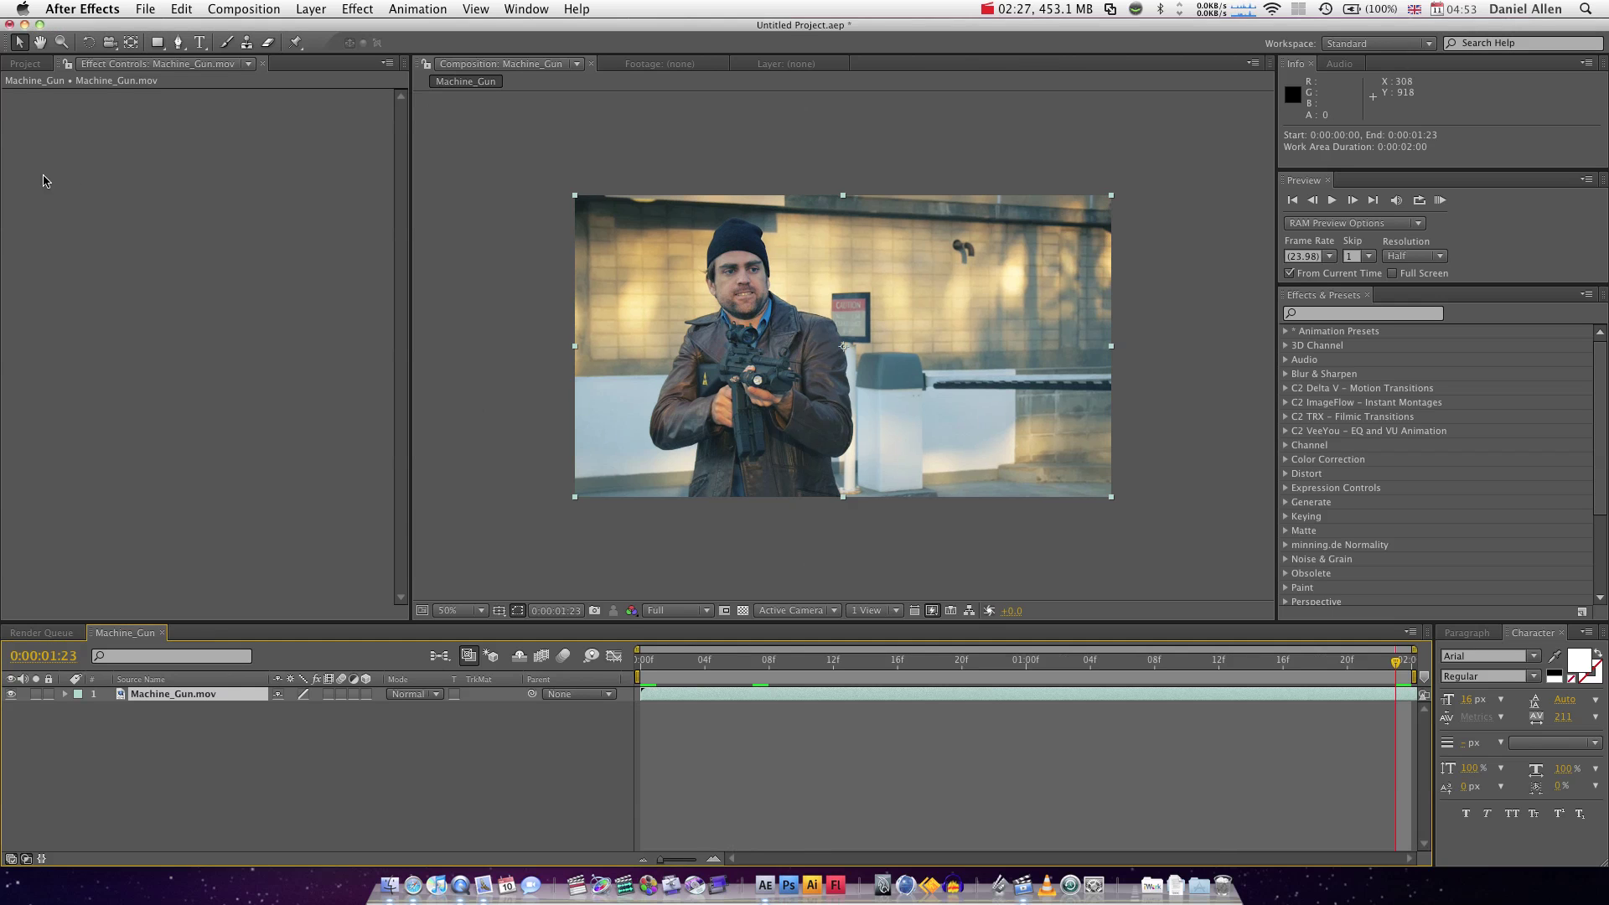
# Play back the shortened composition and return to its start.
pyautogui.click(815, 663)
pyautogui.press('space')
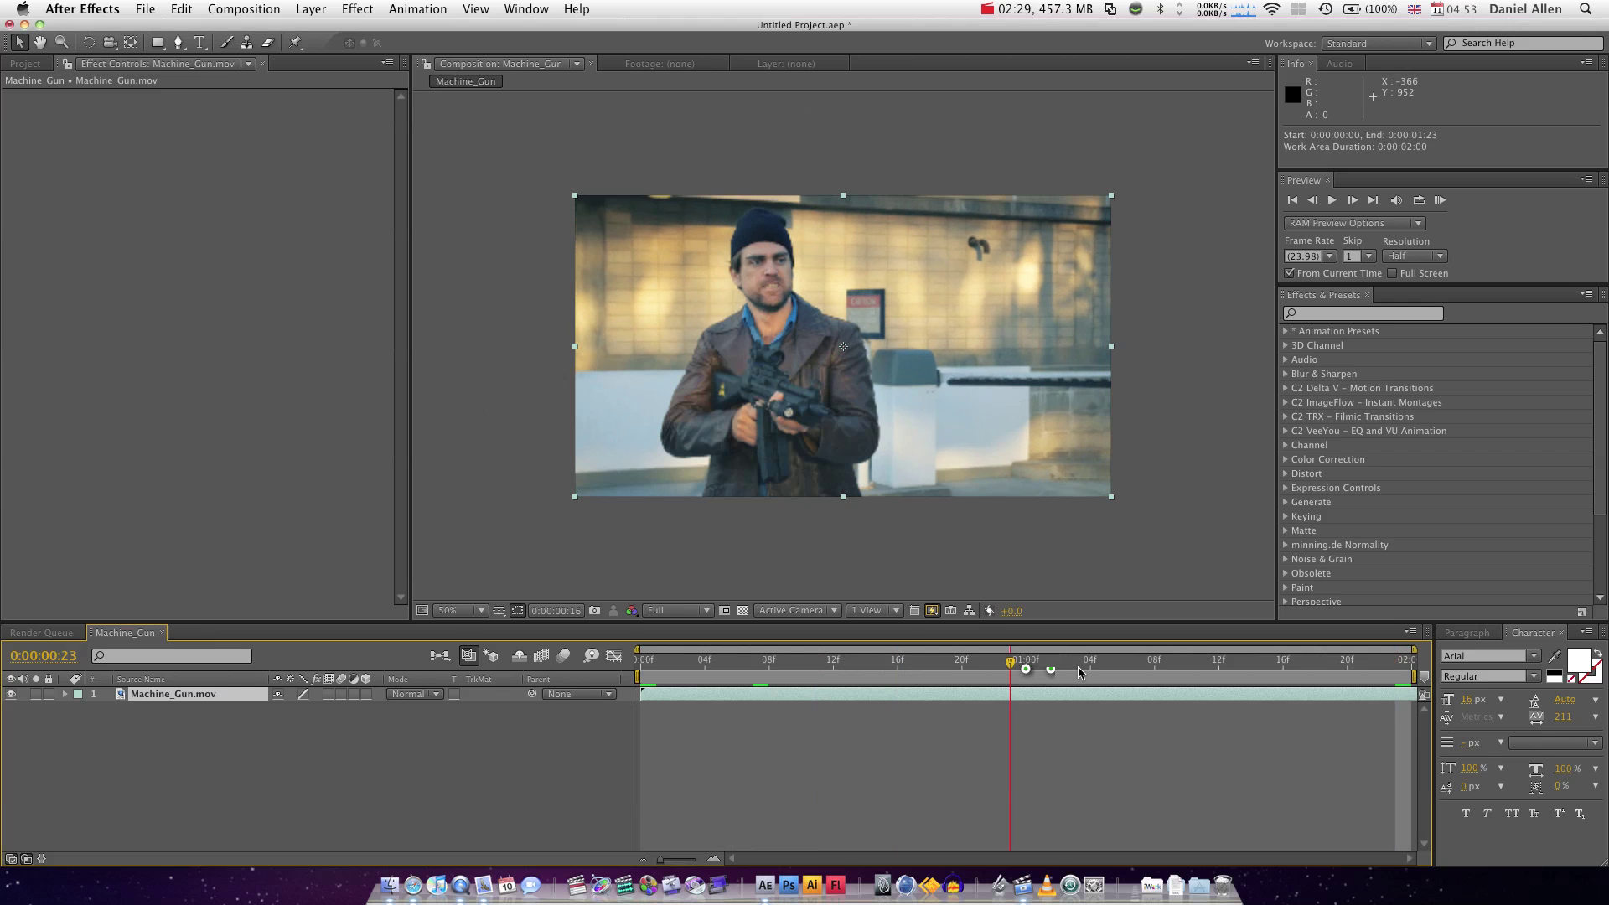
pyautogui.press('space')
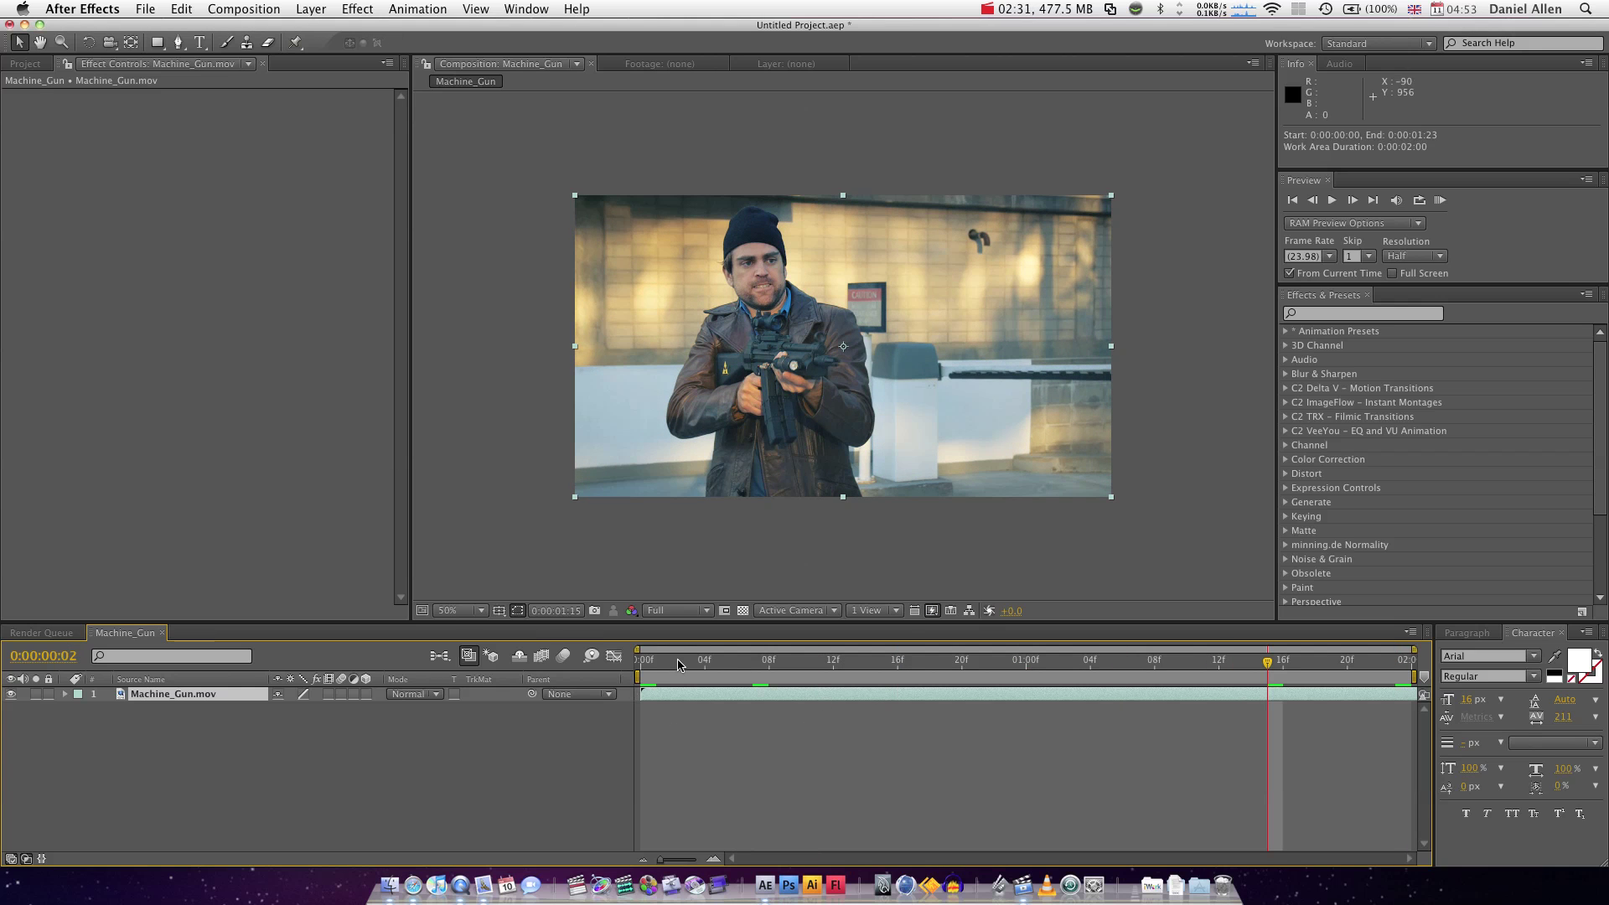
pyautogui.moveTo(679, 665); pyautogui.dragTo(575, 662)
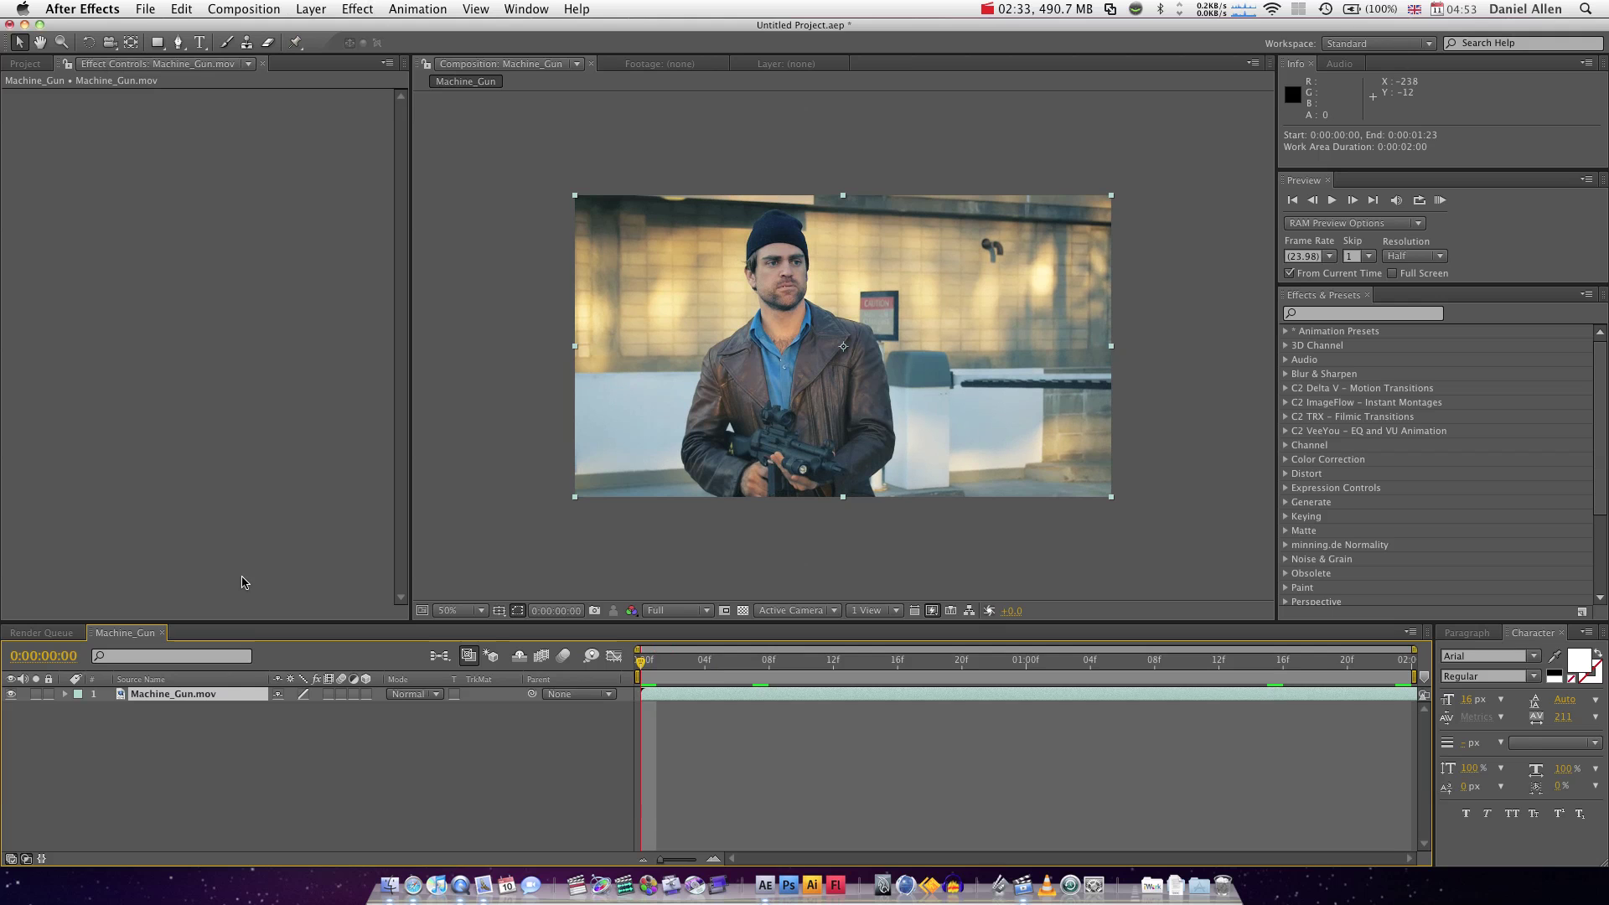
# Add an adjustment layer above the clip, duplicate it to five, and begin renaming the fifth.
pyautogui.rightClick(274, 792)
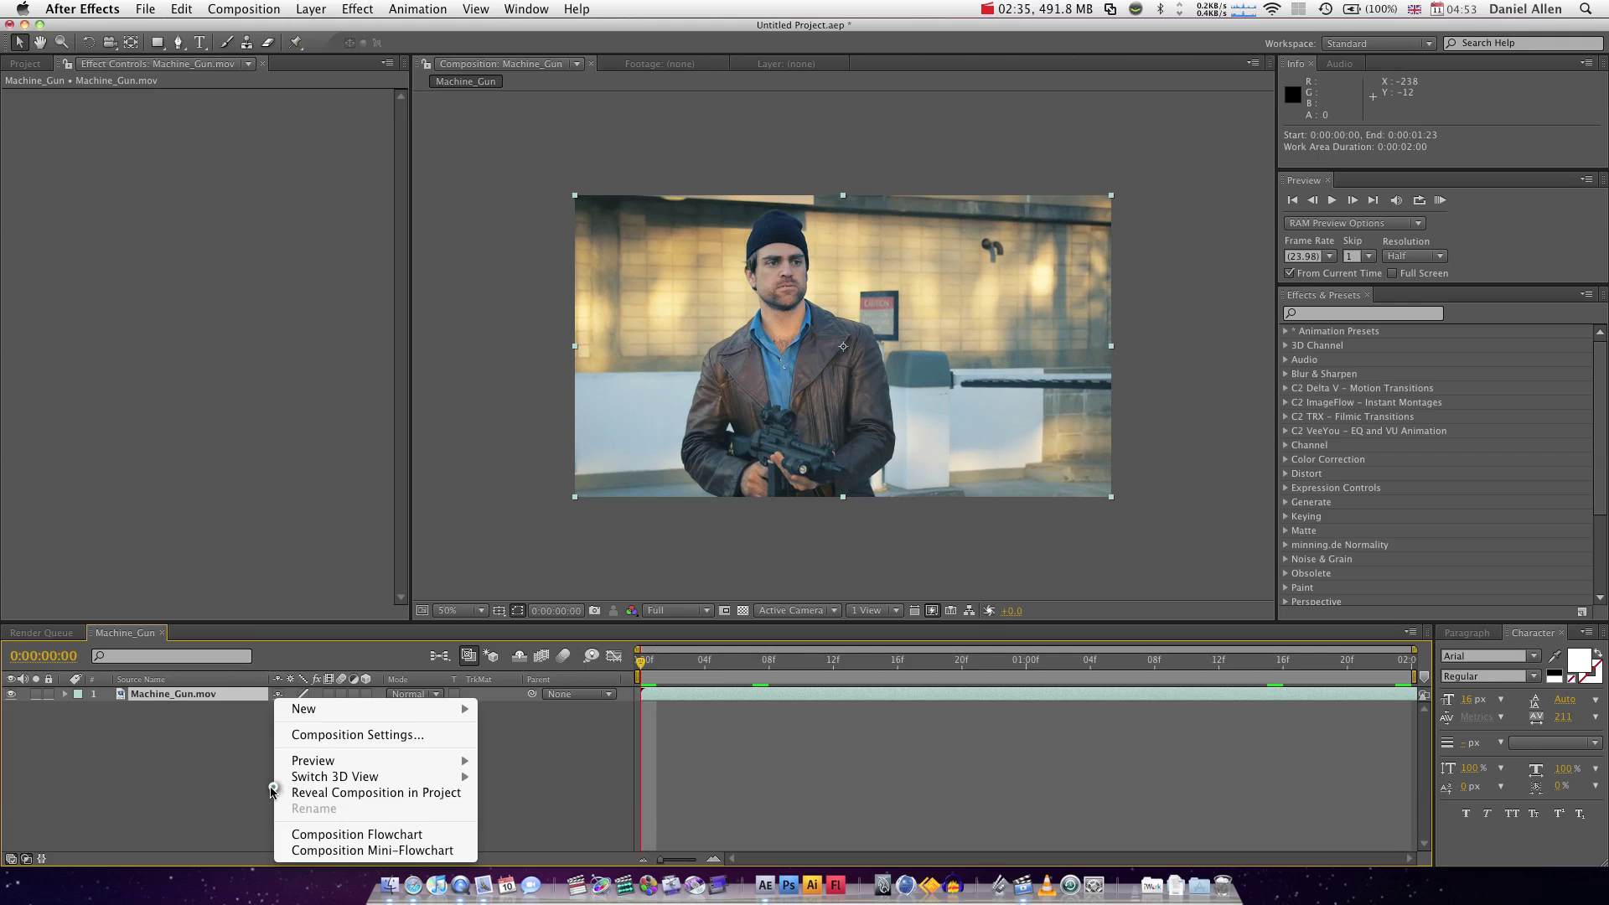
pyautogui.moveTo(335, 709)
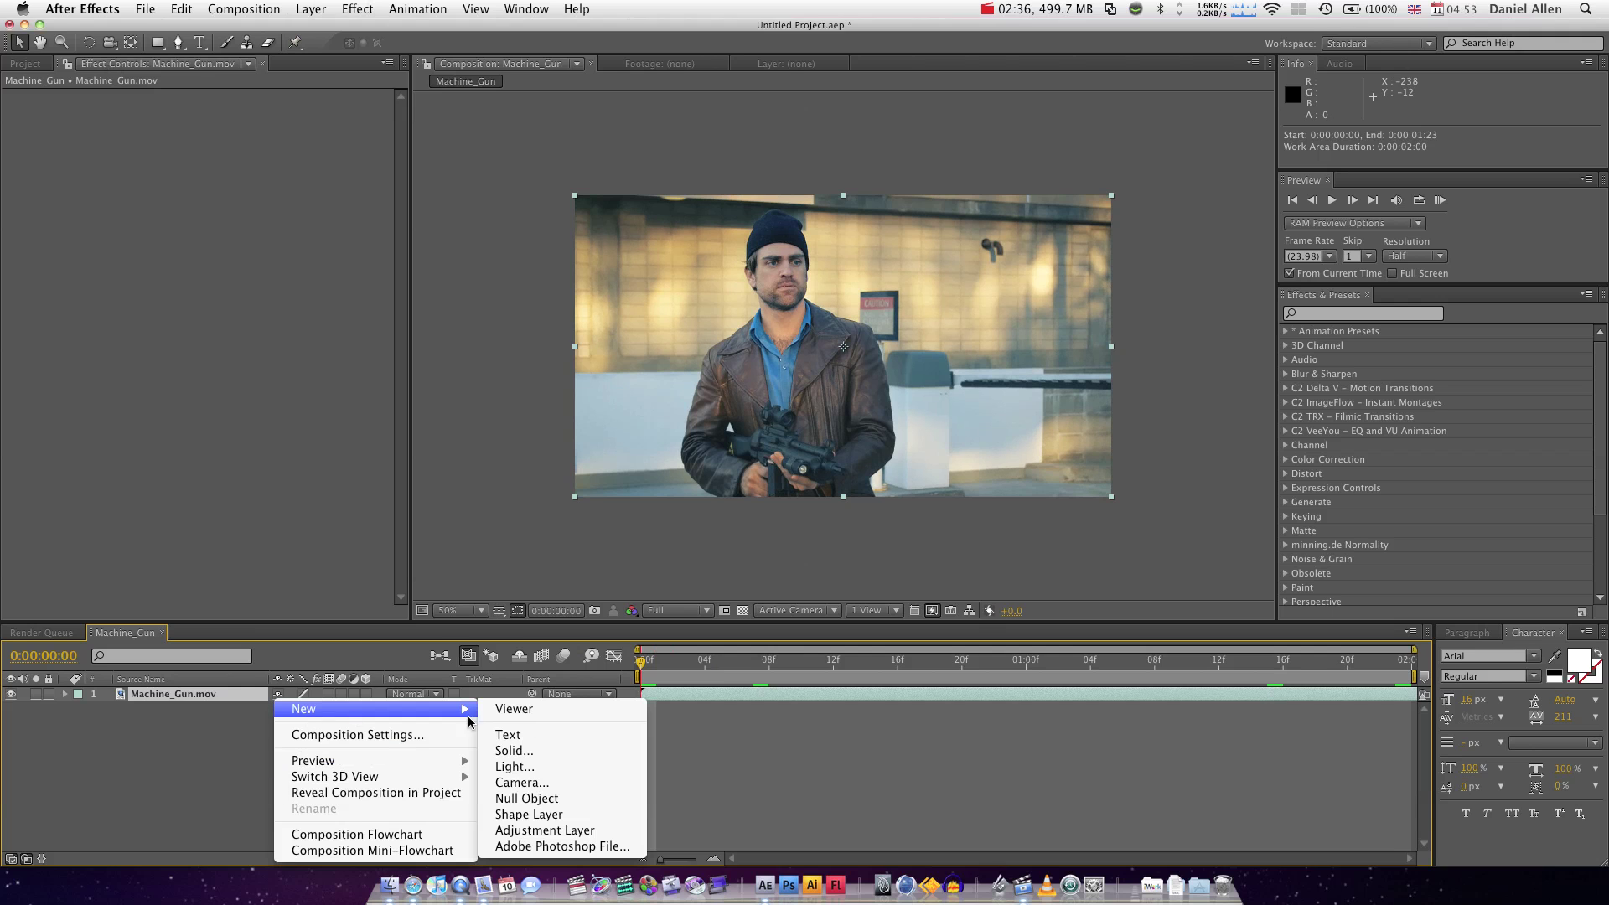
pyautogui.click(576, 830)
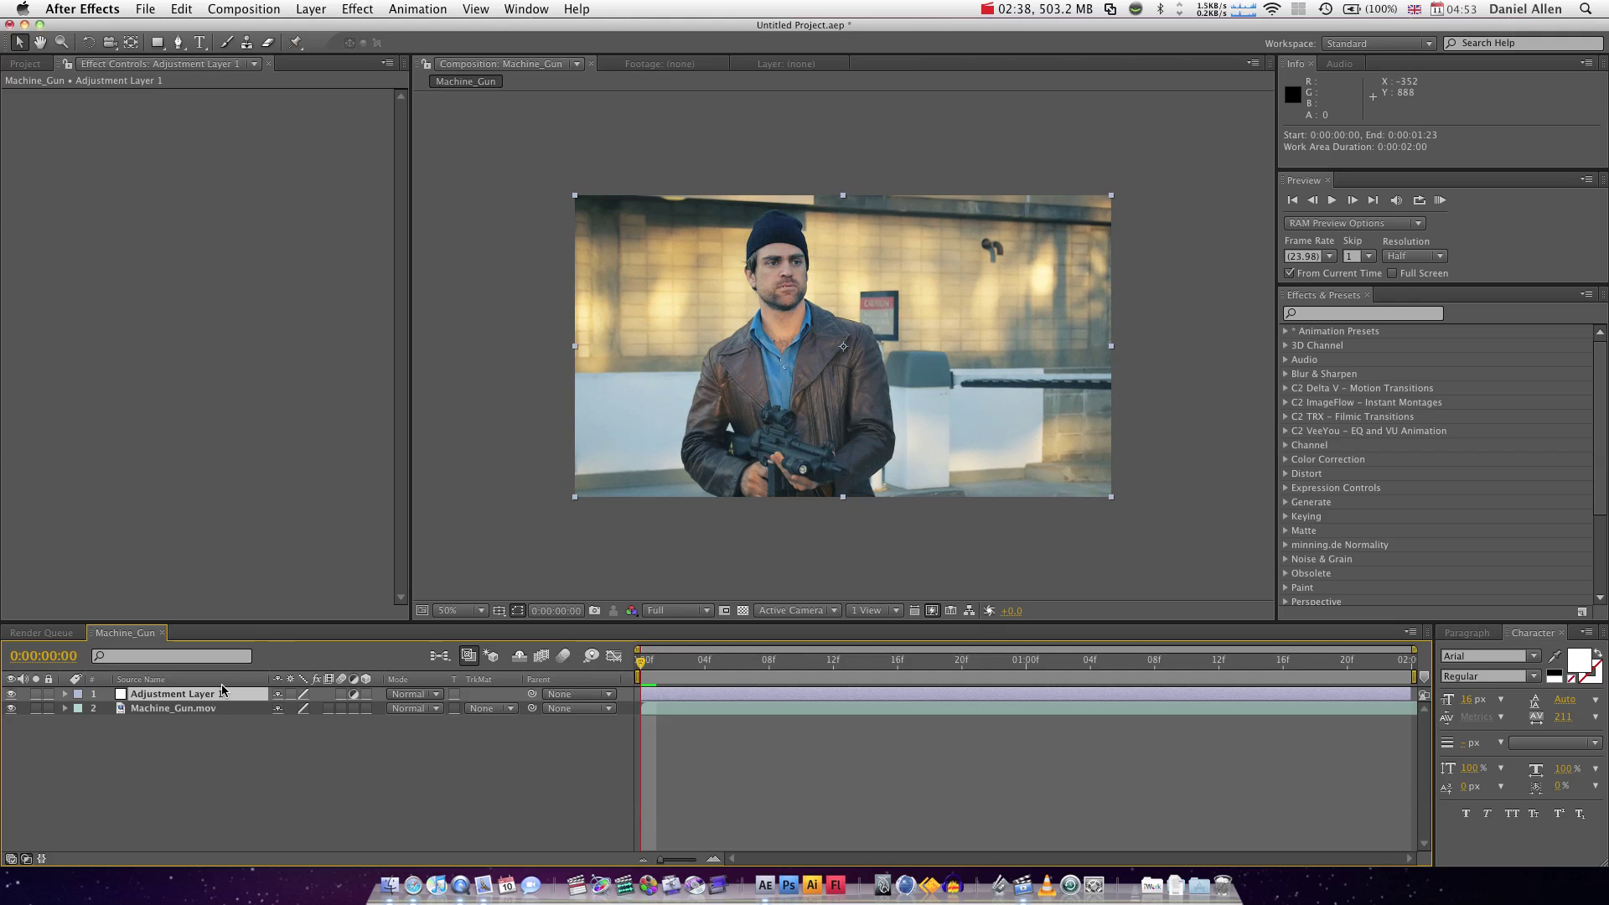
pyautogui.press('super+d')
pyautogui.press('super+d')
pyautogui.press('super+d')
pyautogui.press('super+d')
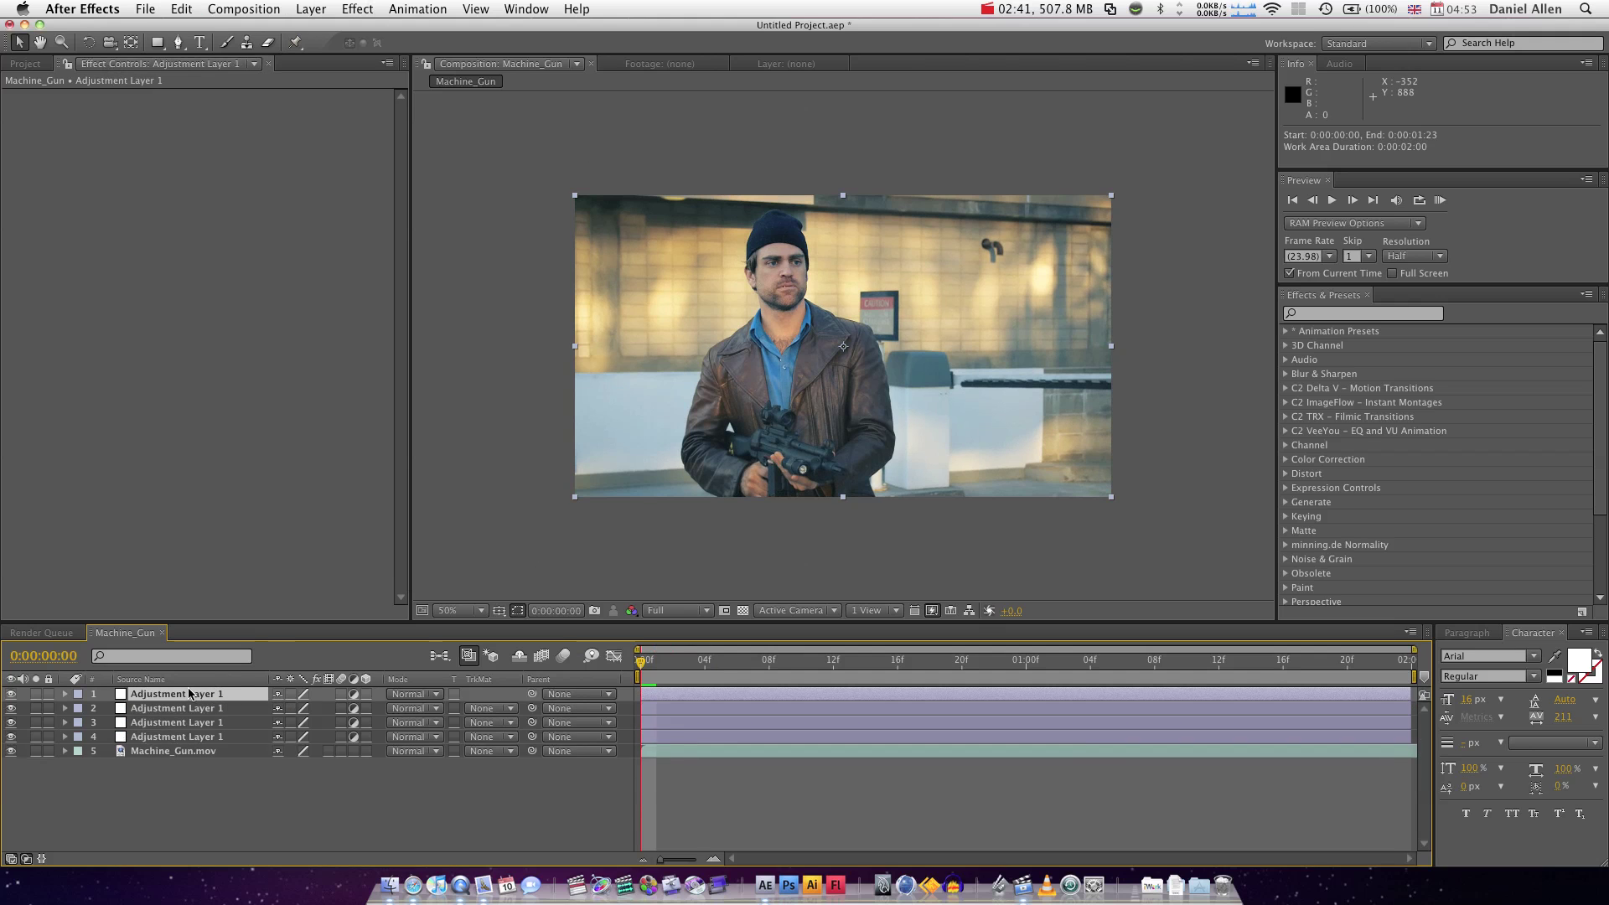
pyautogui.click(220, 752)
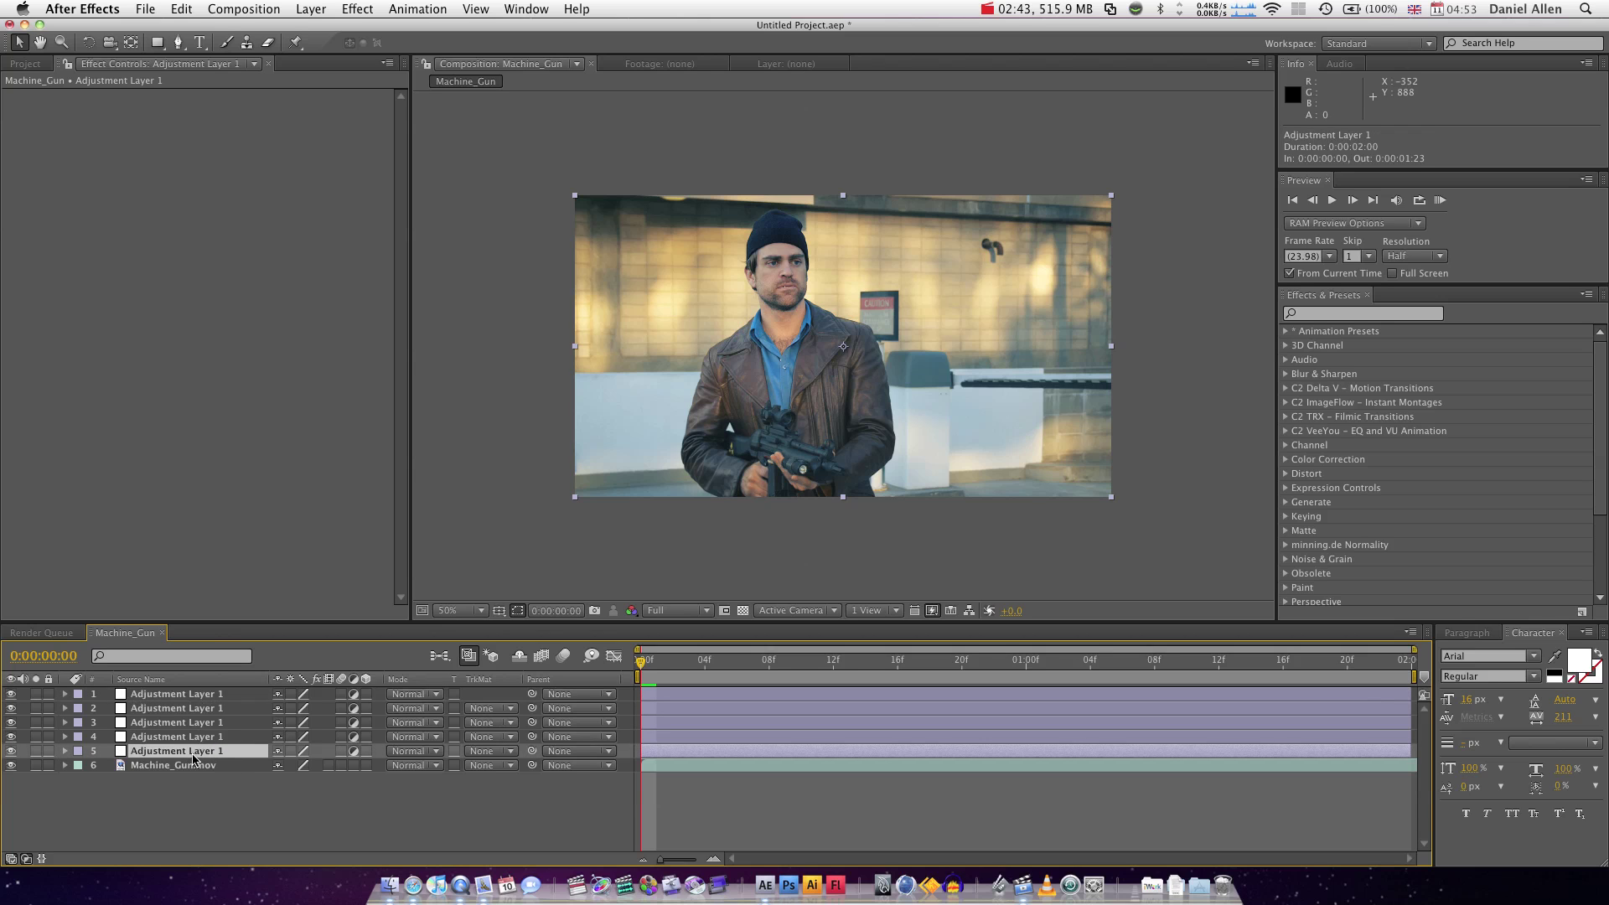
pyautogui.press('Return')
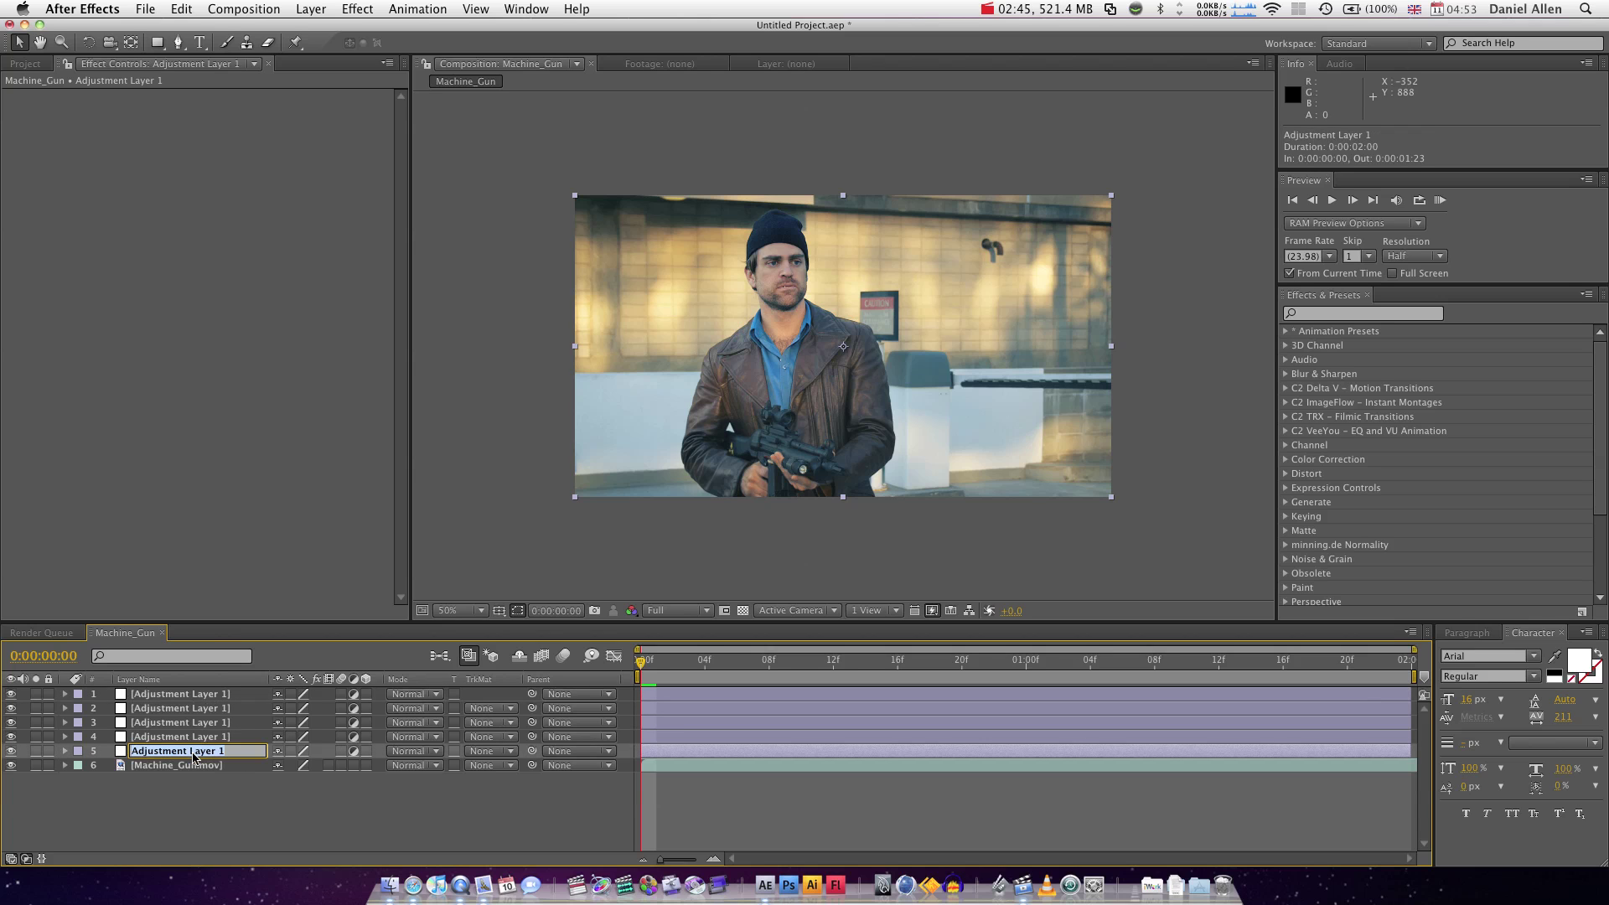
# Name the fifth layer Face, then zoom to 200% on the man's face for pen masking.
pyautogui.write('Face')
pyautogui.click(191, 830)
pyautogui.click(182, 761)
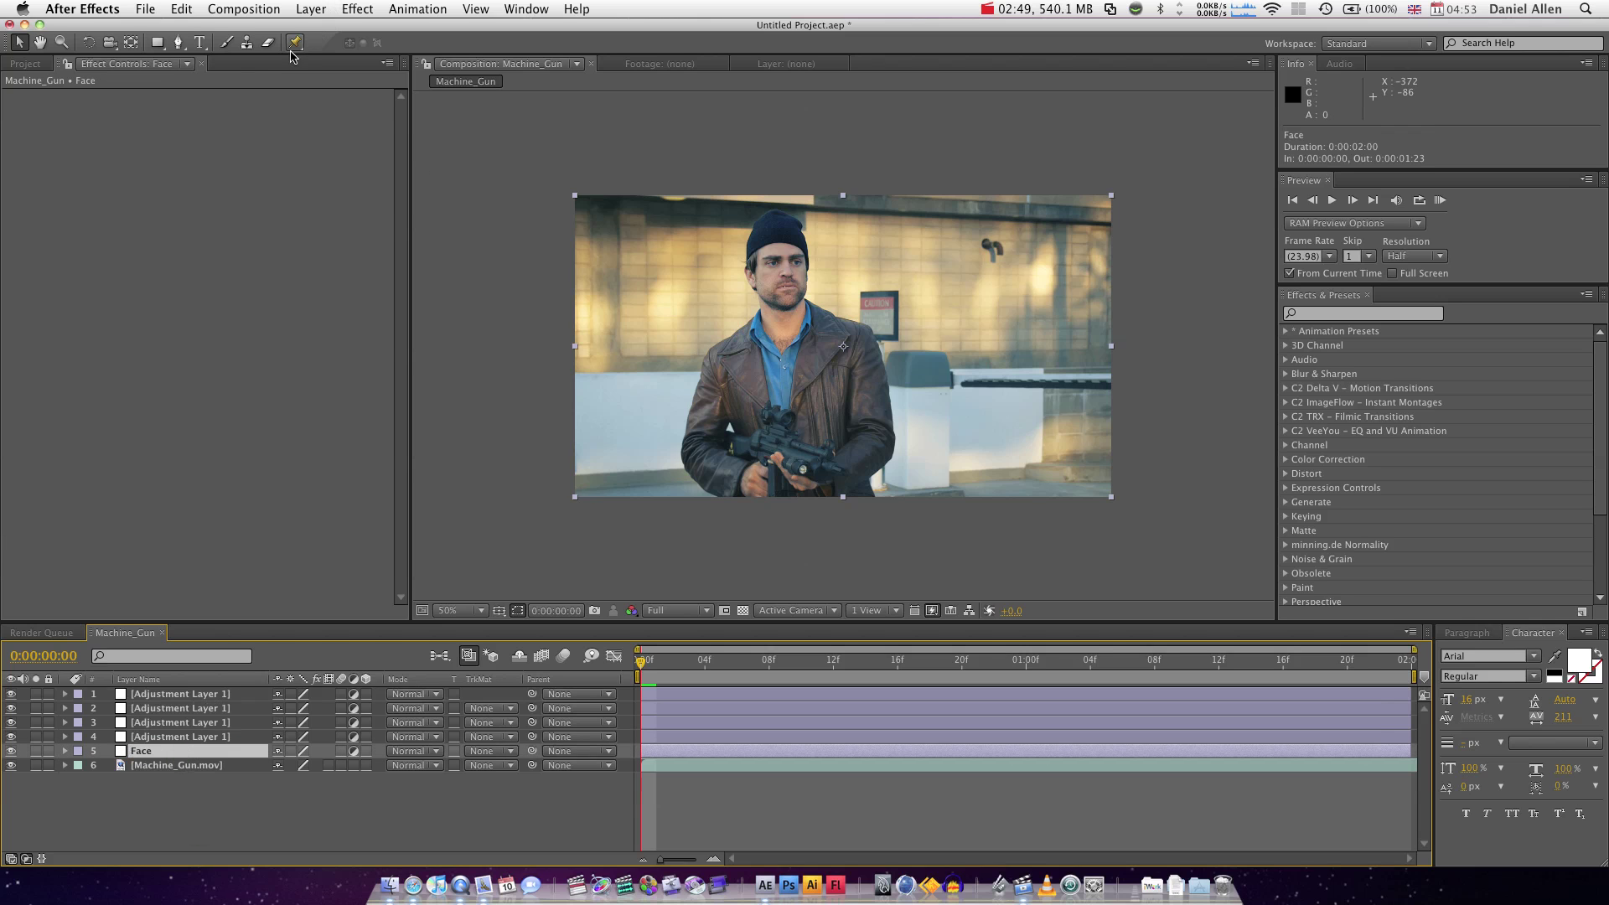
pyautogui.click(178, 41)
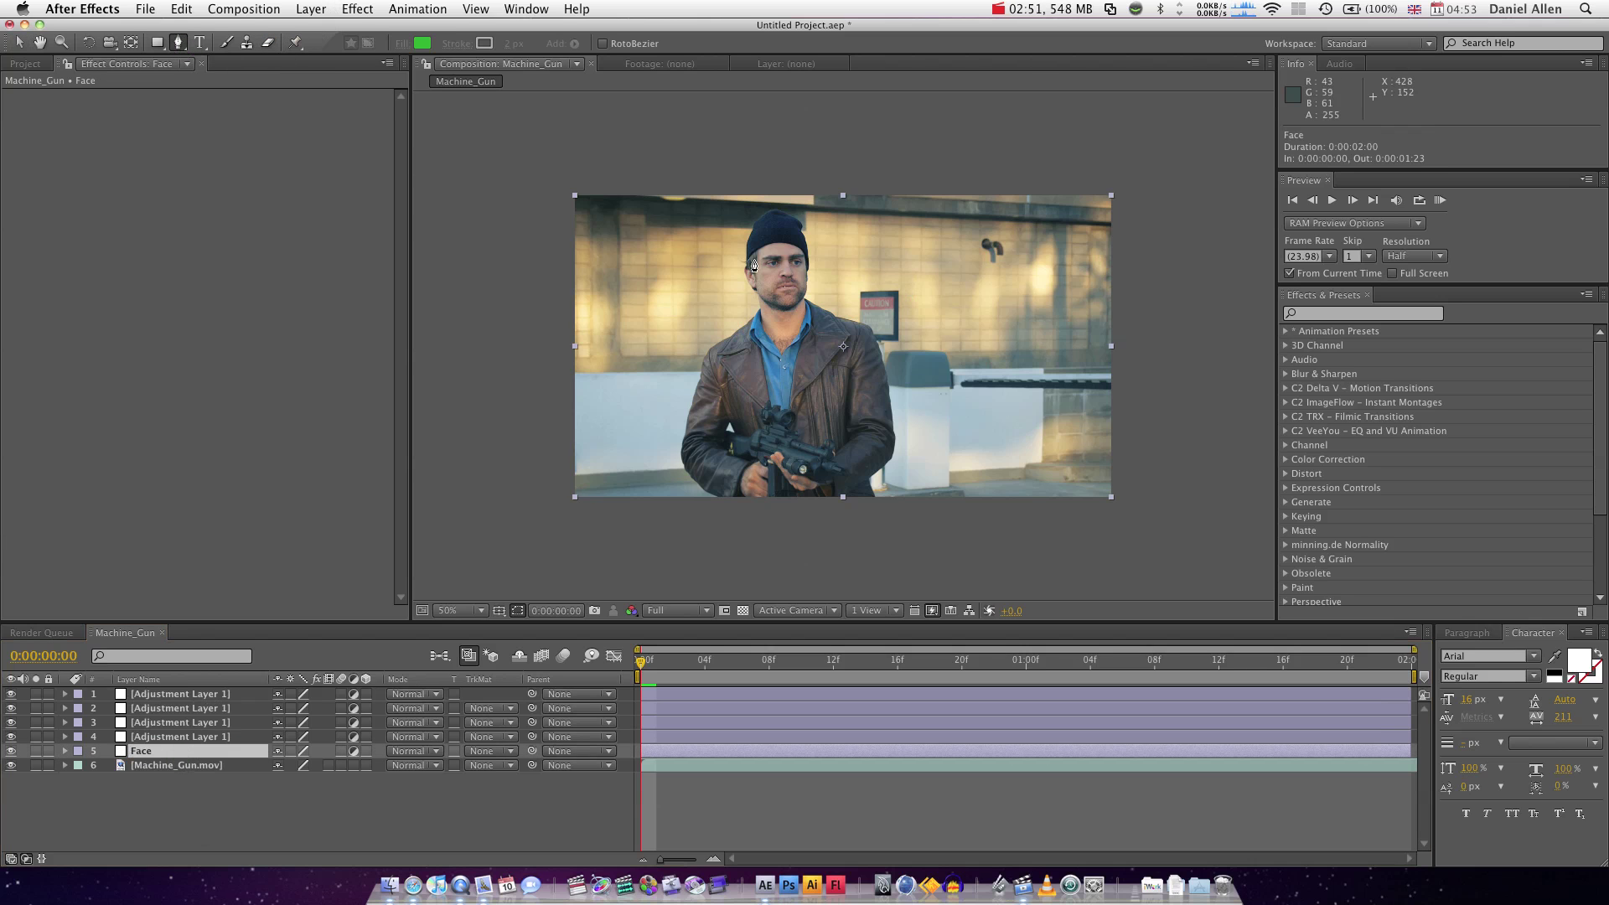
pyautogui.press('.')
pyautogui.press('.')
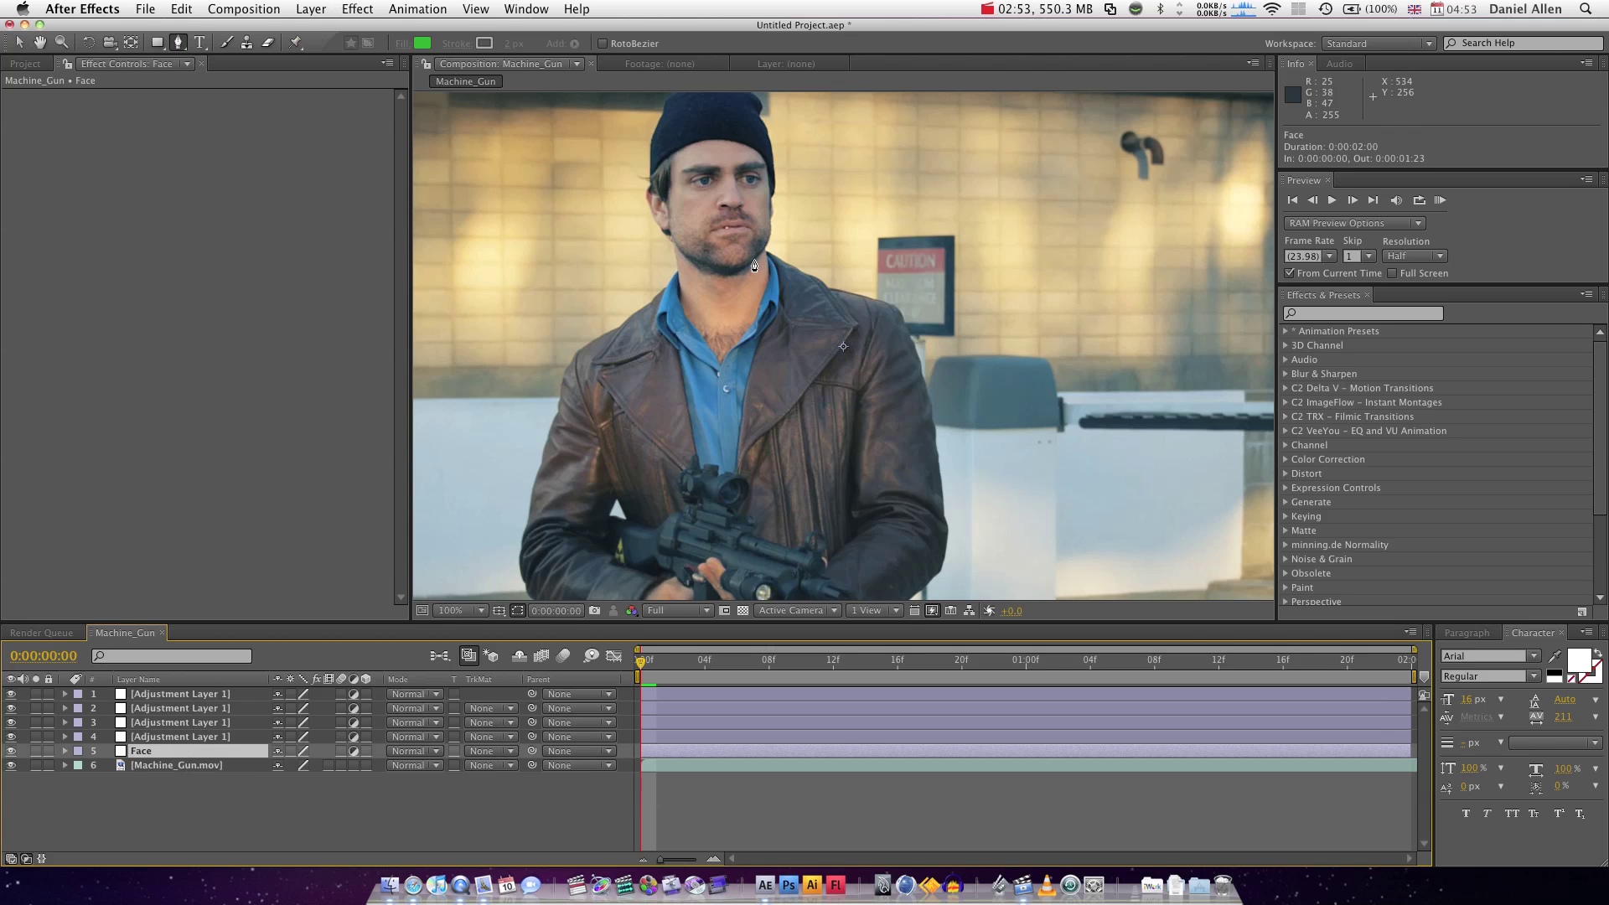
pyautogui.press('.')
pyautogui.moveTo(754, 266); pyautogui.dragTo(913, 453)
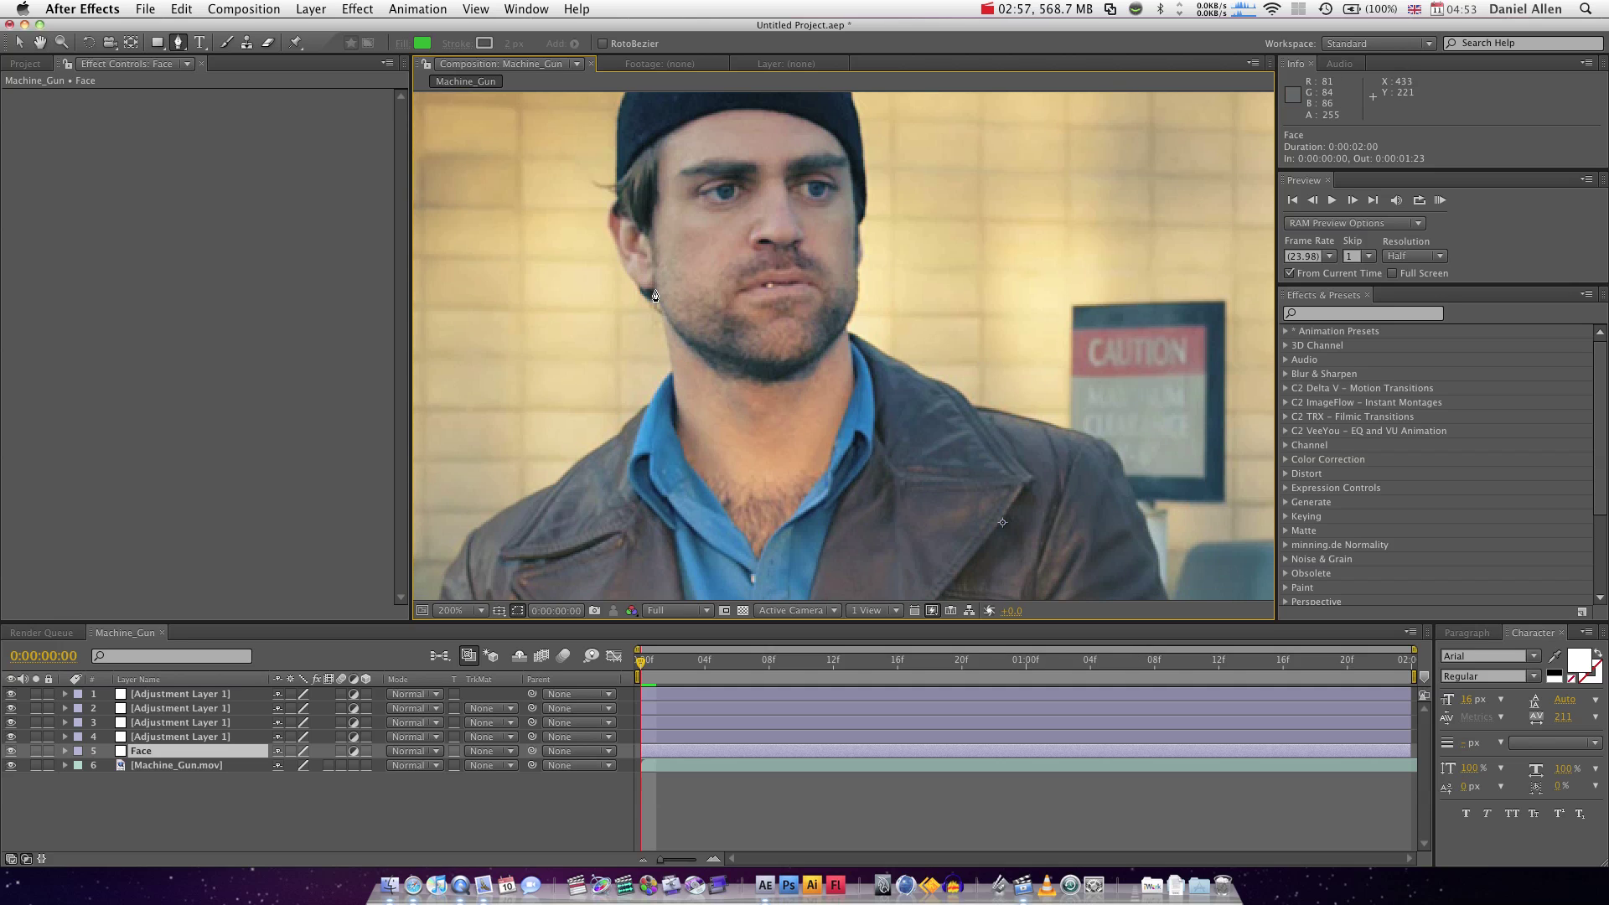
# Trace mask points from the ear, over the beanie, and down the right cheek past the jaw.
pyautogui.moveTo(655, 292); pyautogui.dragTo(620, 224)
pyautogui.click(628, 260)
pyautogui.click(631, 218)
pyautogui.click(662, 248)
pyautogui.click(660, 151)
pyautogui.moveTo(726, 111); pyautogui.dragTo(757, 110)
pyautogui.click(813, 120)
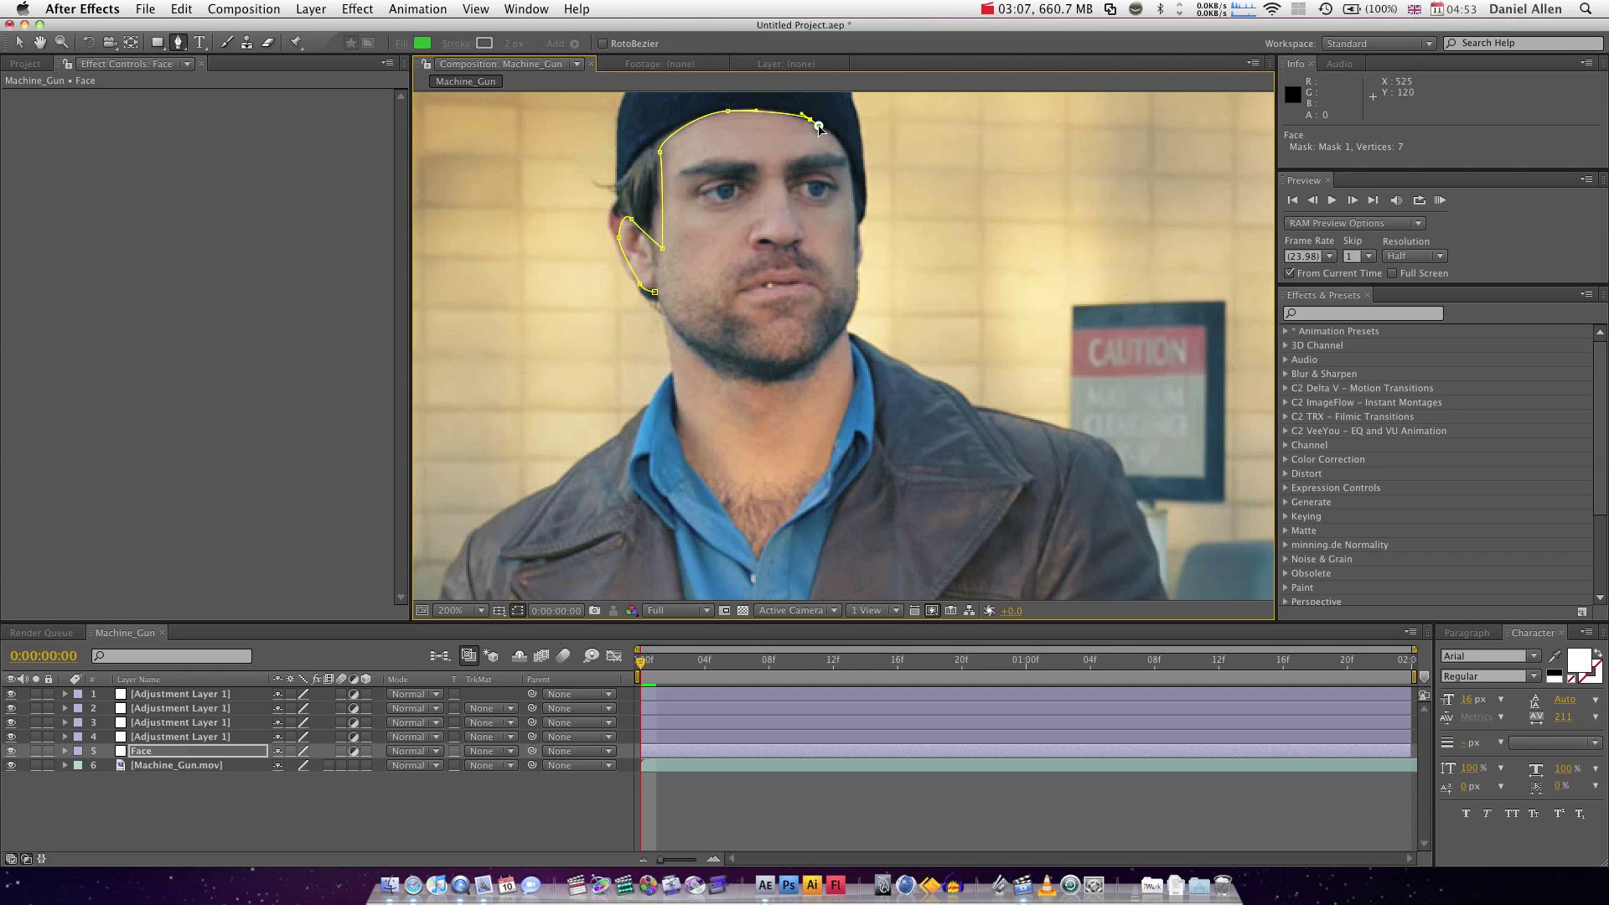
pyautogui.click(822, 123)
pyautogui.click(844, 152)
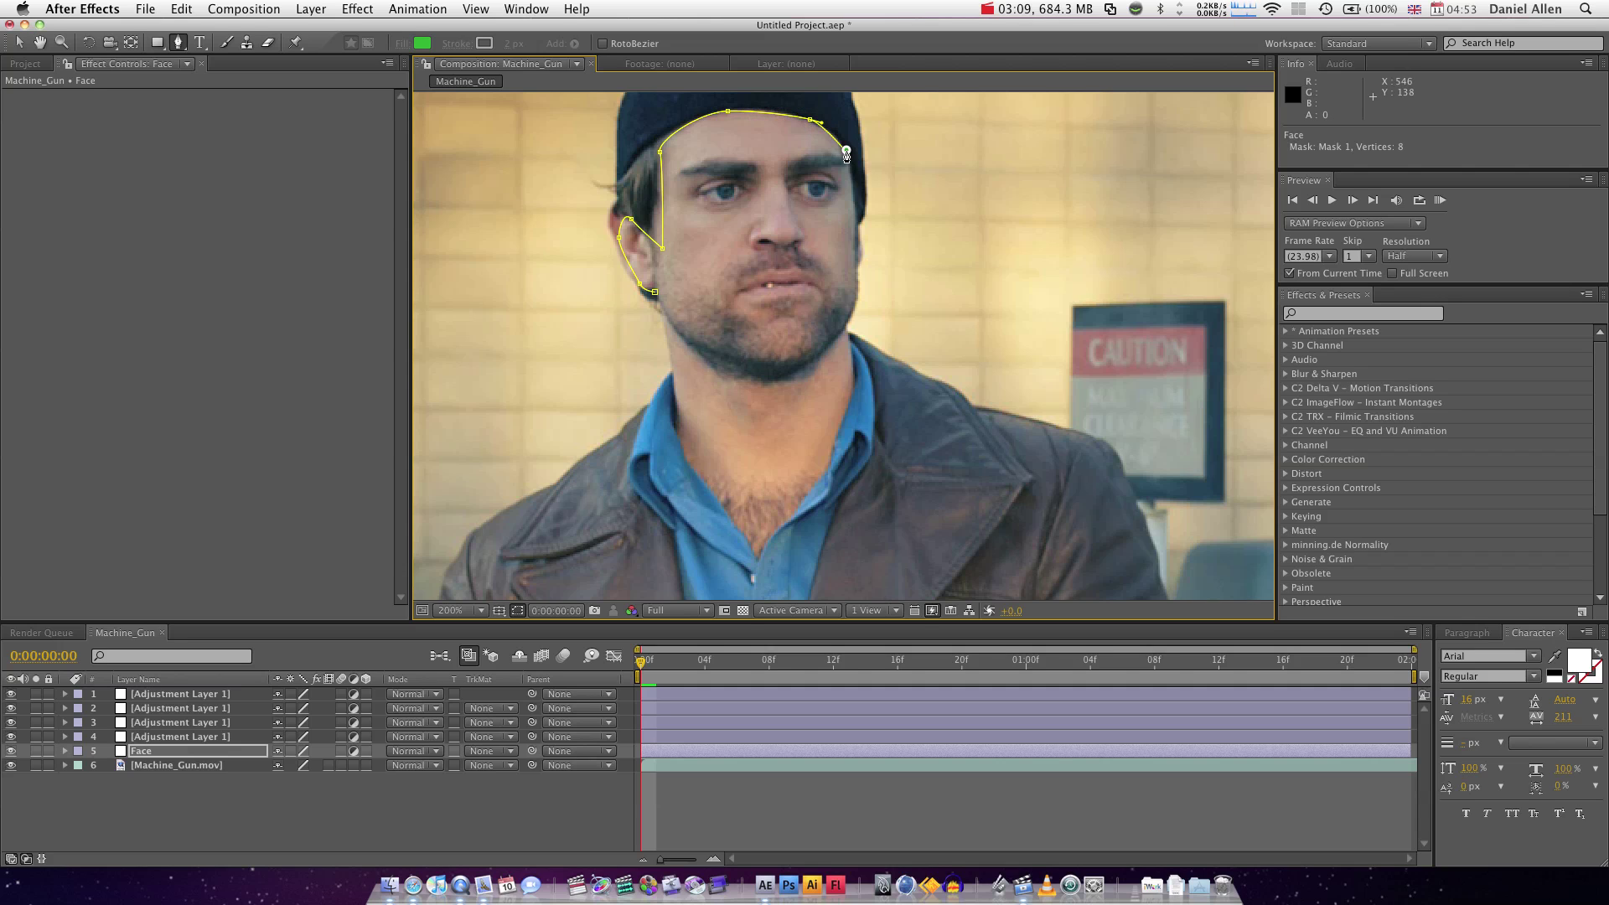
pyautogui.click(856, 245)
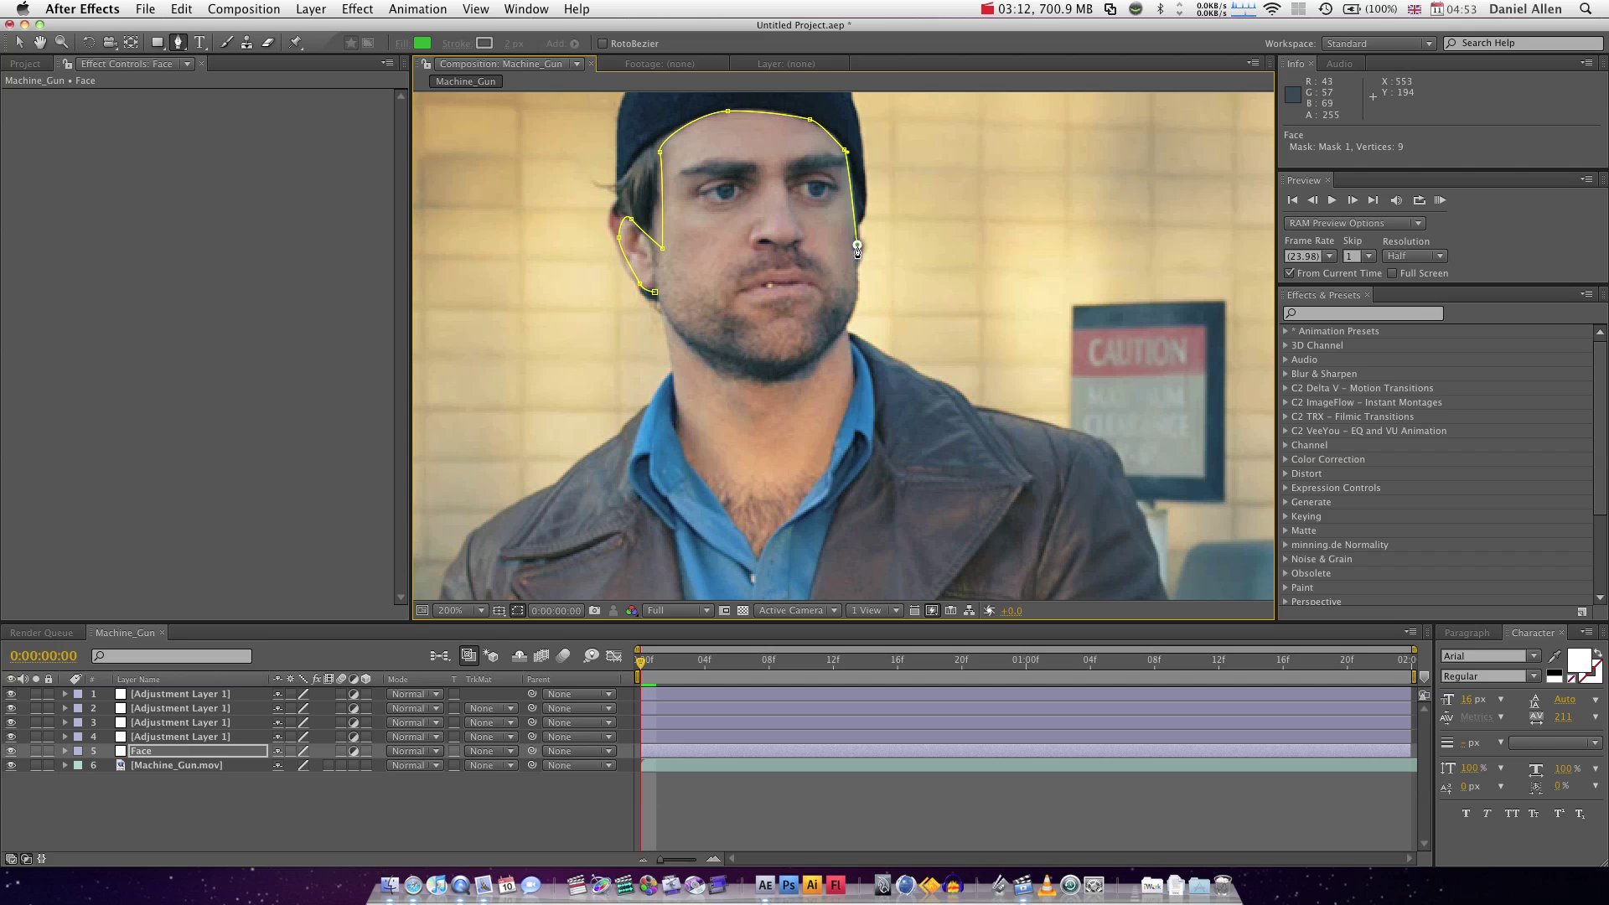
pyautogui.click(847, 325)
pyautogui.click(853, 367)
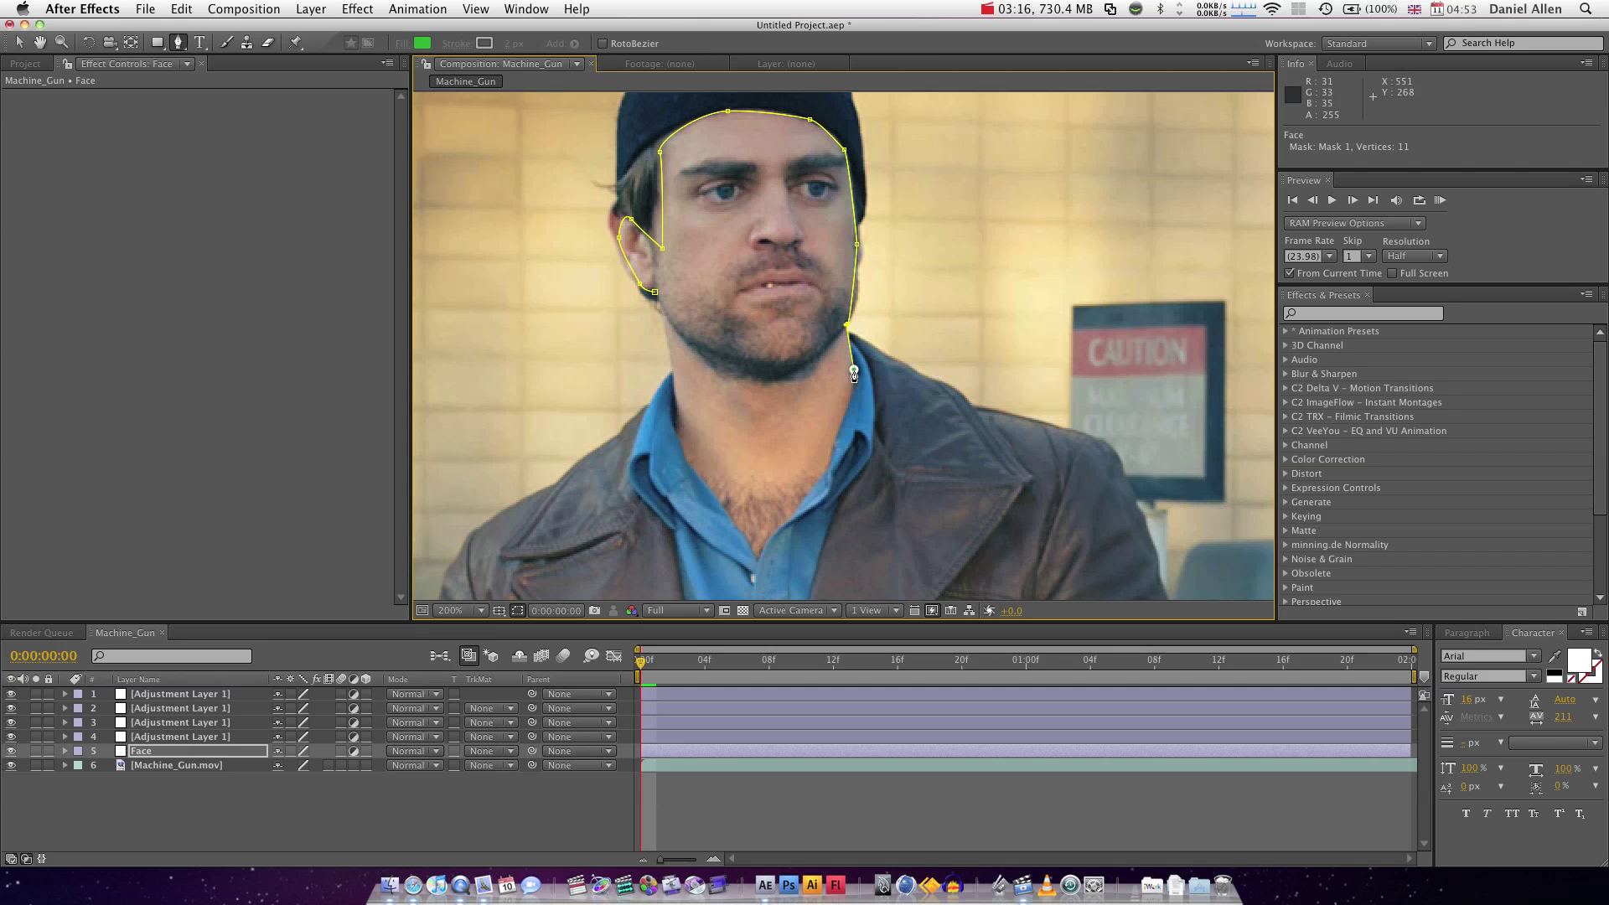
# Continue the mask down the neck to the chest, back up the left side, and close it.
pyautogui.click(844, 415)
pyautogui.click(836, 440)
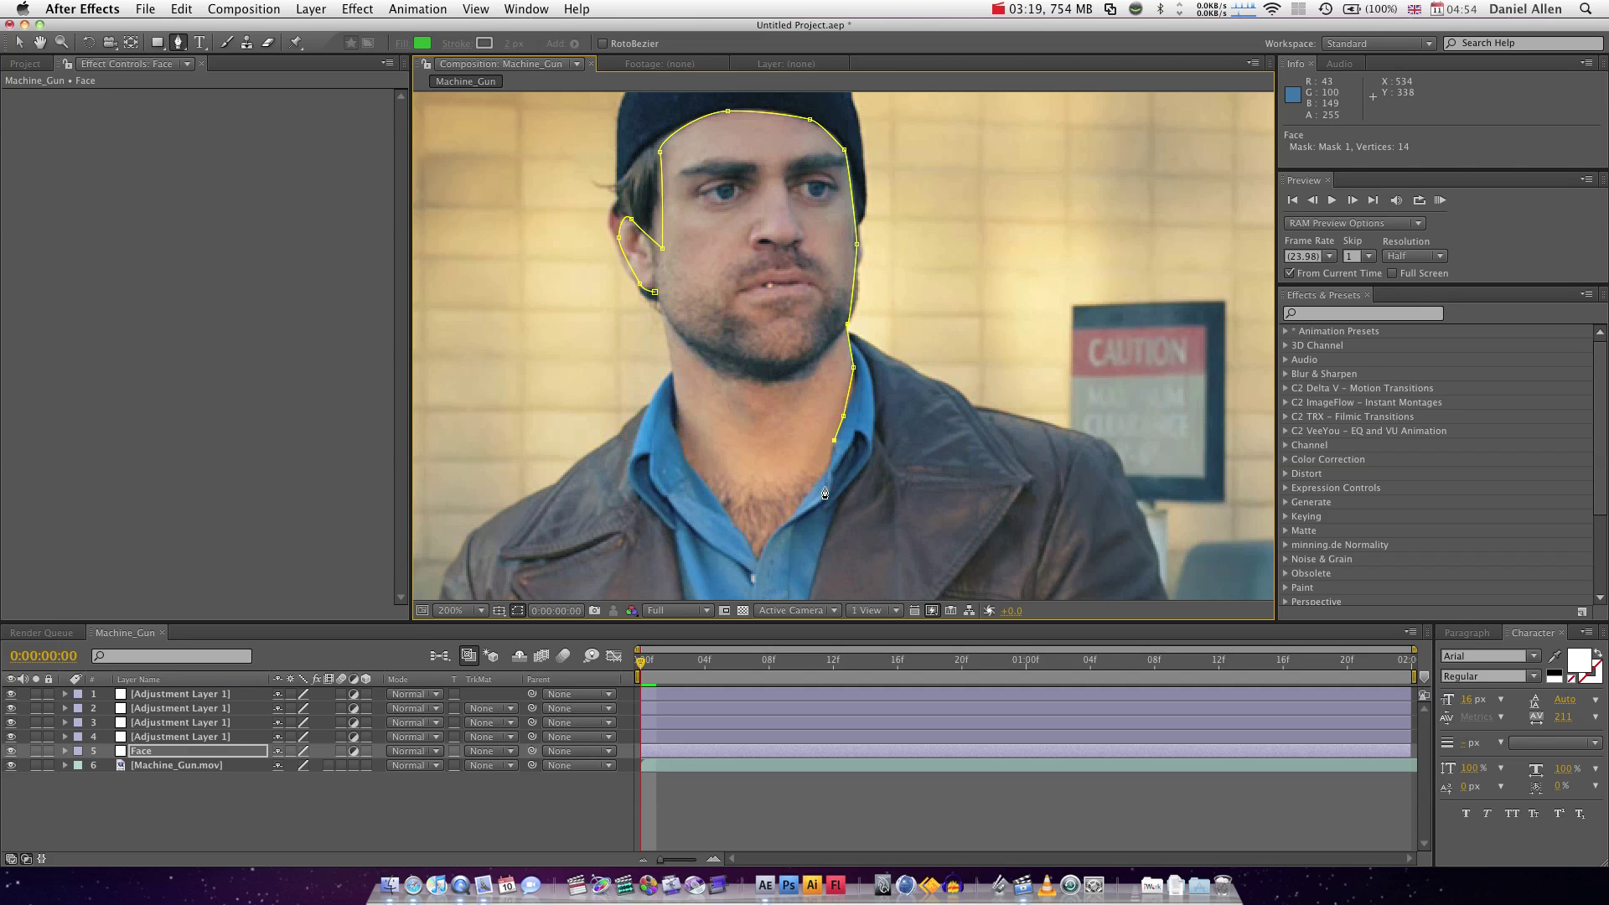
pyautogui.click(825, 475)
pyautogui.click(813, 491)
pyautogui.click(783, 526)
pyautogui.click(767, 543)
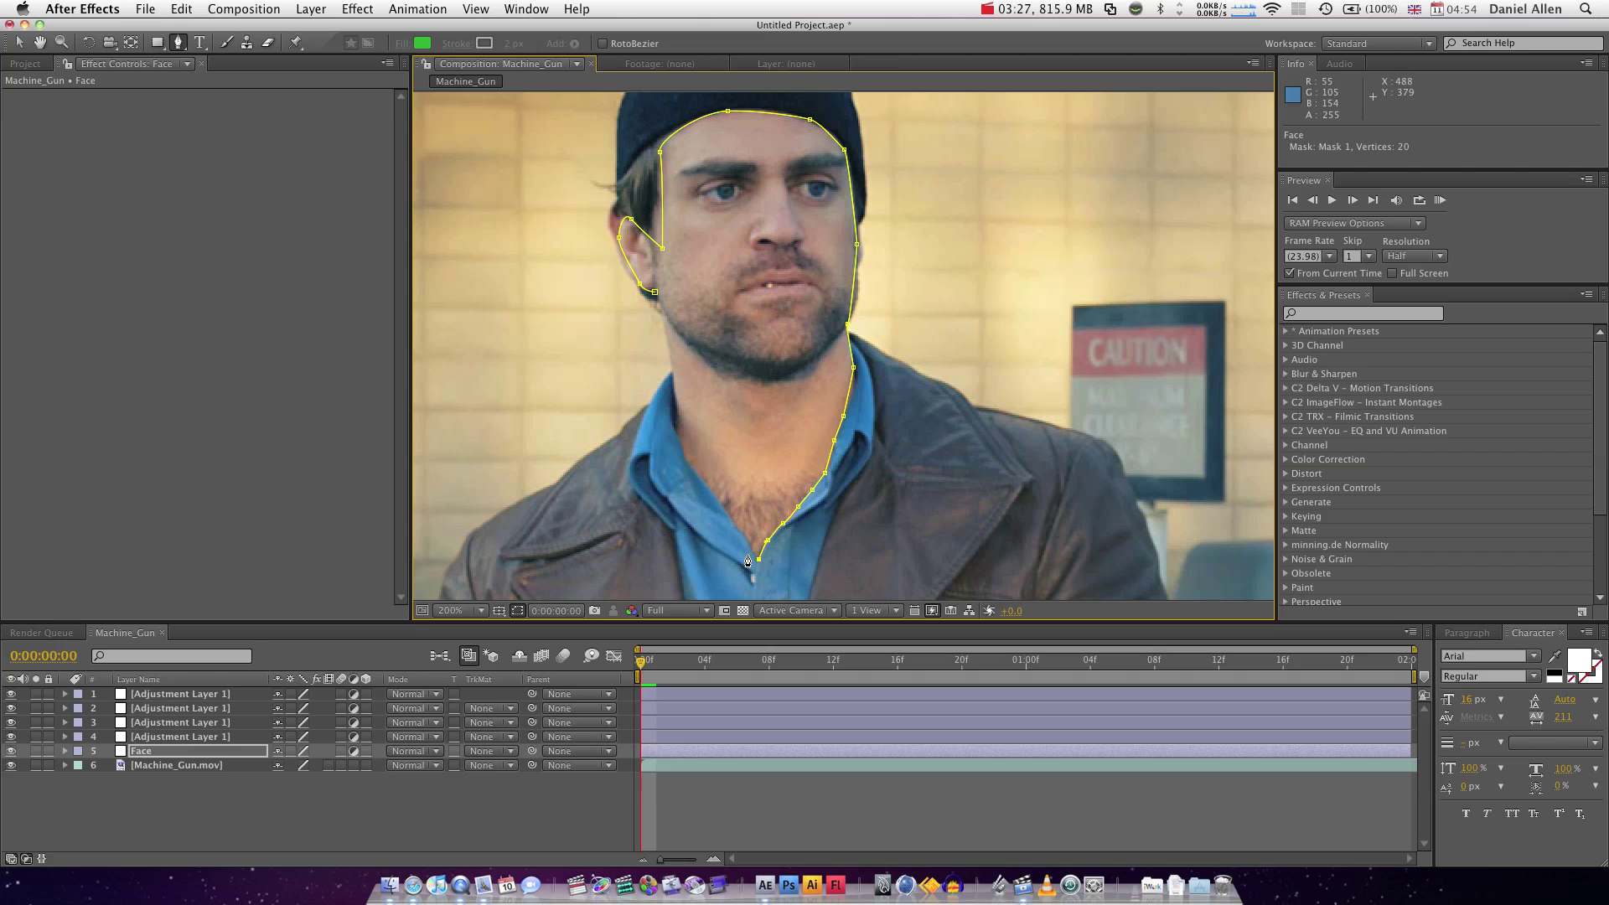
pyautogui.click(737, 528)
pyautogui.moveTo(688, 466); pyautogui.dragTo(681, 453)
pyautogui.click(677, 427)
pyautogui.click(669, 382)
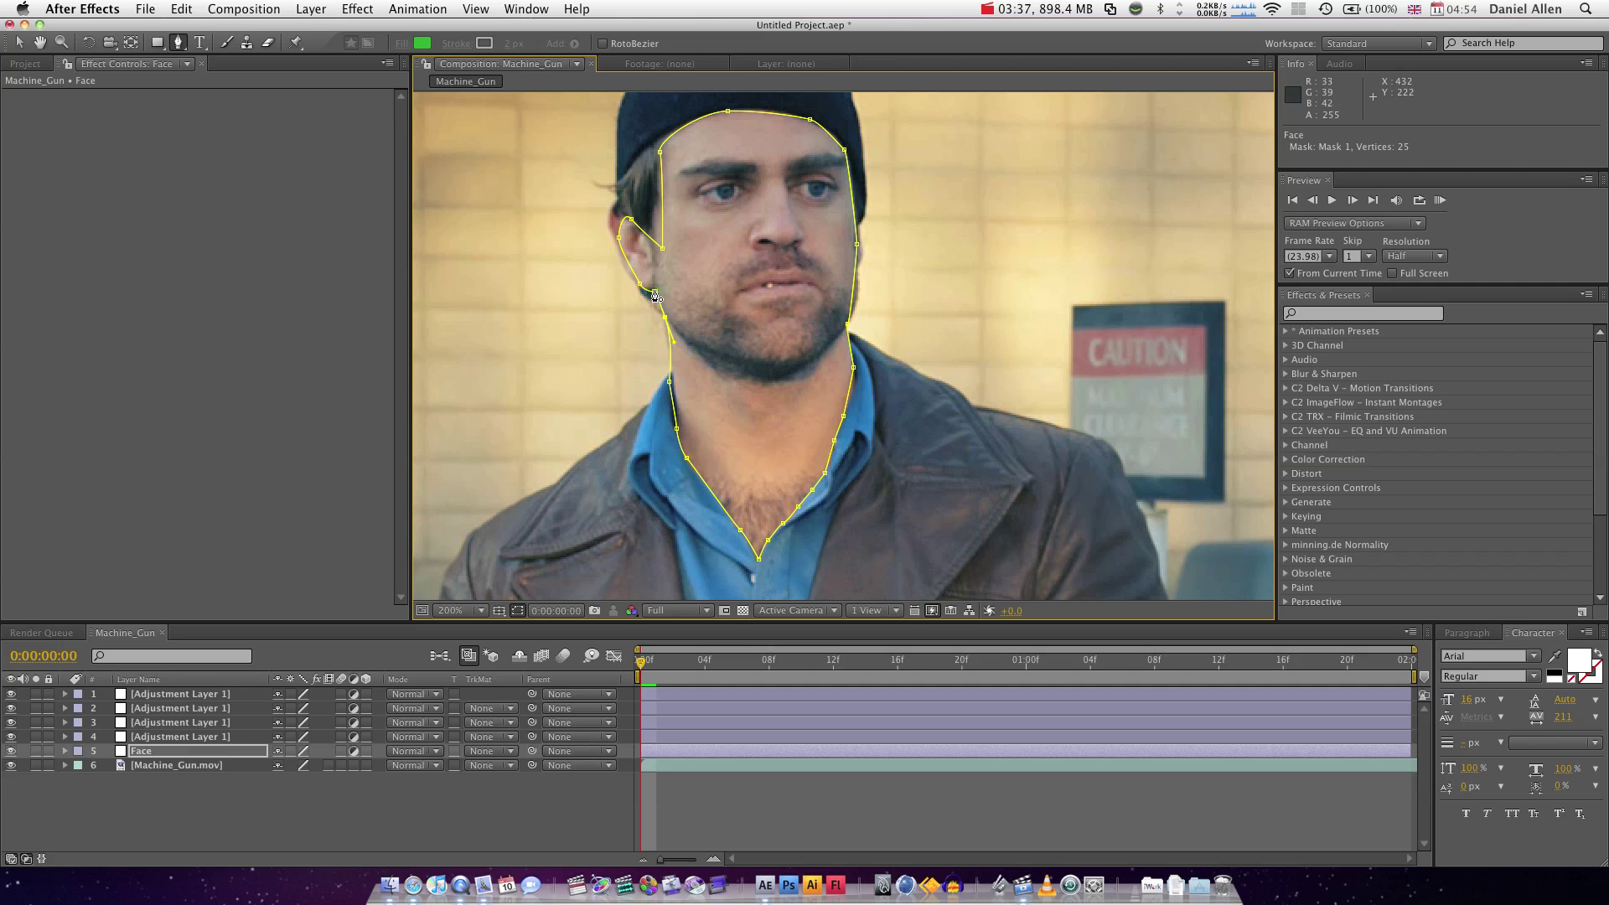
pyautogui.click(655, 293)
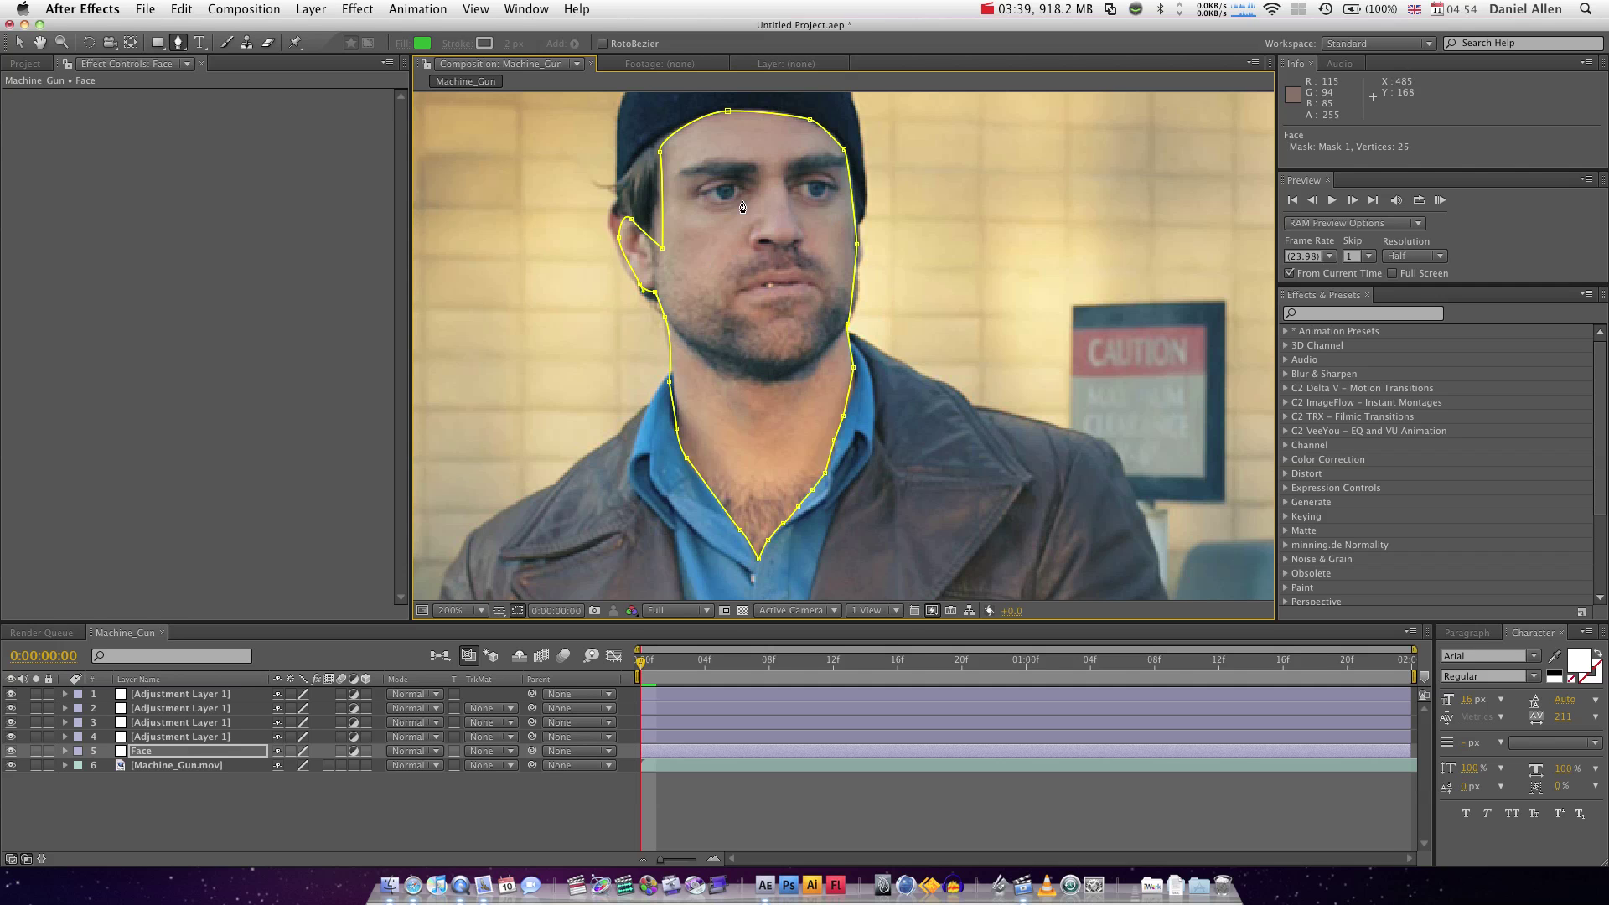
# Select Adjustment Layer 1 for the next mask.
pyautogui.scroll(2, 655, 293)
pyautogui.scroll(-7, 687, 285)
pyautogui.scroll(5, 708, 283)
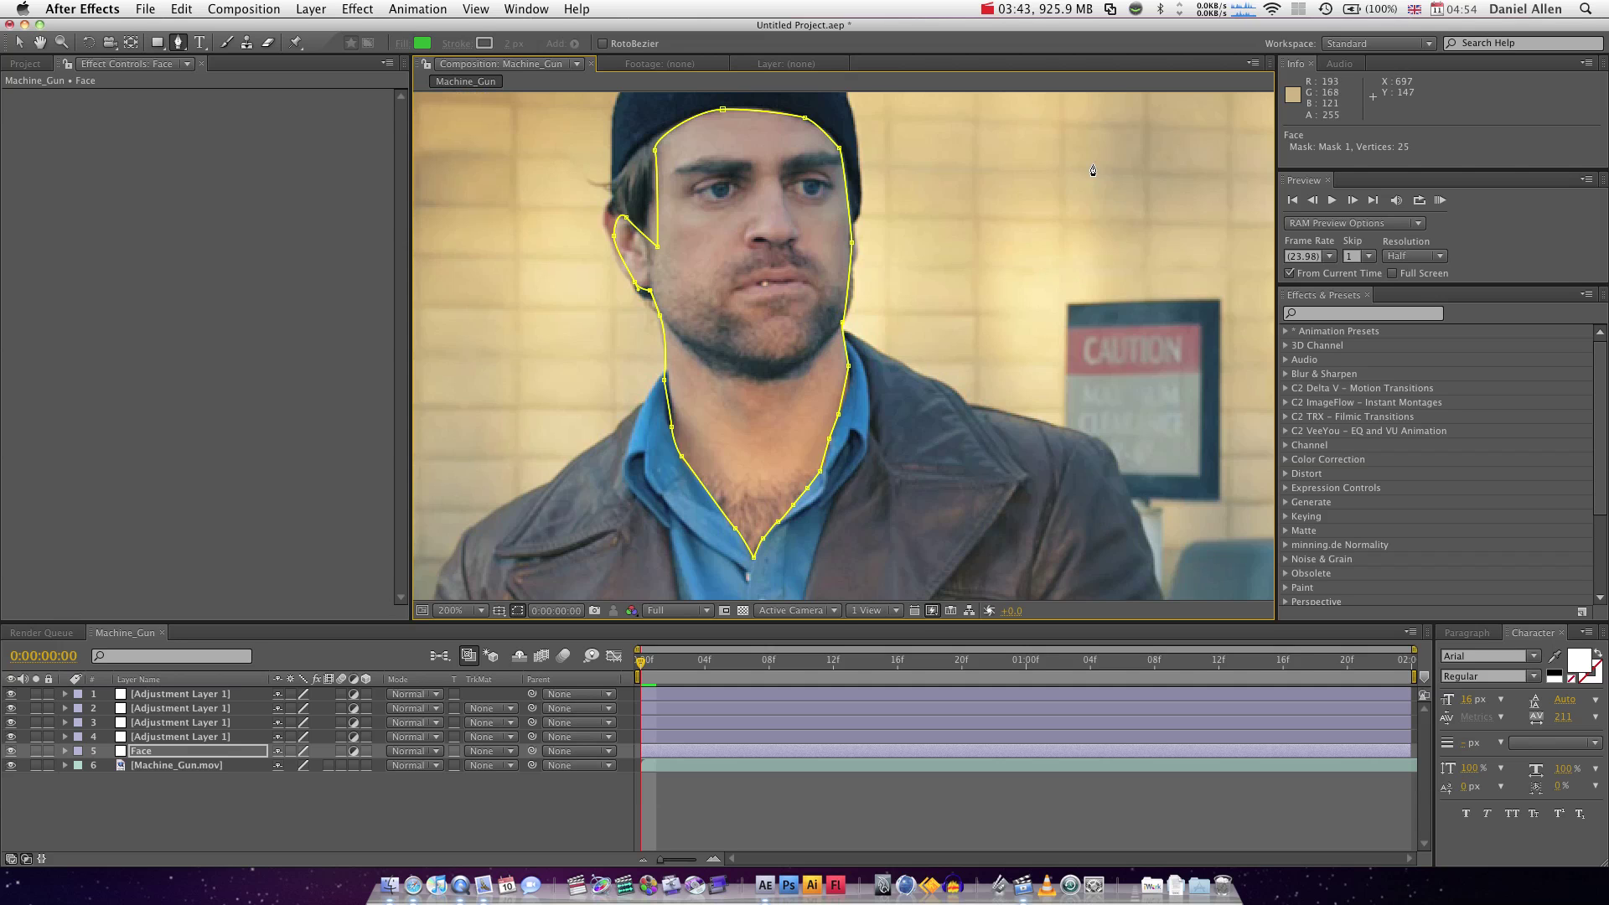
pyautogui.click(198, 739)
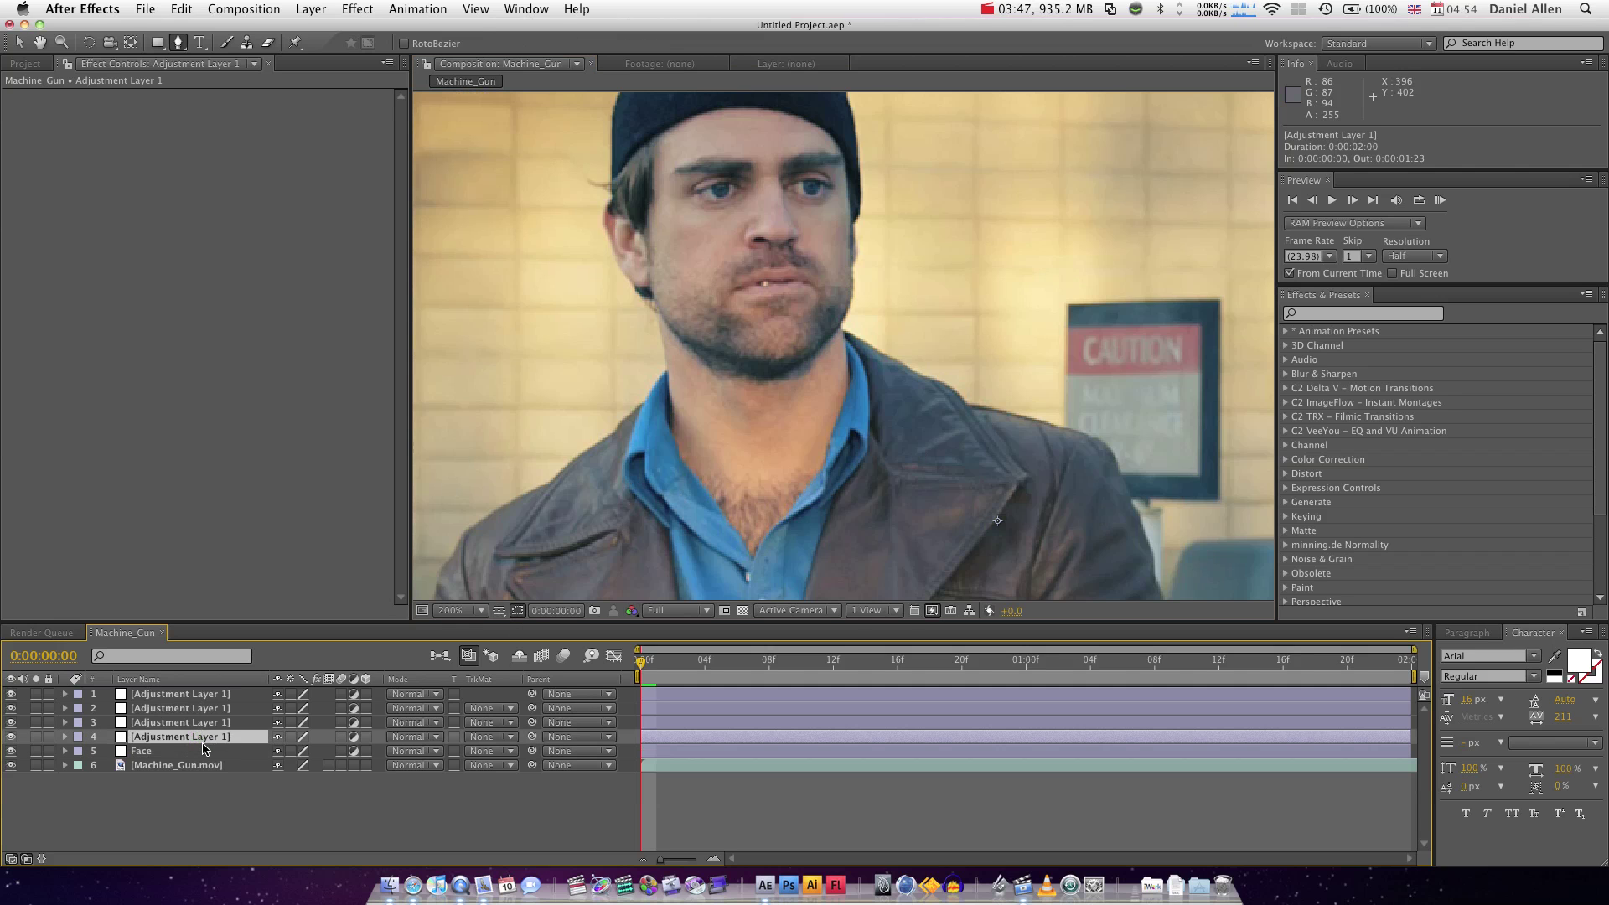
pyautogui.click(204, 750)
pyautogui.click(203, 737)
# Pan to the gun and start a mask at the stock, tracing along the bottom toward the grip.
pyautogui.press('h')
pyautogui.moveTo(984, 346); pyautogui.dragTo(1027, 5)
pyautogui.press('g')
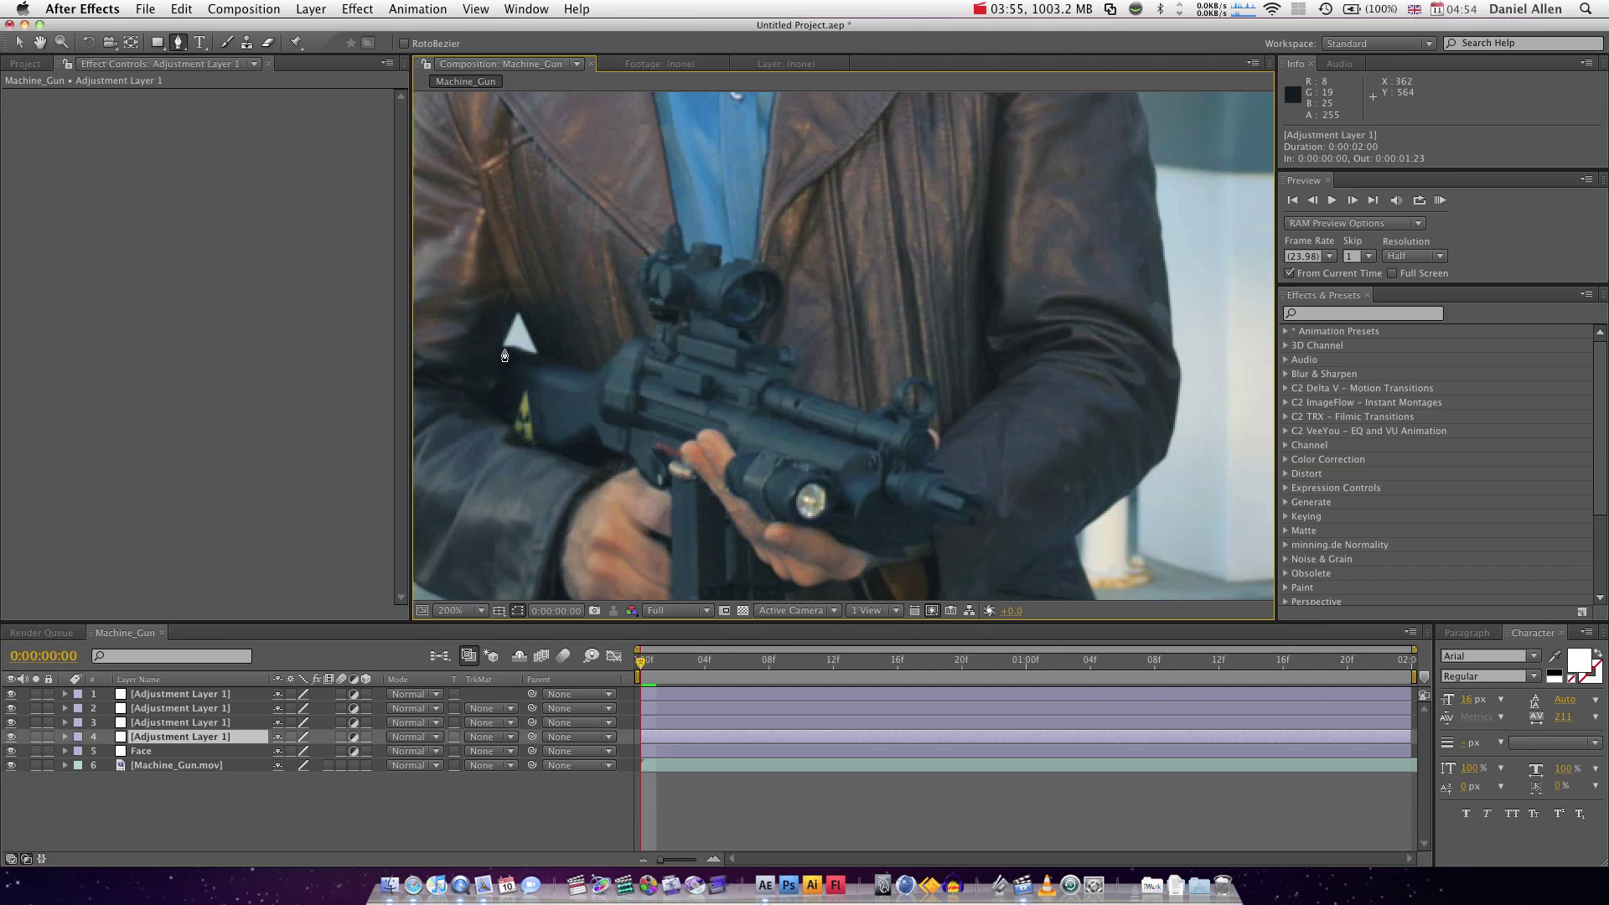
pyautogui.click(498, 344)
pyautogui.moveTo(527, 446); pyautogui.dragTo(547, 446)
pyautogui.press('super+z')
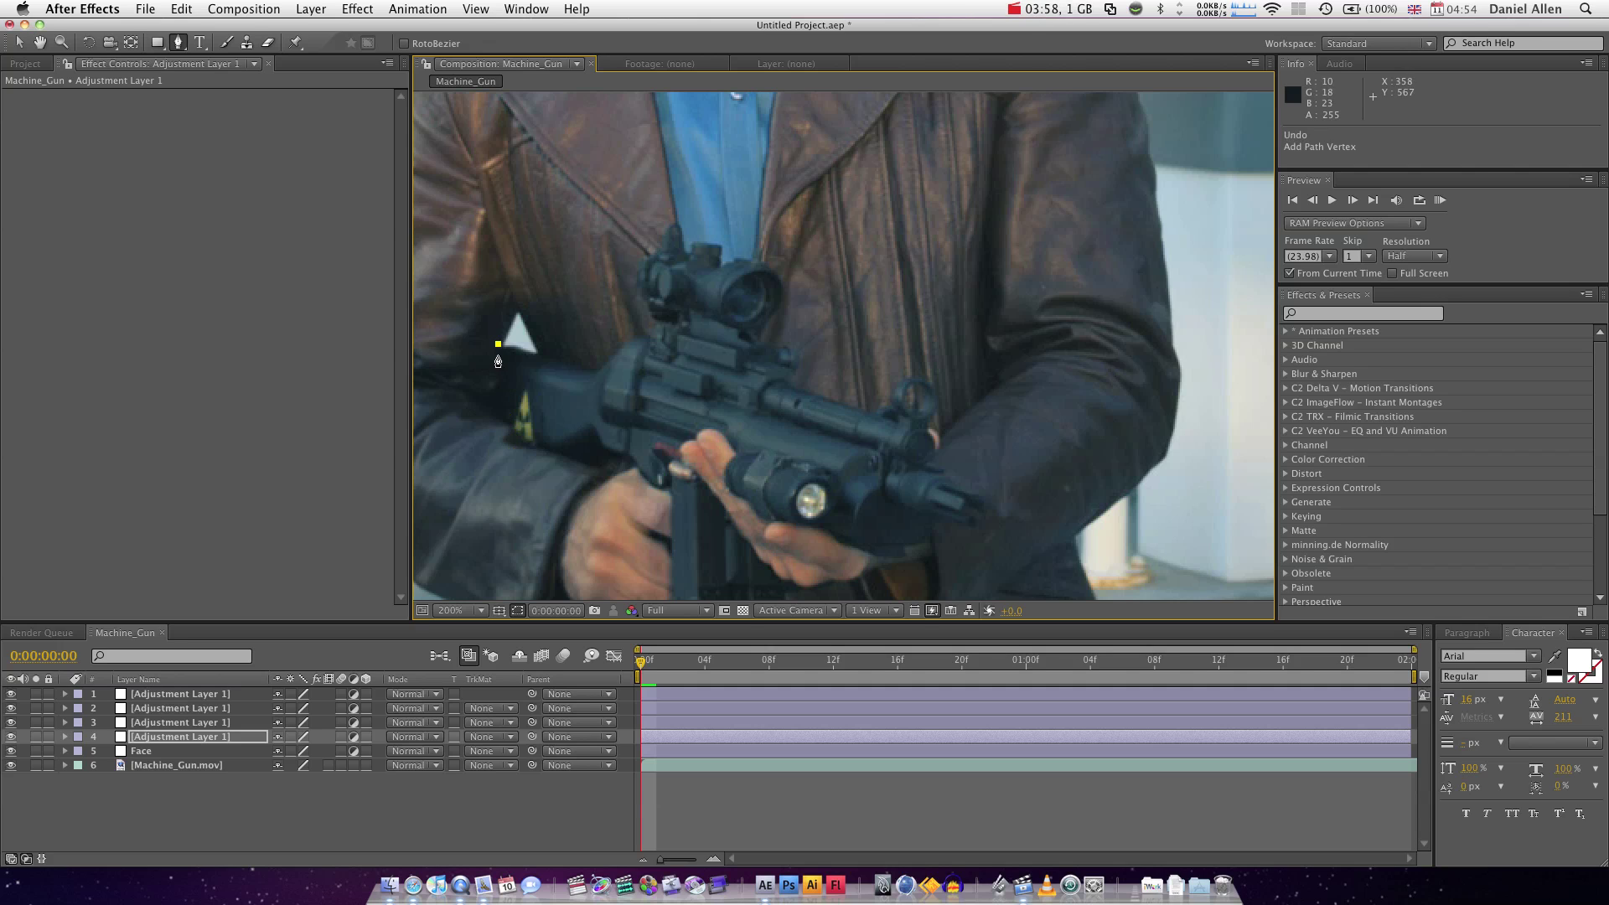
pyautogui.click(485, 408)
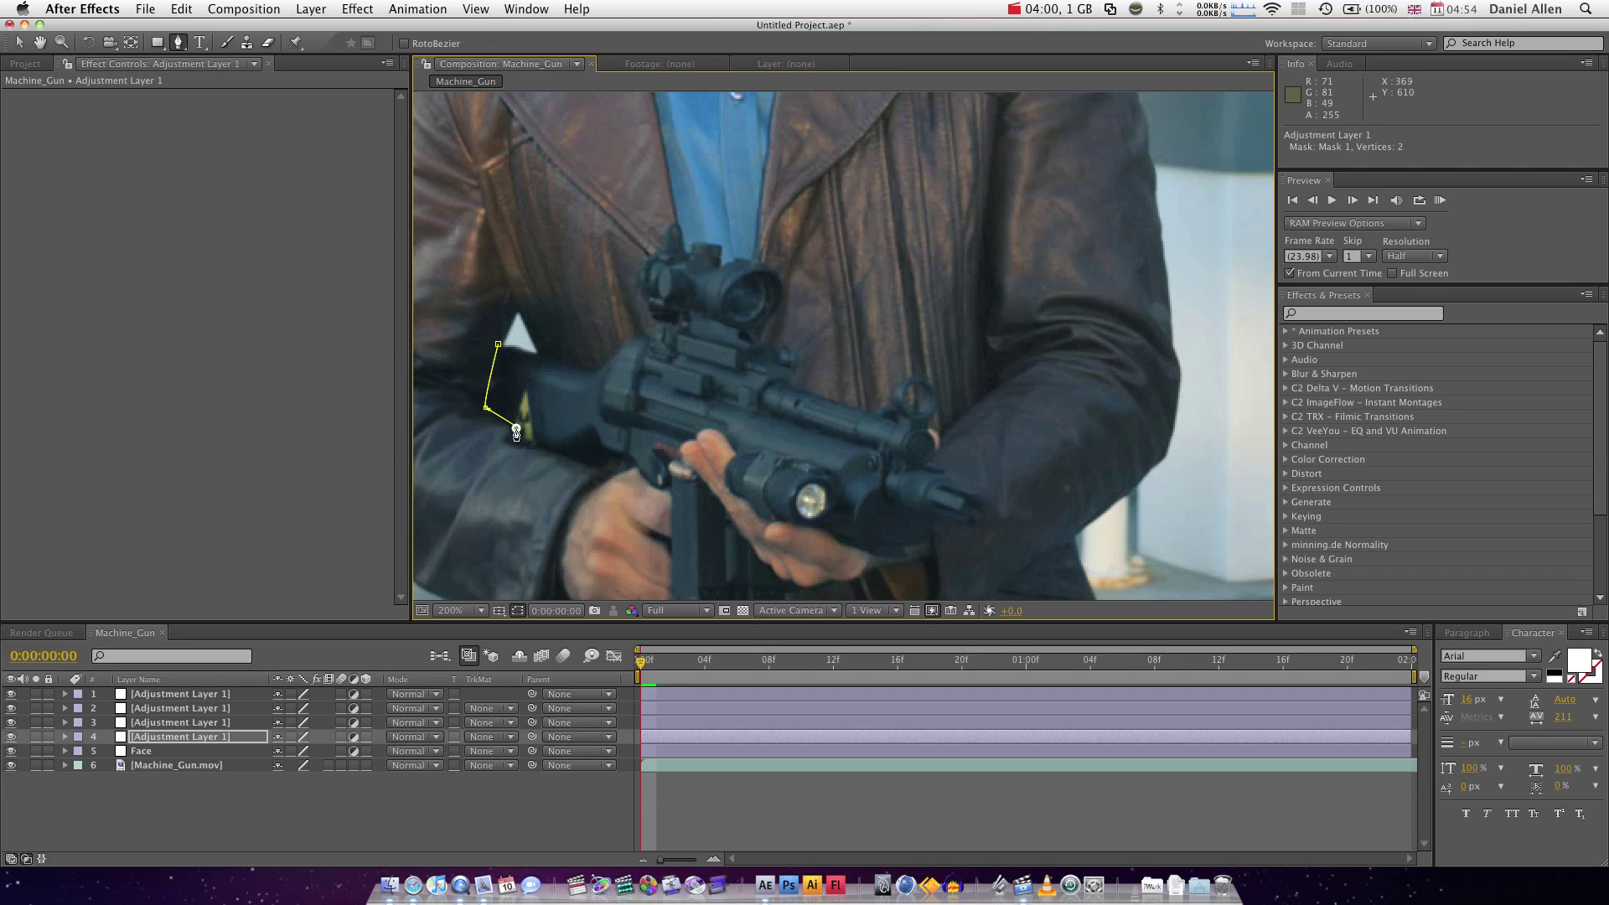
pyautogui.click(566, 450)
pyautogui.click(594, 440)
pyautogui.click(631, 459)
pyautogui.click(655, 484)
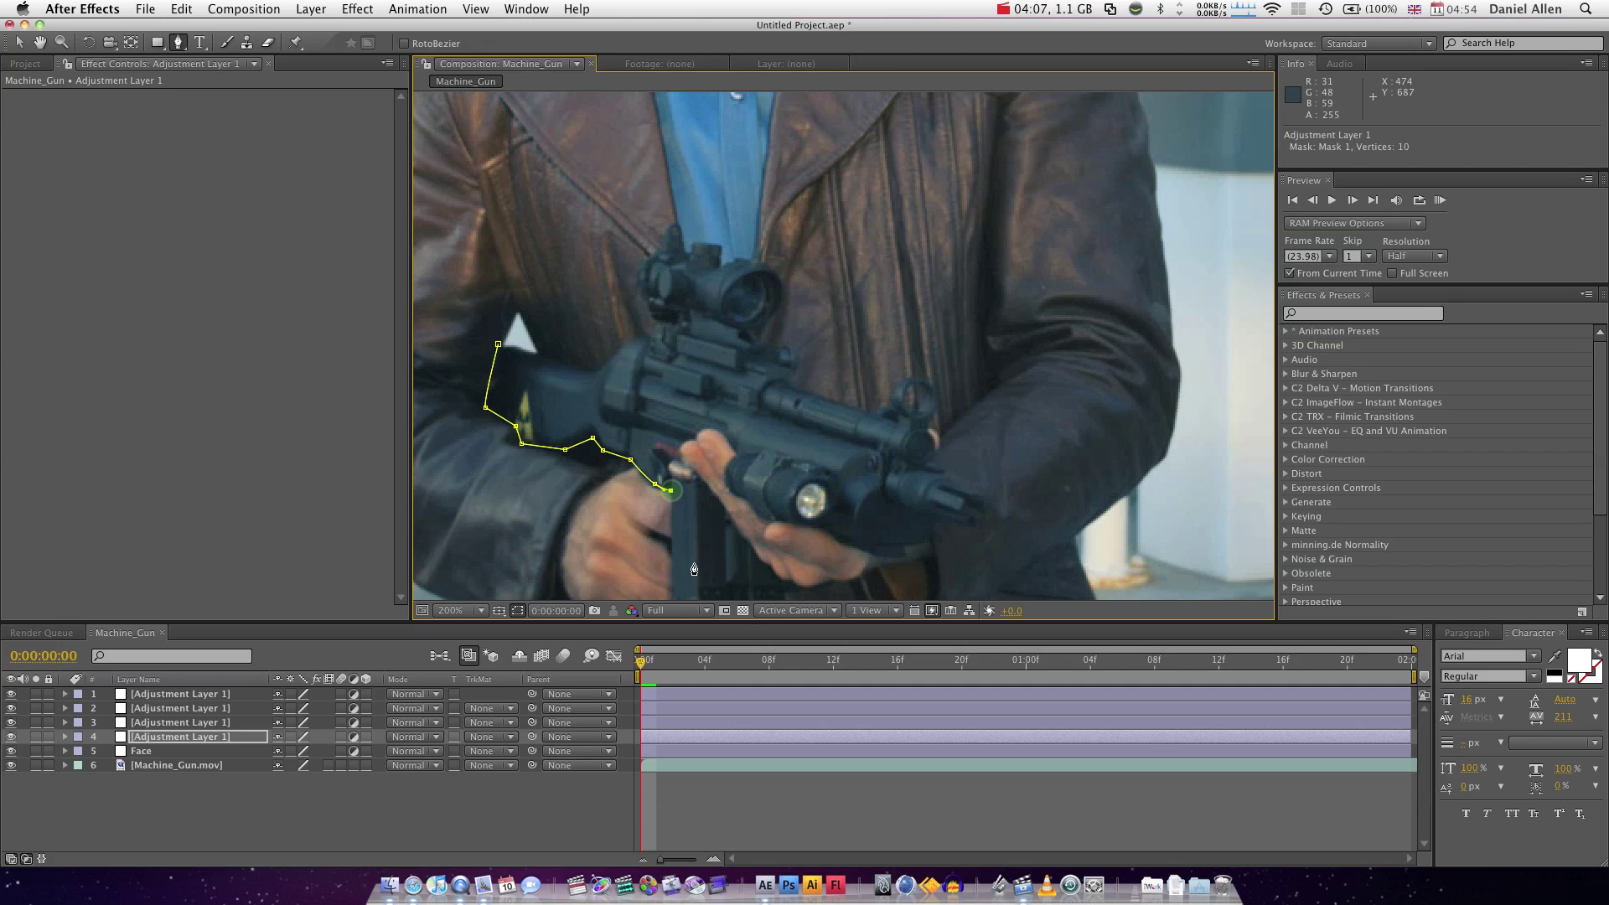
# Extend the mask down the magazine, around the hand and finger, and under the flashlight.
pyautogui.moveTo(694, 571); pyautogui.dragTo(671, 306)
pyautogui.click(657, 349)
pyautogui.click(769, 348)
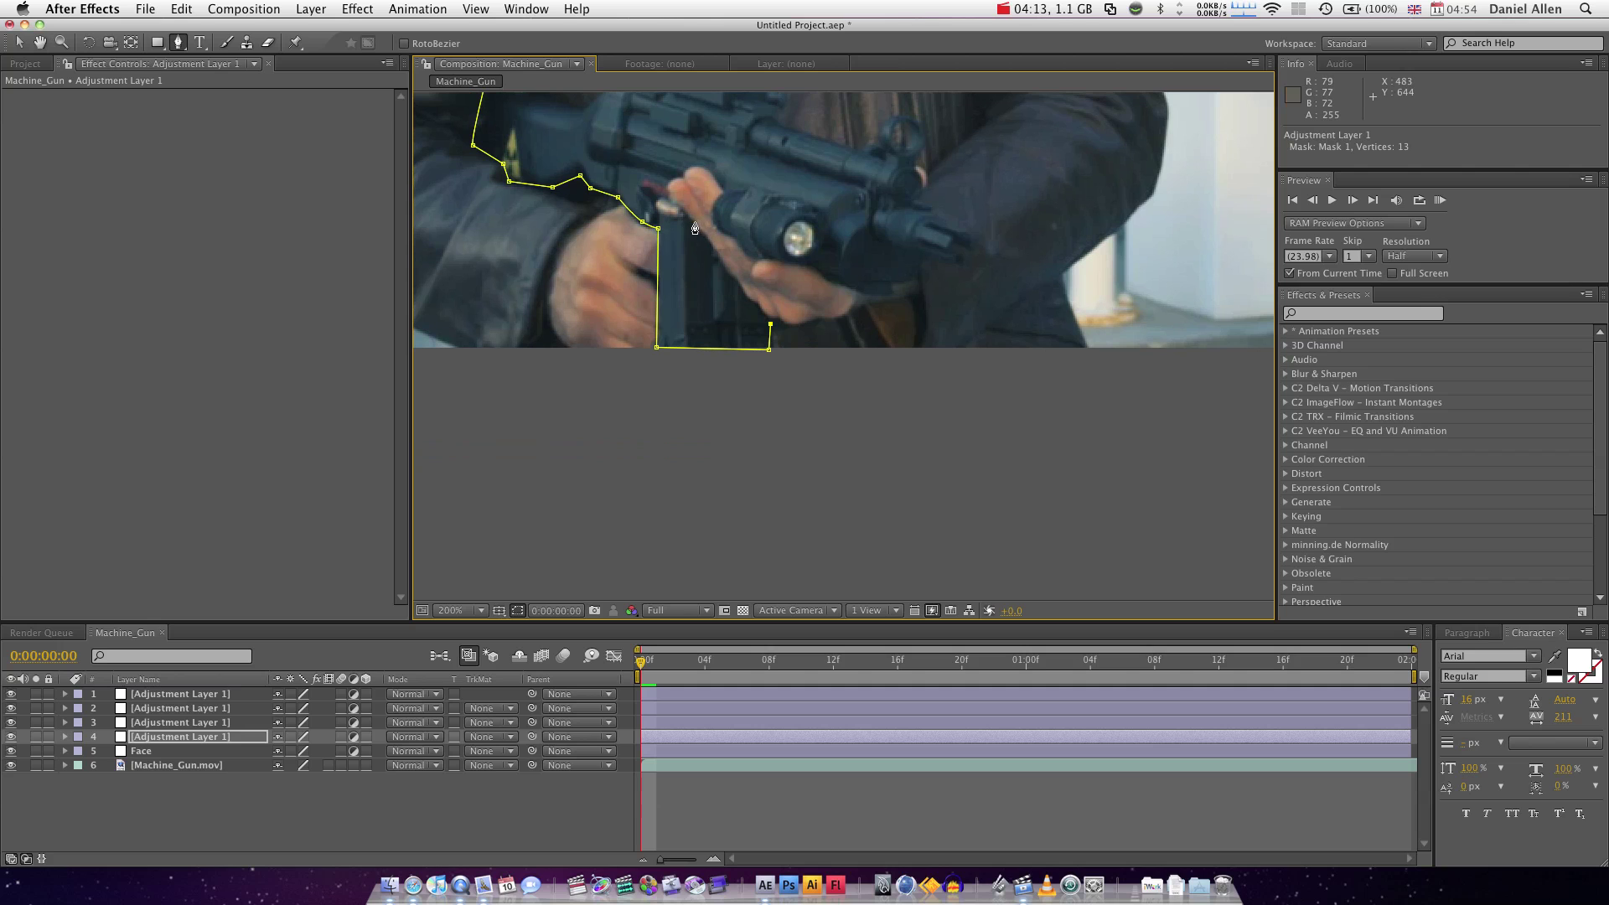
pyautogui.click(693, 223)
pyautogui.moveTo(669, 180); pyautogui.dragTo(675, 177)
pyautogui.scroll(2, 789, 291)
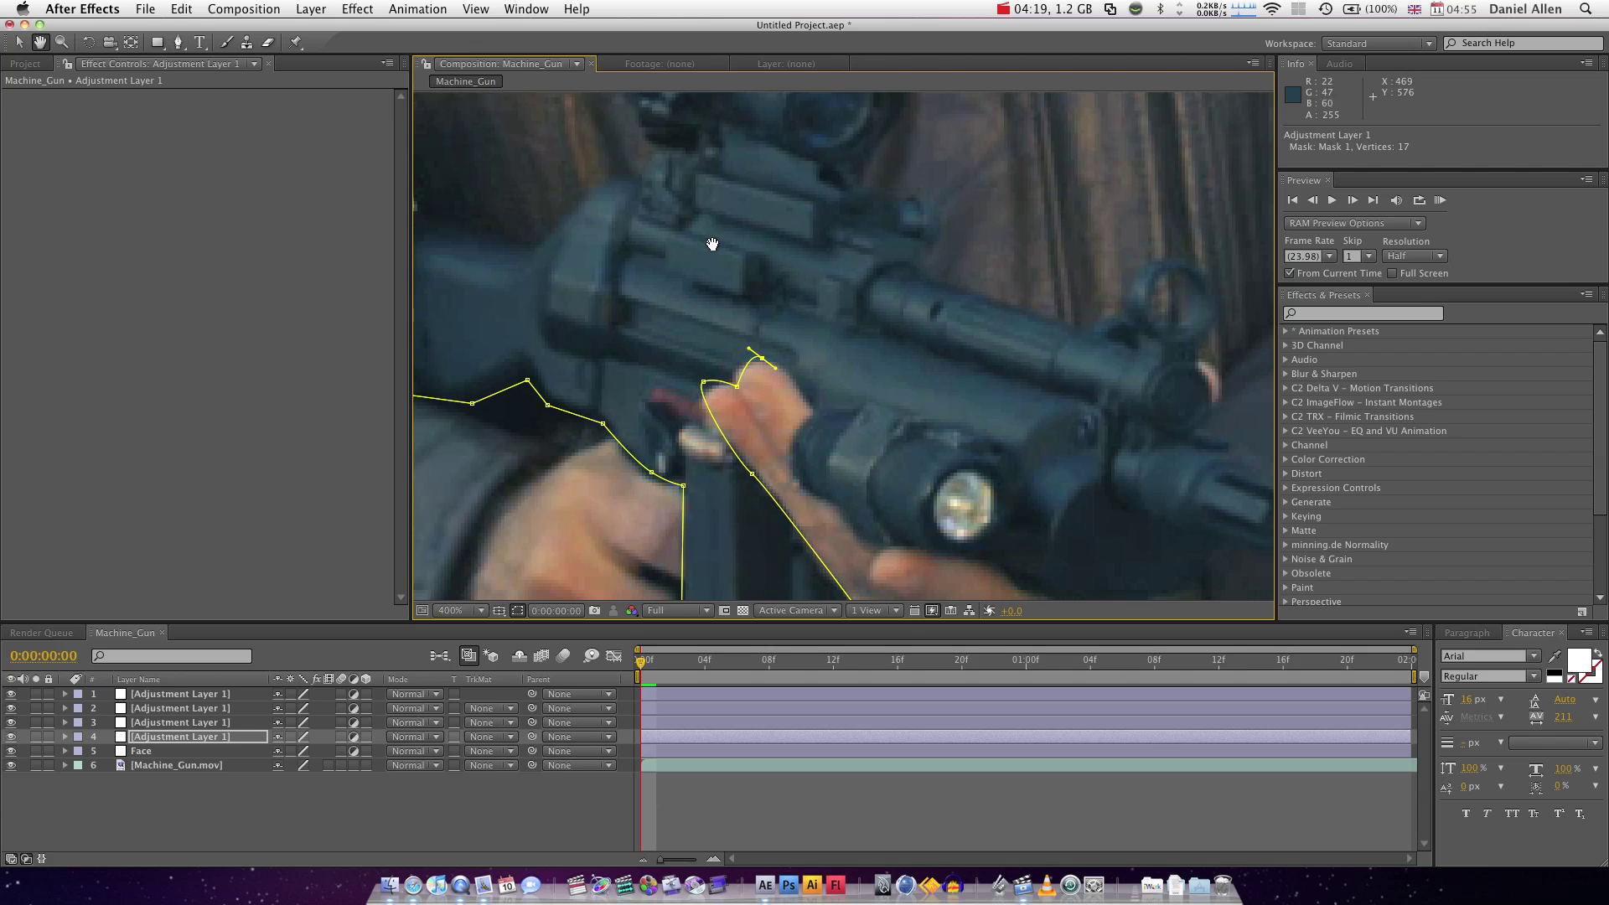
pyautogui.click(809, 407)
pyautogui.moveTo(796, 451); pyautogui.dragTo(847, 500)
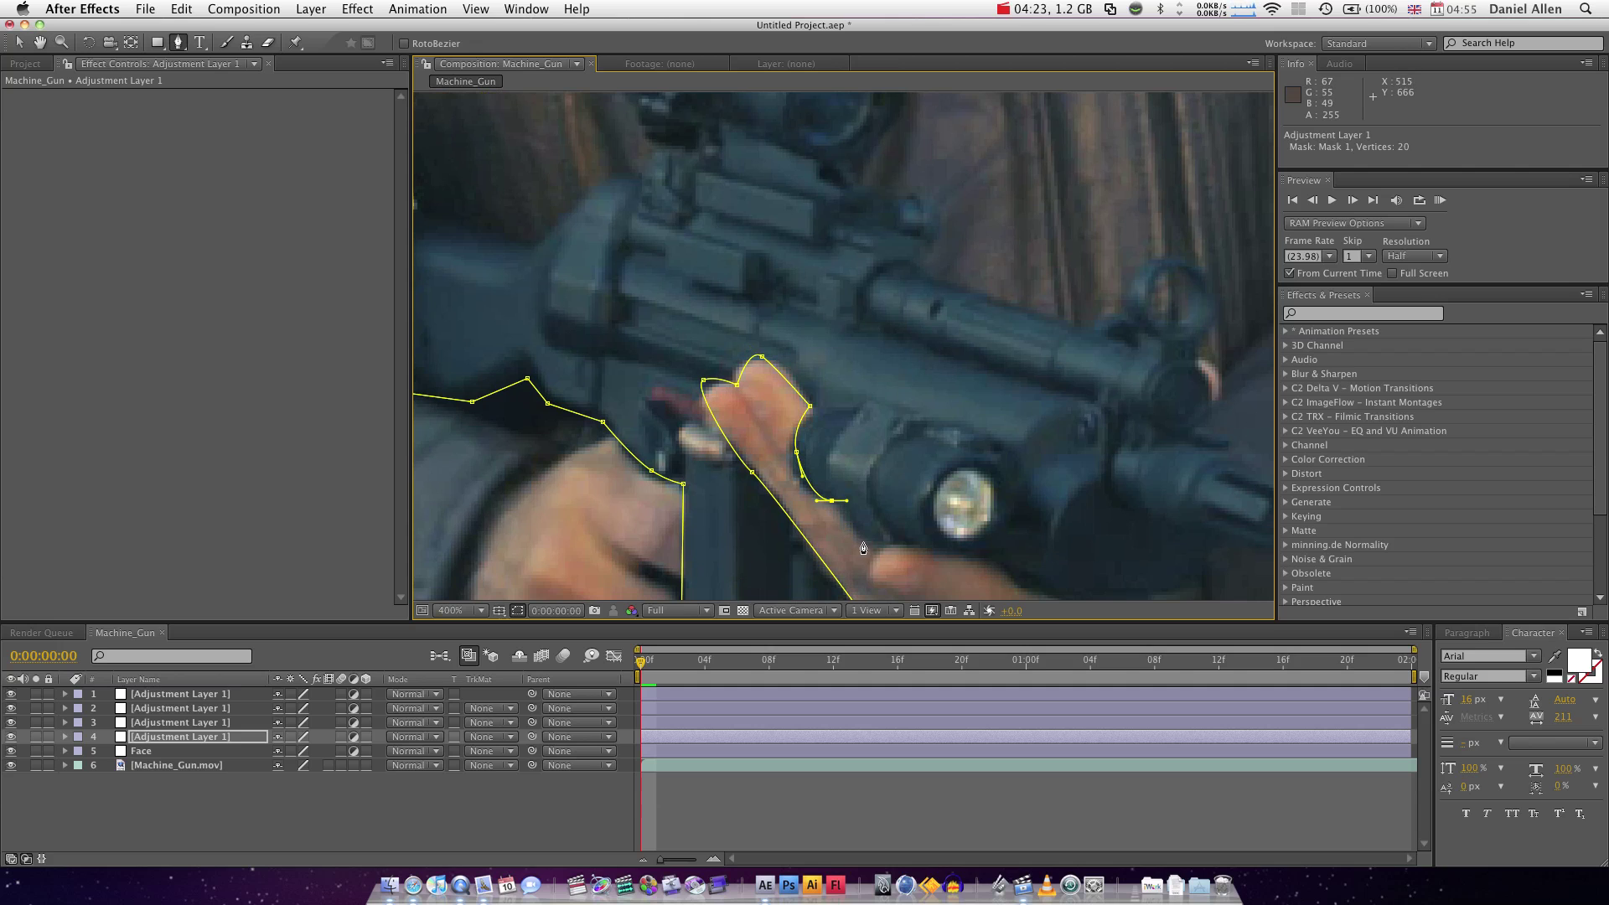
pyautogui.click(864, 542)
pyautogui.moveTo(934, 550); pyautogui.dragTo(998, 546)
# Trace the mask under the barrel to its tip and back up the gun's front.
pyautogui.moveTo(1114, 564); pyautogui.dragTo(823, 461)
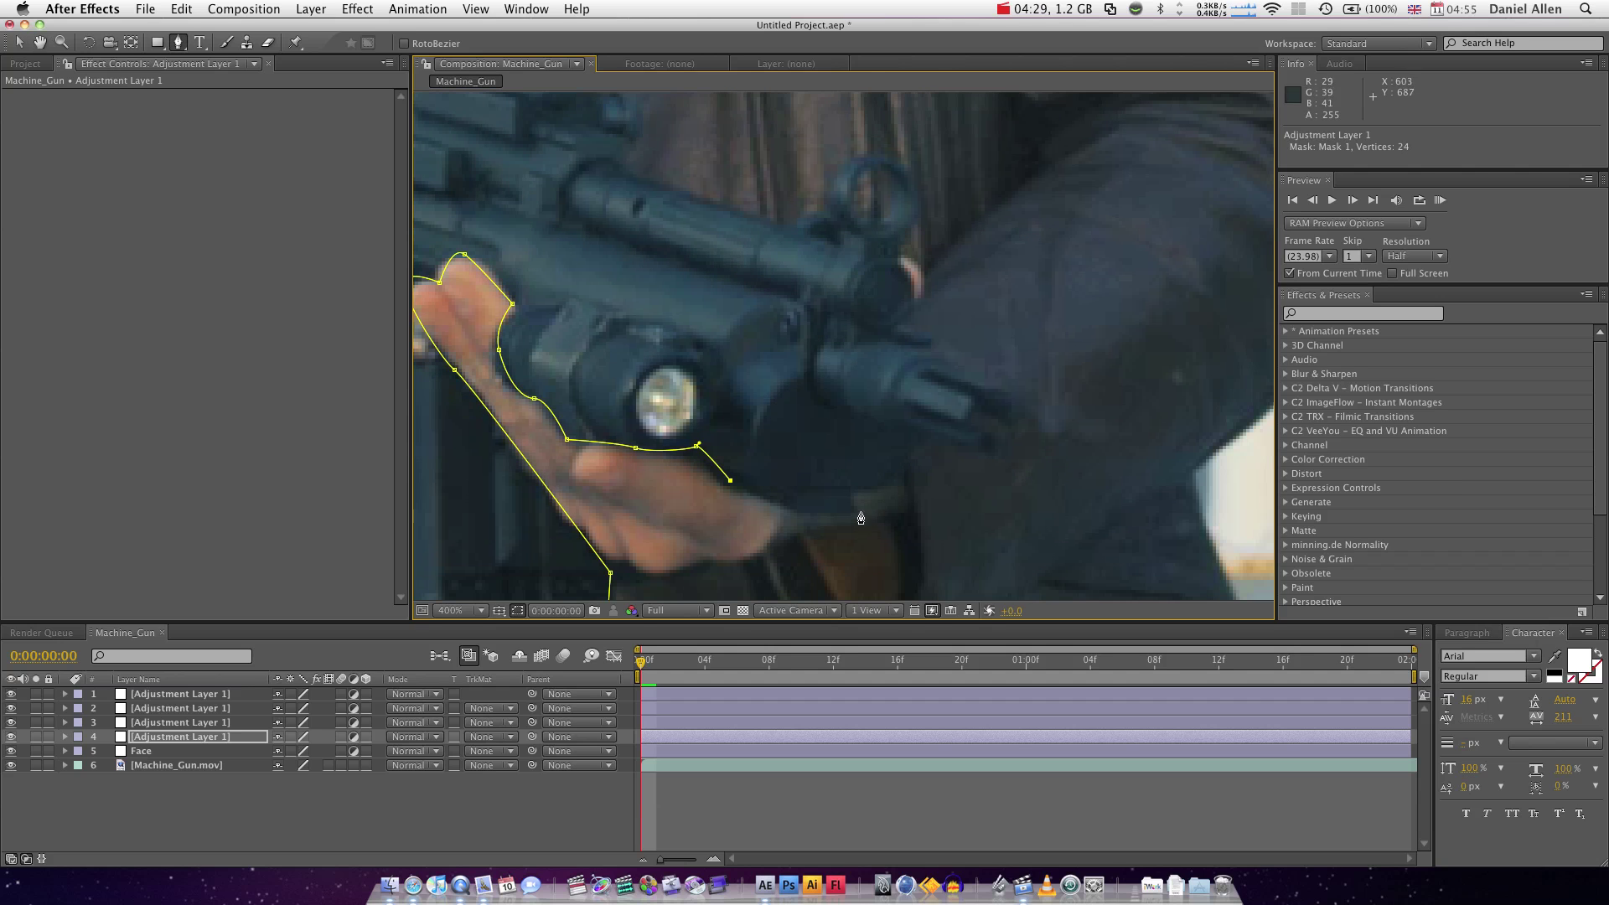
pyautogui.click(852, 518)
pyautogui.moveTo(896, 484); pyautogui.dragTo(903, 464)
pyautogui.click(923, 437)
pyautogui.click(998, 447)
pyautogui.moveTo(1011, 396); pyautogui.dragTo(936, 339)
pyautogui.click(902, 326)
pyautogui.click(916, 281)
pyautogui.click(911, 275)
# Continue the gun mask along the barrel top, around the front sight and along the top rail.
pyautogui.click(896, 242)
pyautogui.click(817, 221)
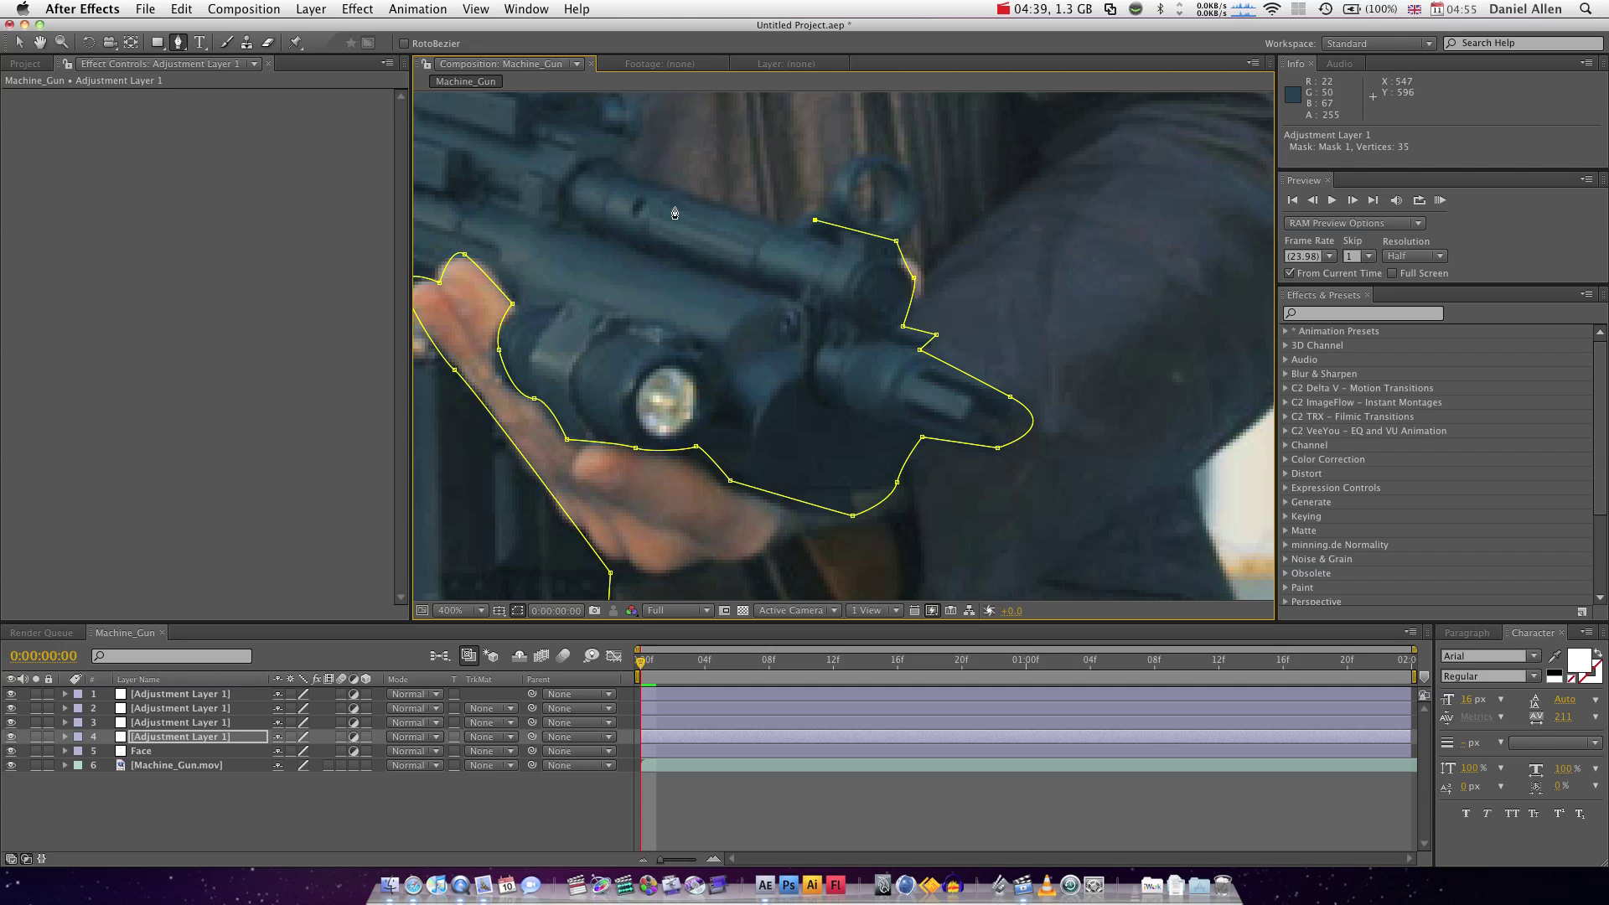
pyautogui.click(789, 224)
pyautogui.moveTo(572, 189); pyautogui.dragTo(725, 386)
pyautogui.click(768, 372)
pyautogui.click(782, 345)
pyautogui.click(783, 304)
pyautogui.click(712, 279)
pyautogui.click(724, 242)
# Trace the mask around the scope and down to the stock, closing it at the first point.
pyautogui.moveTo(752, 178); pyautogui.dragTo(721, 116)
pyautogui.moveTo(607, 114); pyautogui.dragTo(541, 108)
pyautogui.click(528, 94)
pyautogui.moveTo(518, 176); pyautogui.dragTo(770, 323)
pyautogui.press('space')
pyautogui.click(774, 353)
pyautogui.click(761, 366)
pyautogui.click(722, 384)
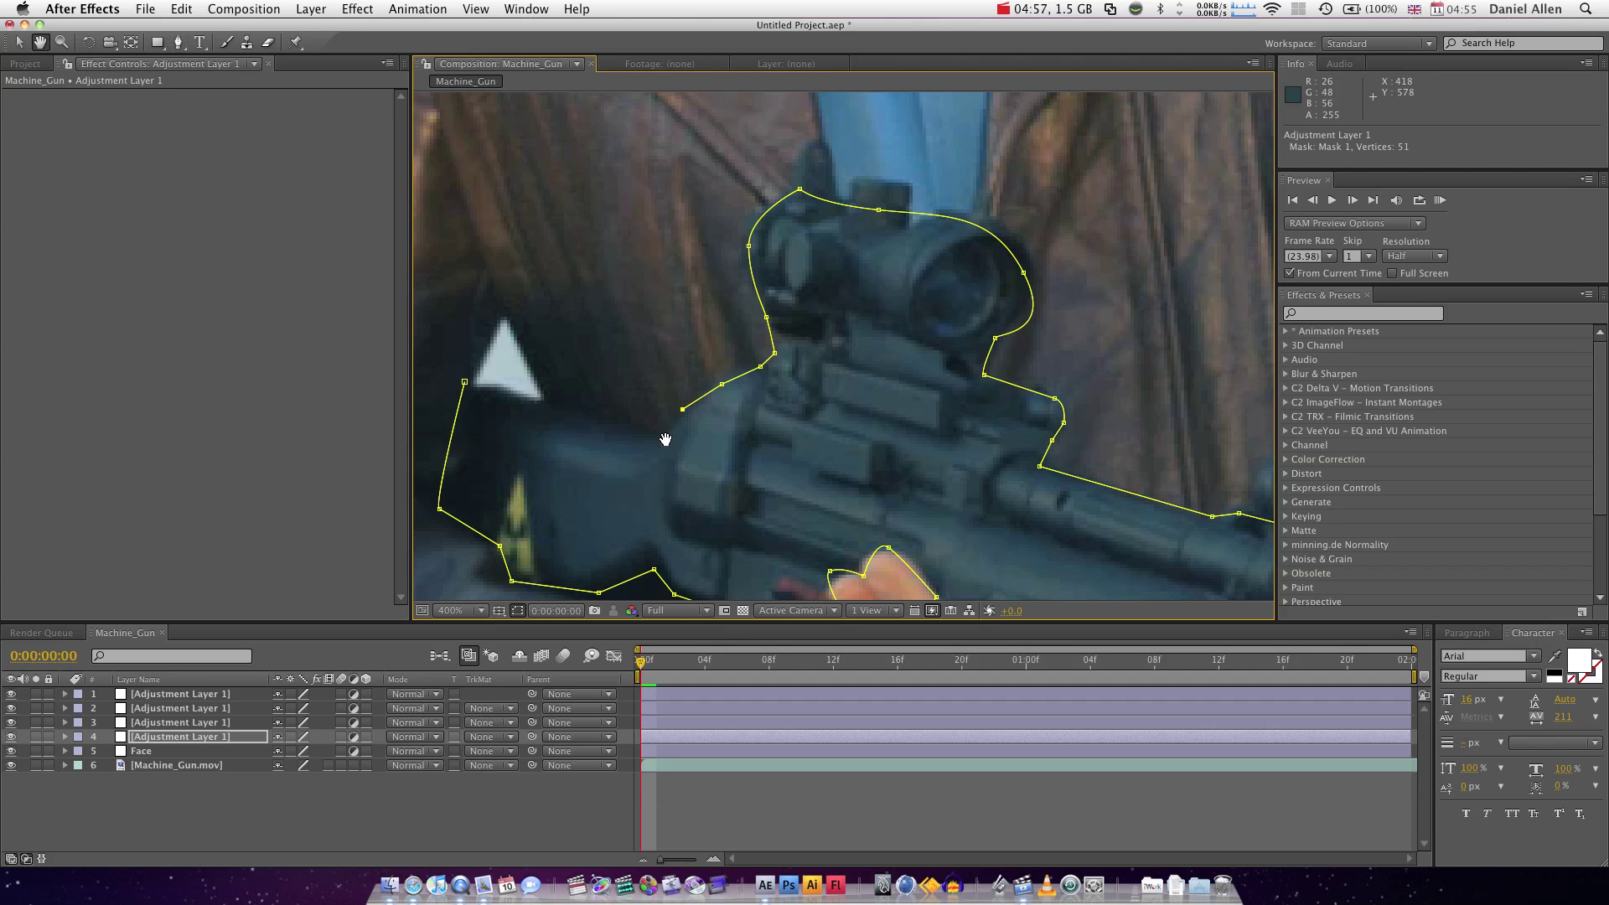
pyautogui.moveTo(666, 454); pyautogui.dragTo(690, 382)
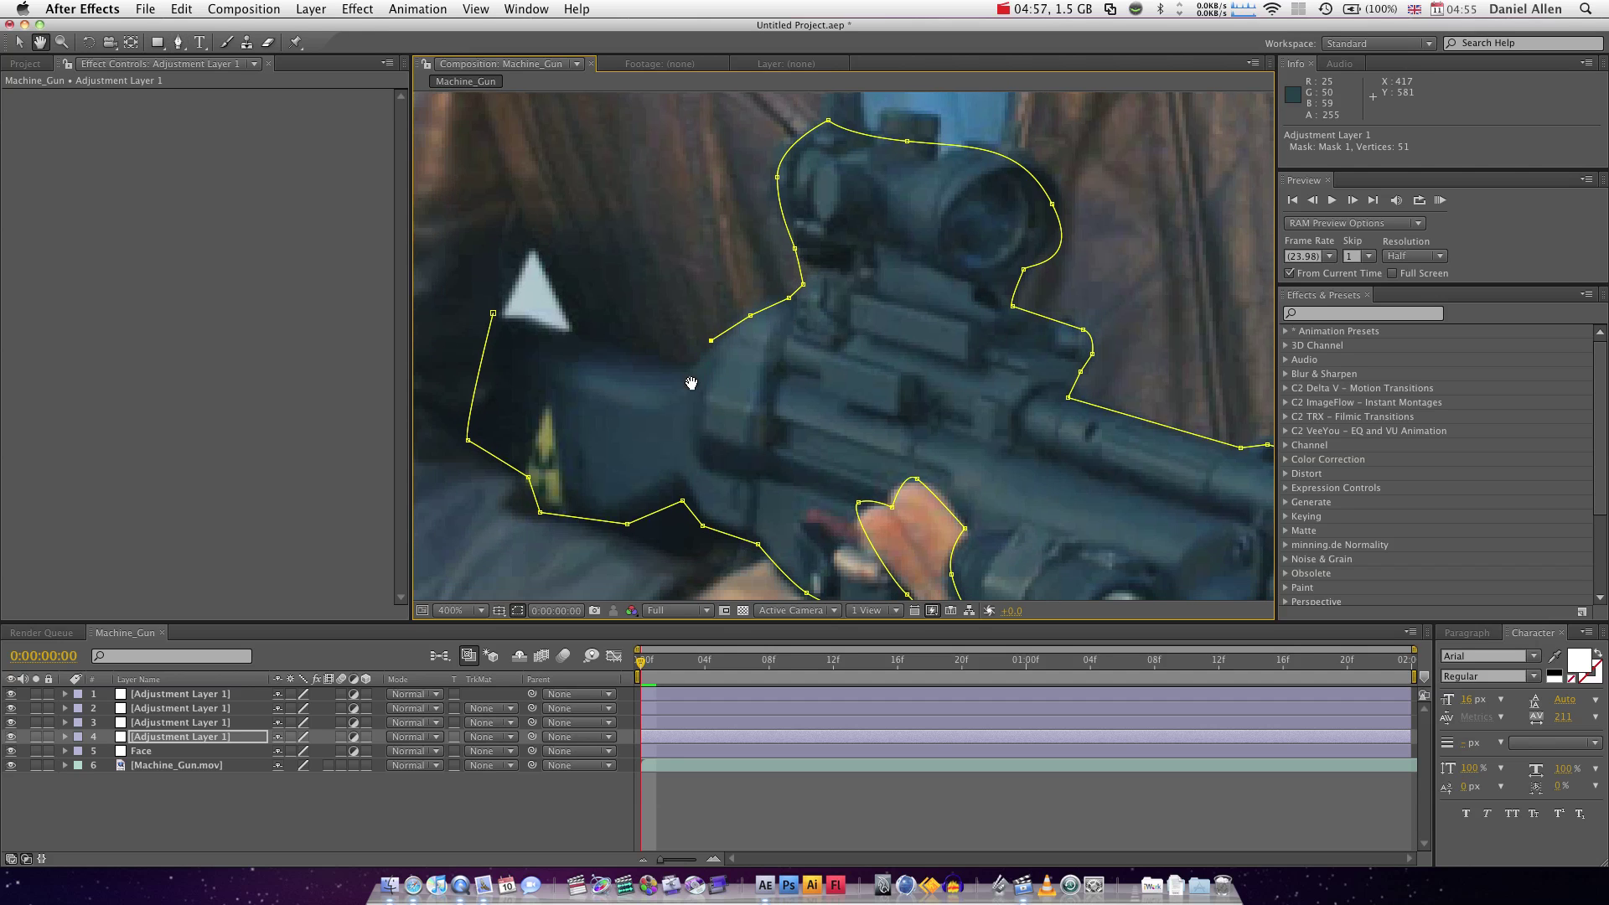
pyautogui.moveTo(515, 315); pyautogui.dragTo(501, 304)
pyautogui.click(493, 312)
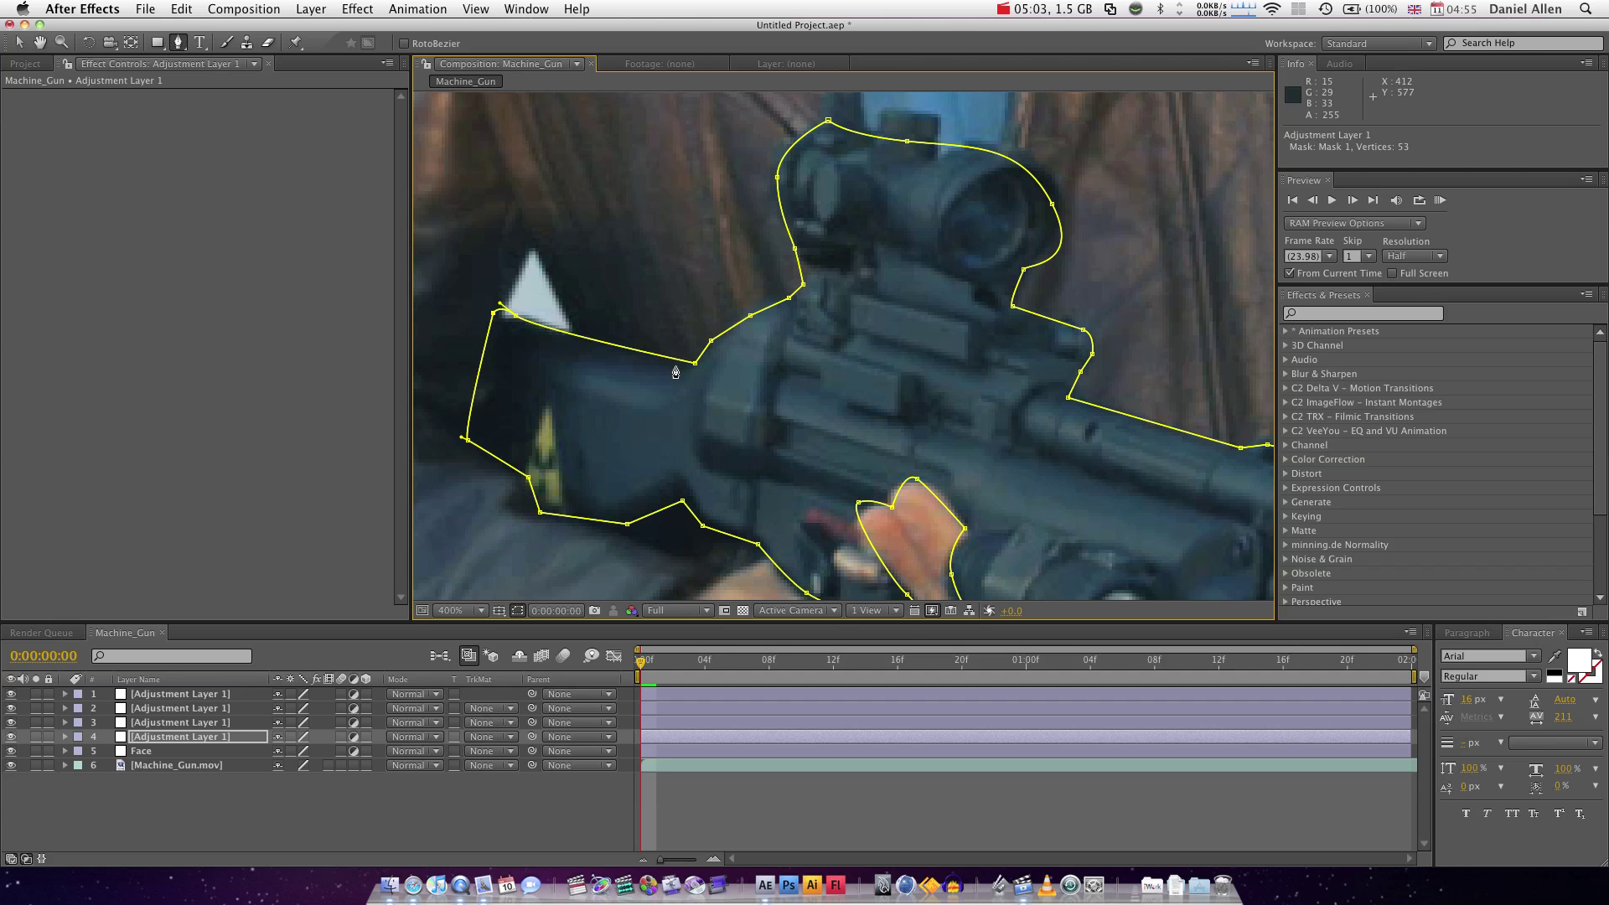
# Pan and zoom to inspect the finished 53-vertex mask over the whole gun.
pyautogui.moveTo(720, 463); pyautogui.dragTo(531, 330)
pyautogui.scroll(-3, 701, 460)
pyautogui.scroll(3, 702, 466)
pyautogui.scroll(-3, 703, 467)
pyautogui.scroll(3, 702, 467)
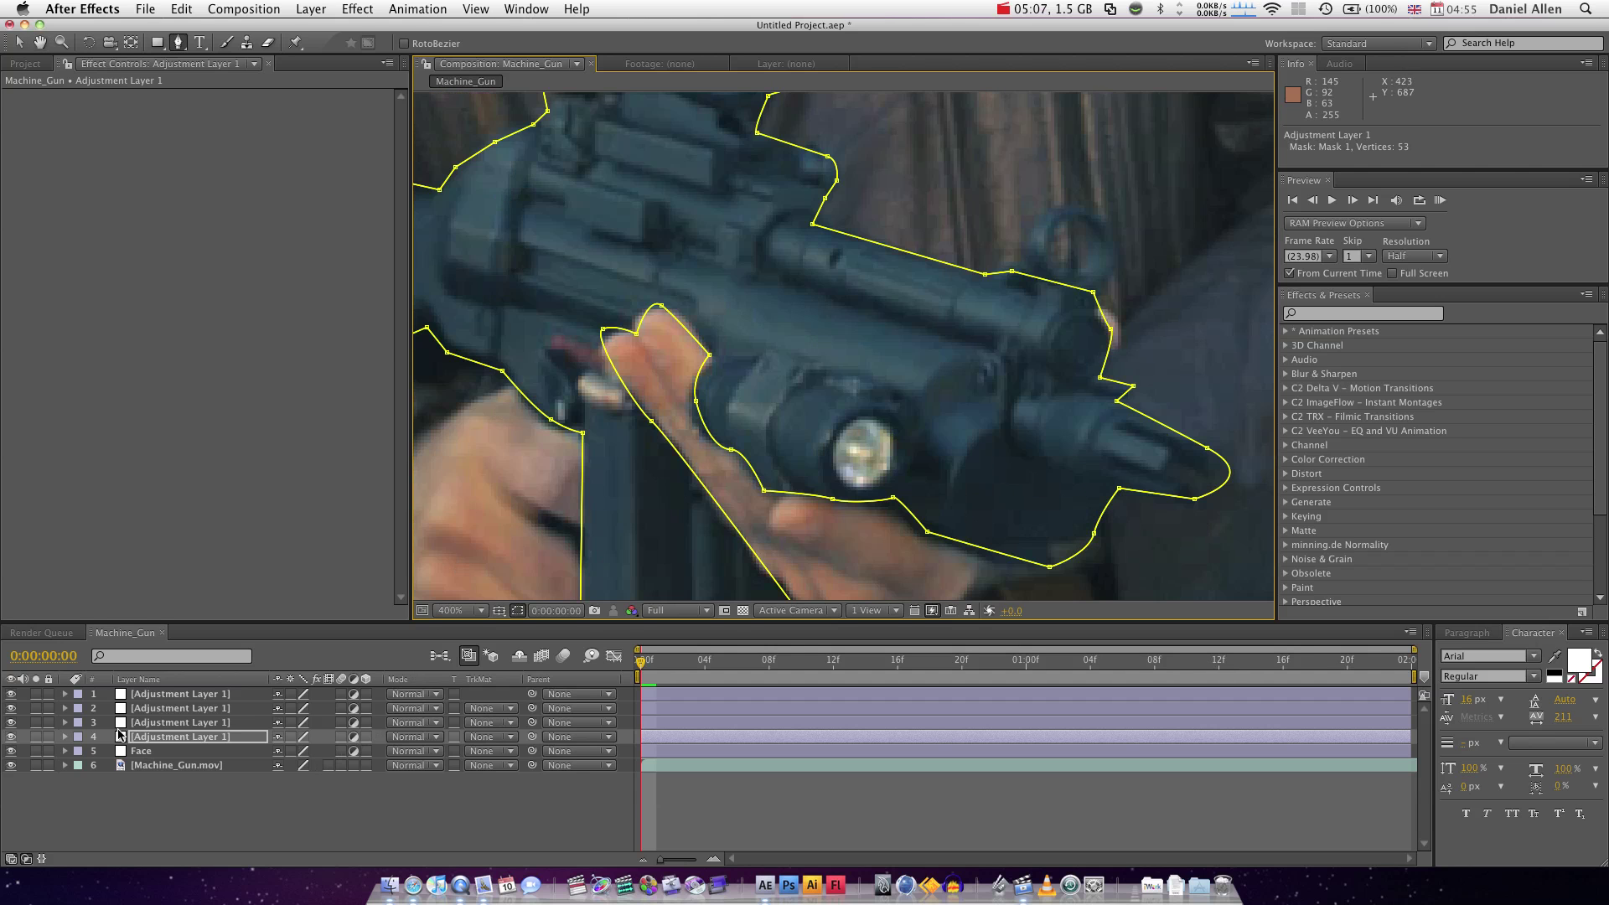
# Start Track Motion on the Machine_Gun.mov footage layer.
pyautogui.click(170, 765)
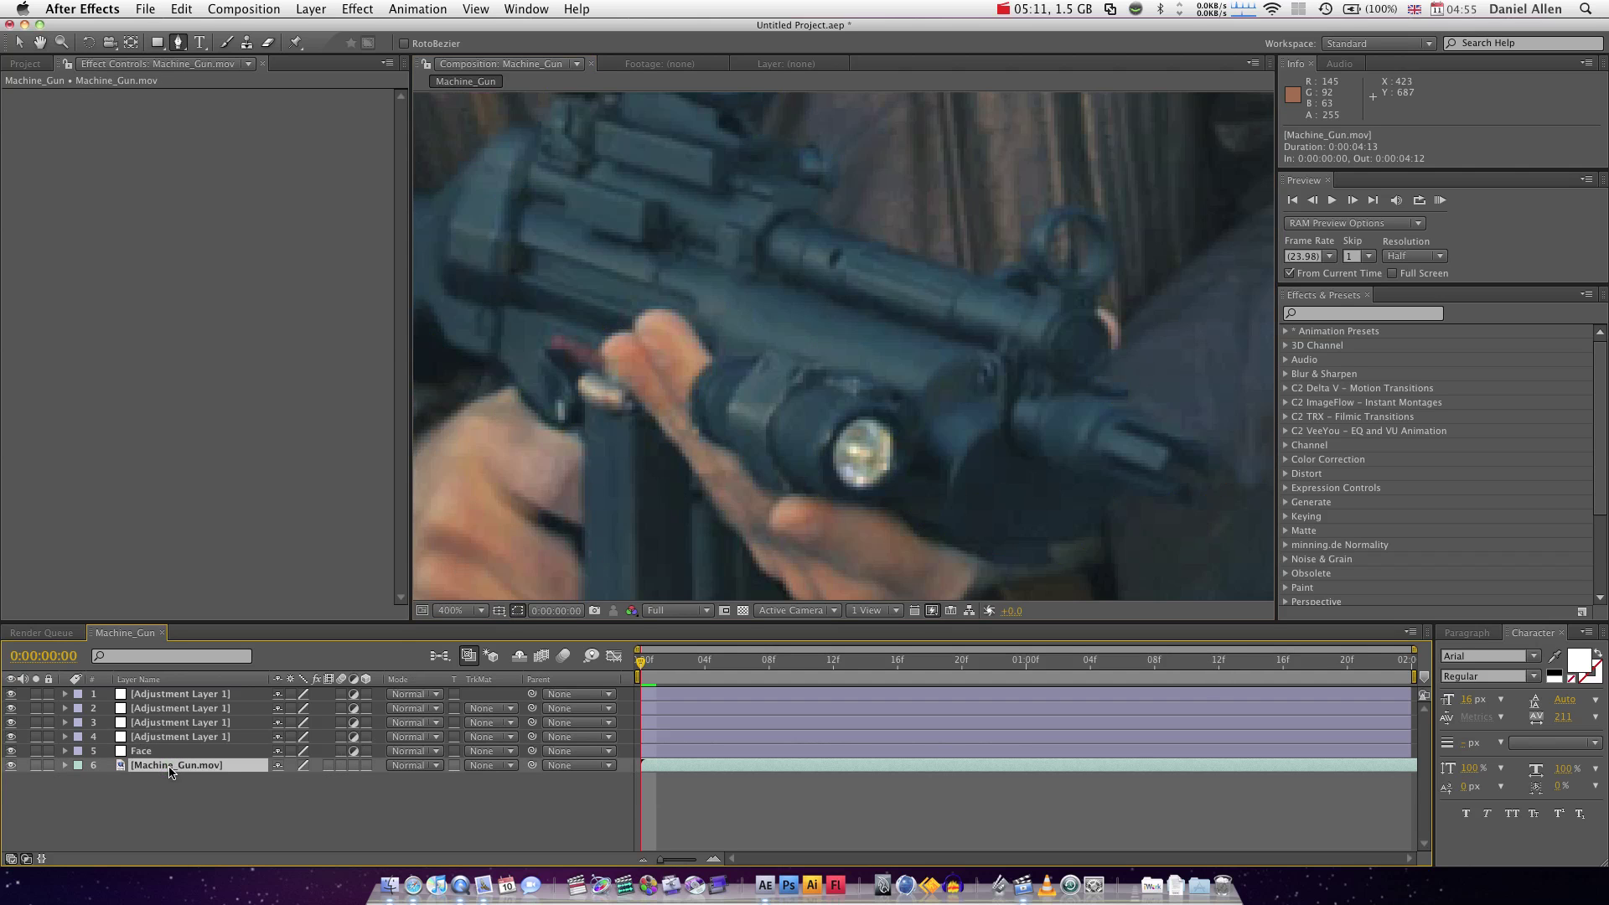
pyautogui.rightClick(169, 766)
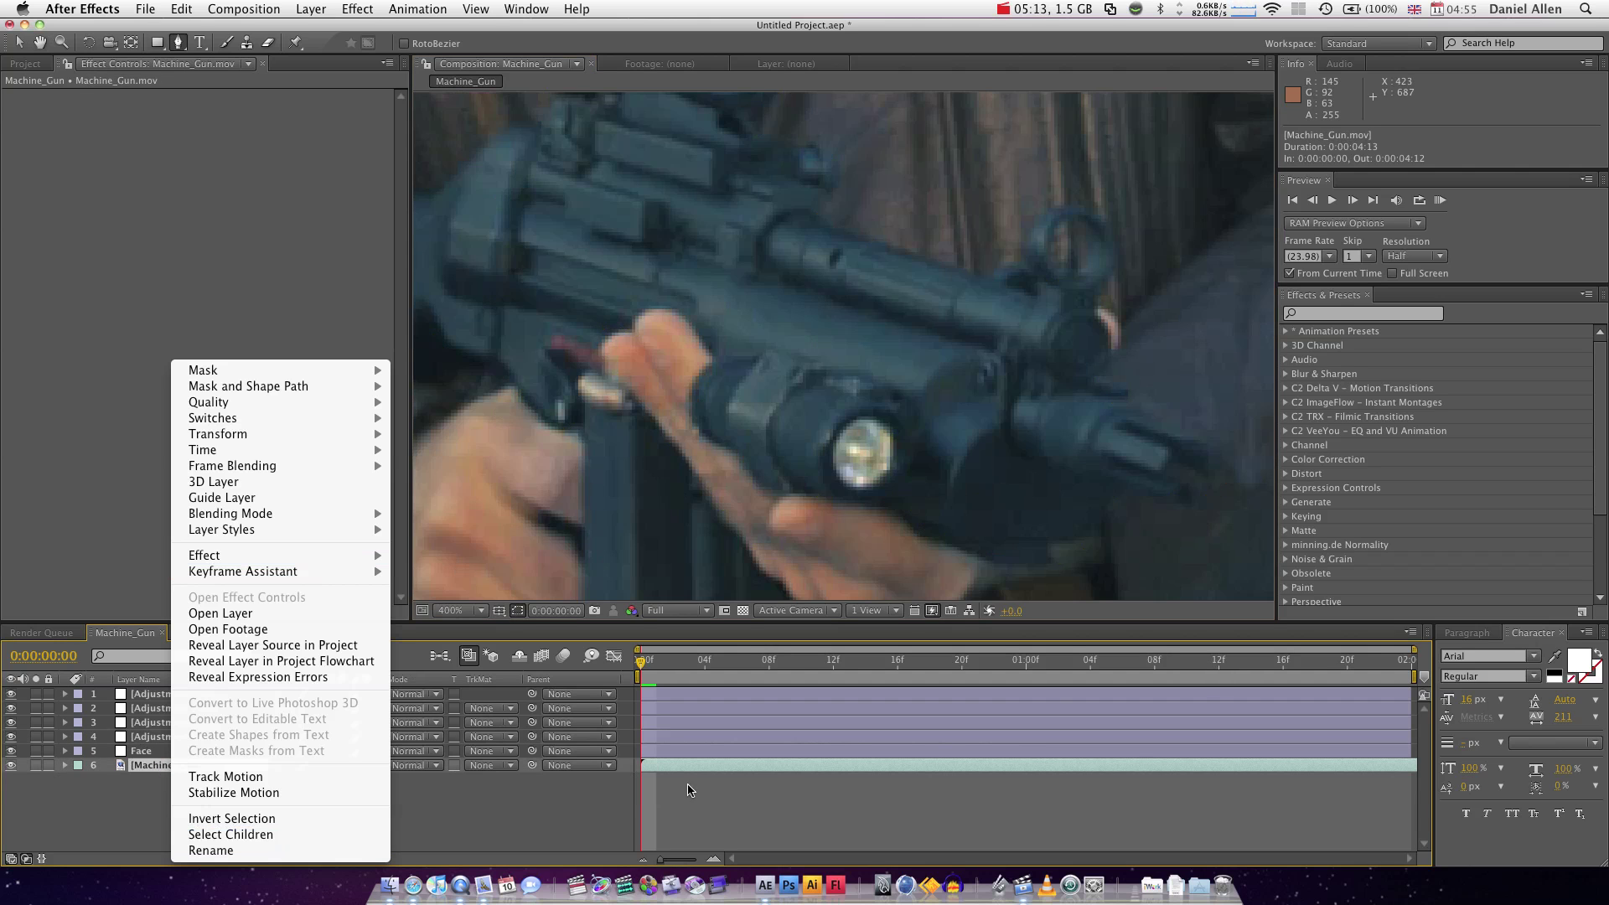
pyautogui.rightClick(791, 764)
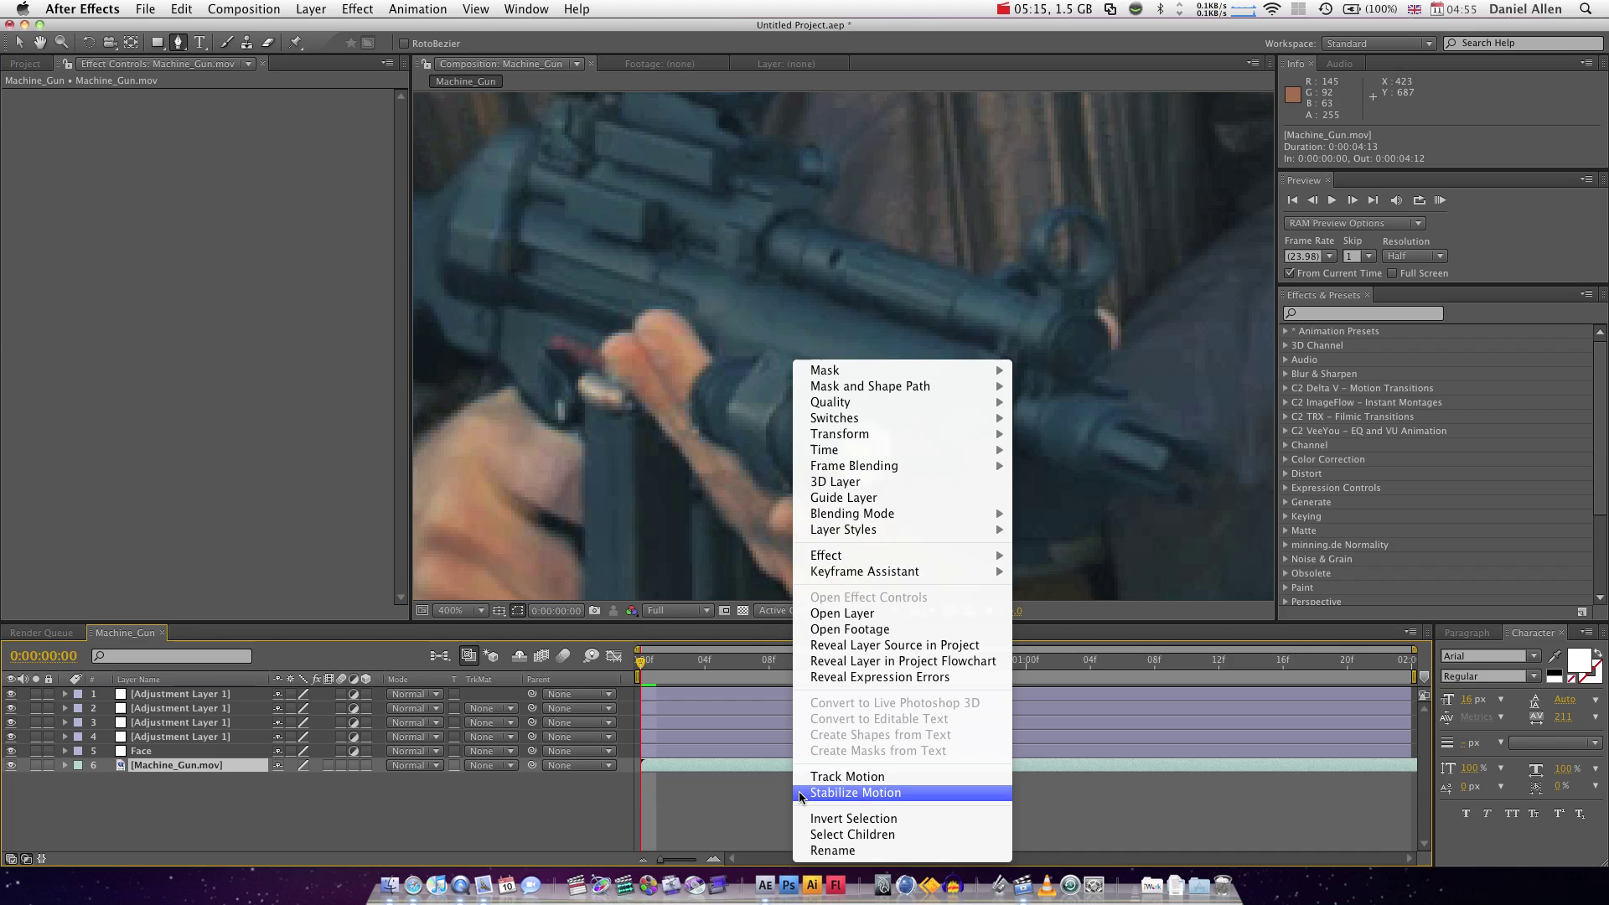
pyautogui.click(836, 777)
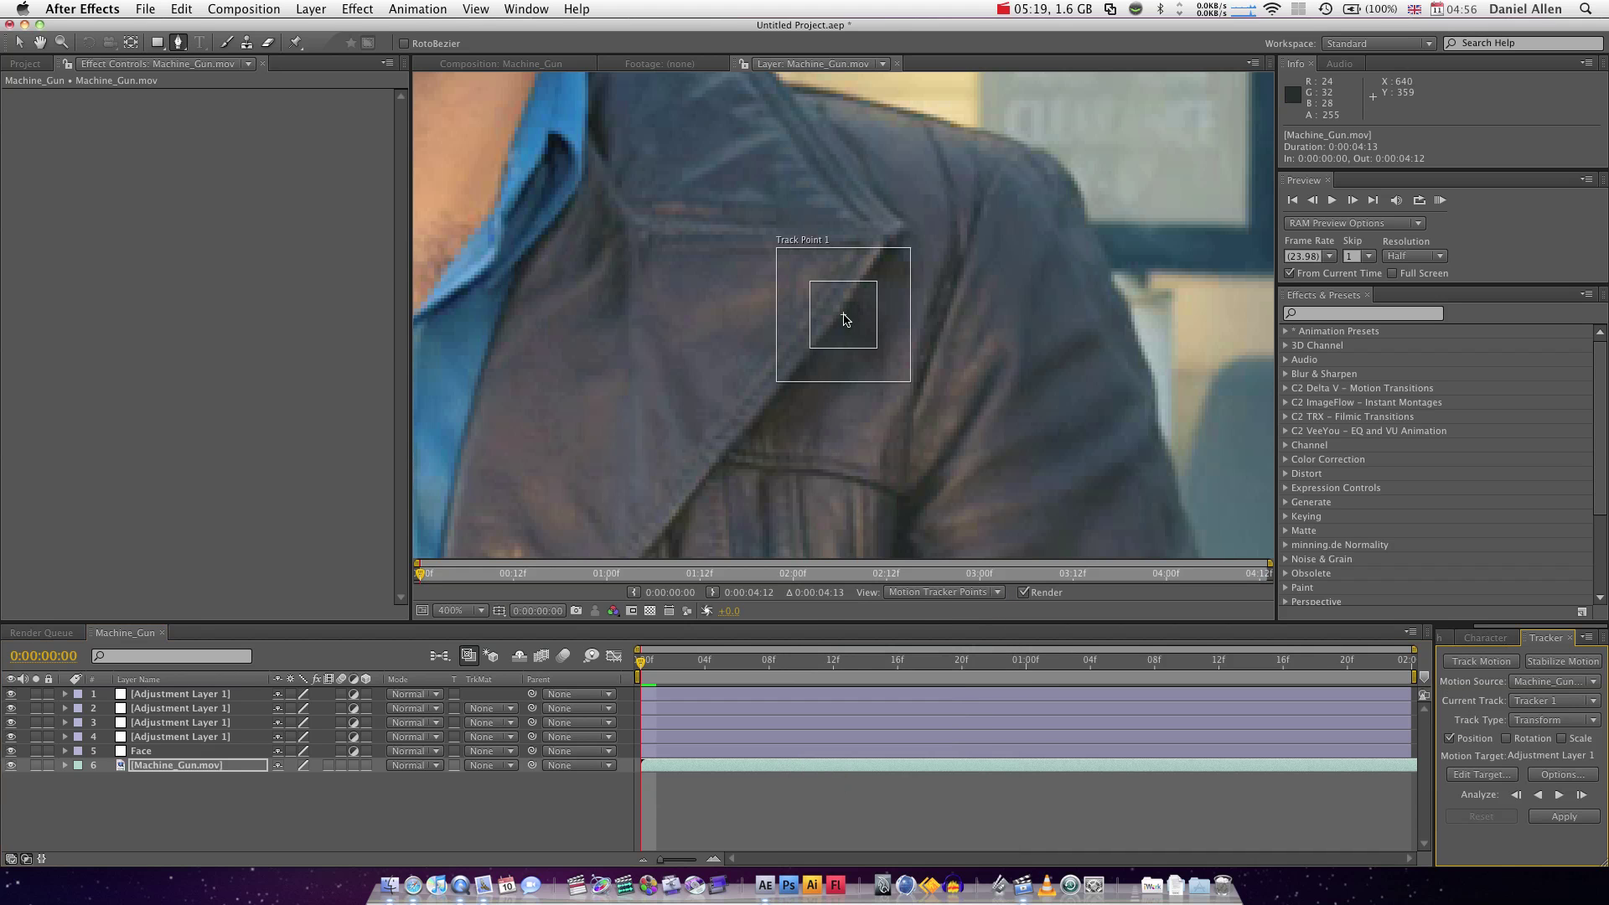
# Move Track Point 1 onto the gun's body in the layer view.
pyautogui.click(812, 347)
pyautogui.moveTo(859, 319); pyautogui.dragTo(579, 460)
pyautogui.press('space')
pyautogui.moveTo(682, 539); pyautogui.dragTo(1063, 215)
pyautogui.moveTo(939, 143); pyautogui.dragTo(618, 449)
pyautogui.press('space')
pyautogui.moveTo(829, 419); pyautogui.dragTo(1089, 316)
pyautogui.moveTo(872, 323); pyautogui.dragTo(746, 304)
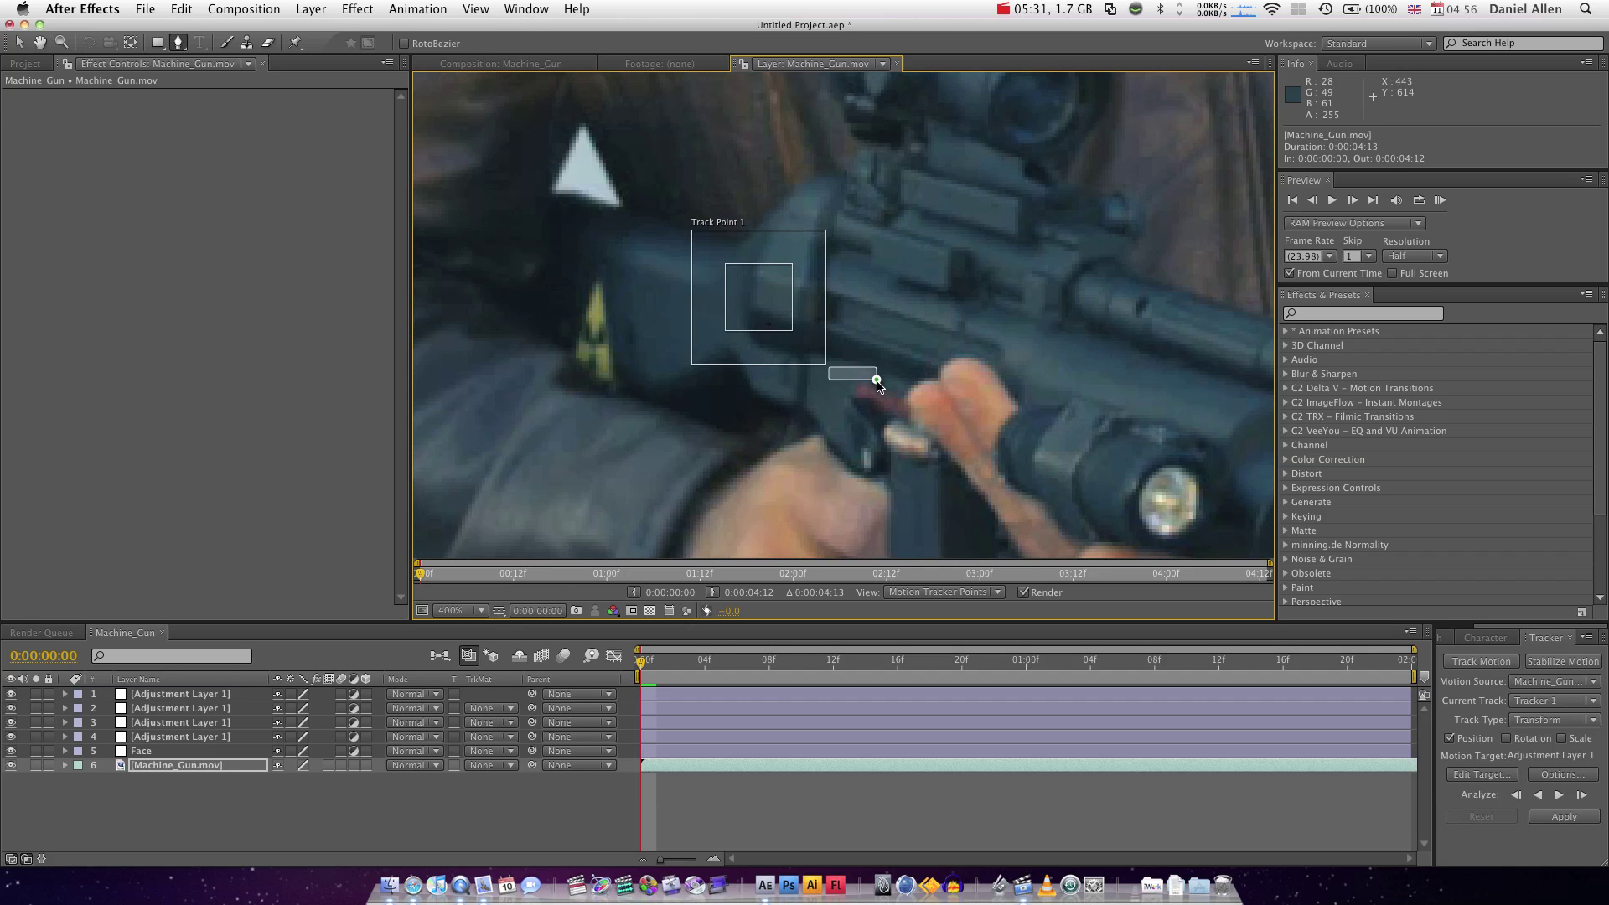
# Enlarge Track Point 1's search area and move the Tracker panel.
pyautogui.moveTo(825, 366); pyautogui.dragTo(898, 396)
pyautogui.moveTo(792, 331); pyautogui.dragTo(789, 327)
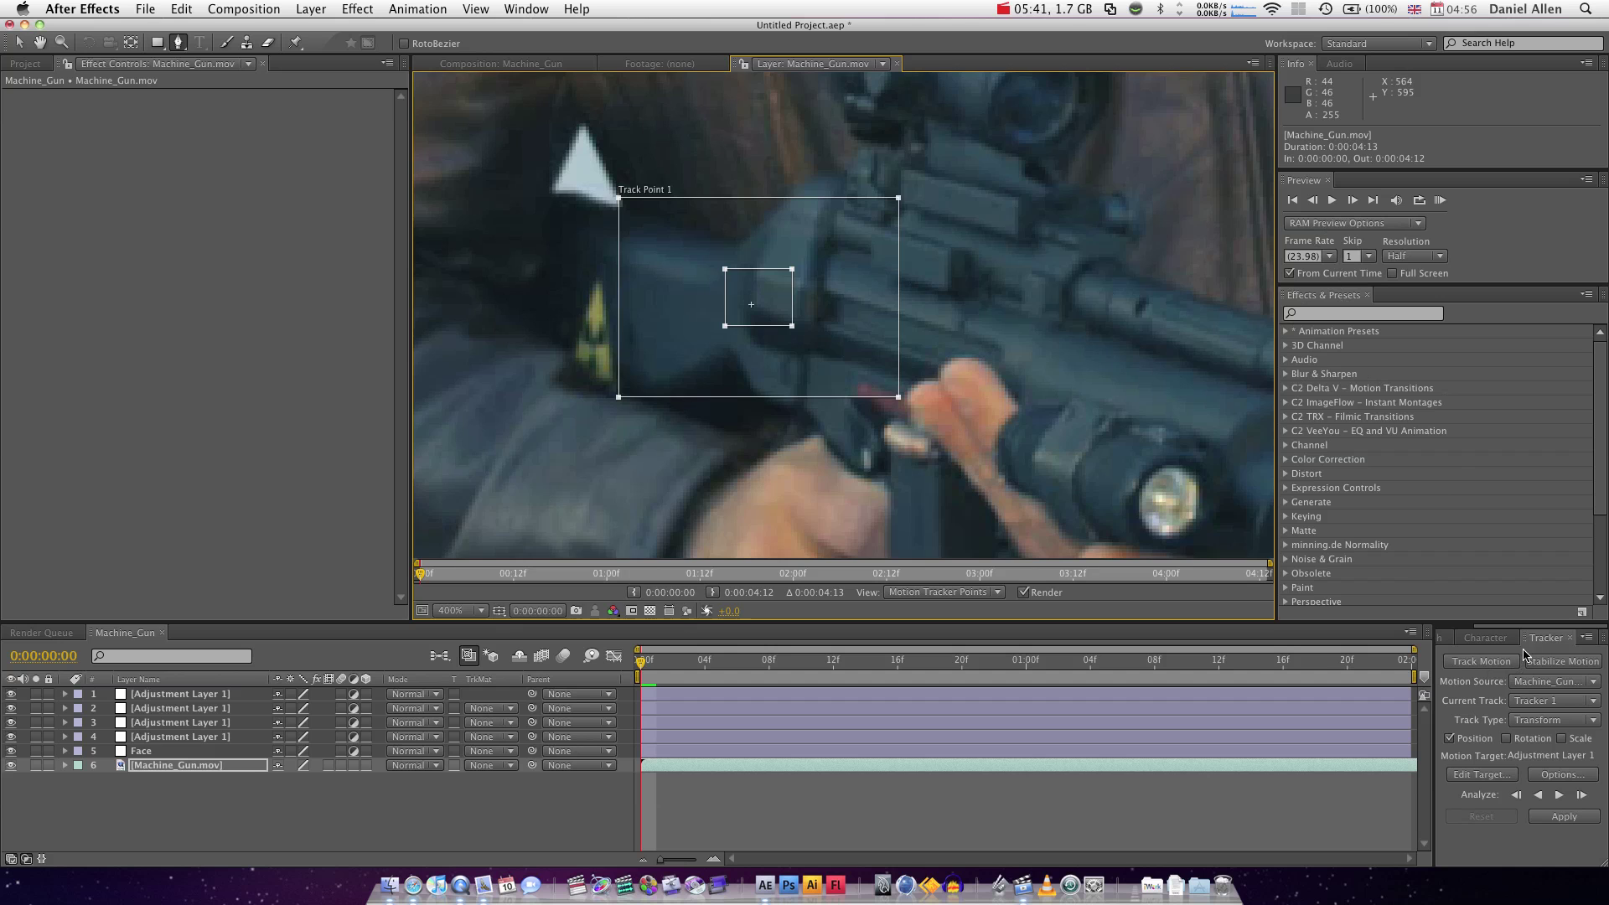
pyautogui.moveTo(1526, 651)
pyautogui.mouseDown()
pyautogui.moveTo(712, 405)
pyautogui.moveTo(420, 288)
pyautogui.moveTo(360, 394)
pyautogui.moveTo(1334, 696)
pyautogui.moveTo(1541, 642)
pyautogui.mouseUp()
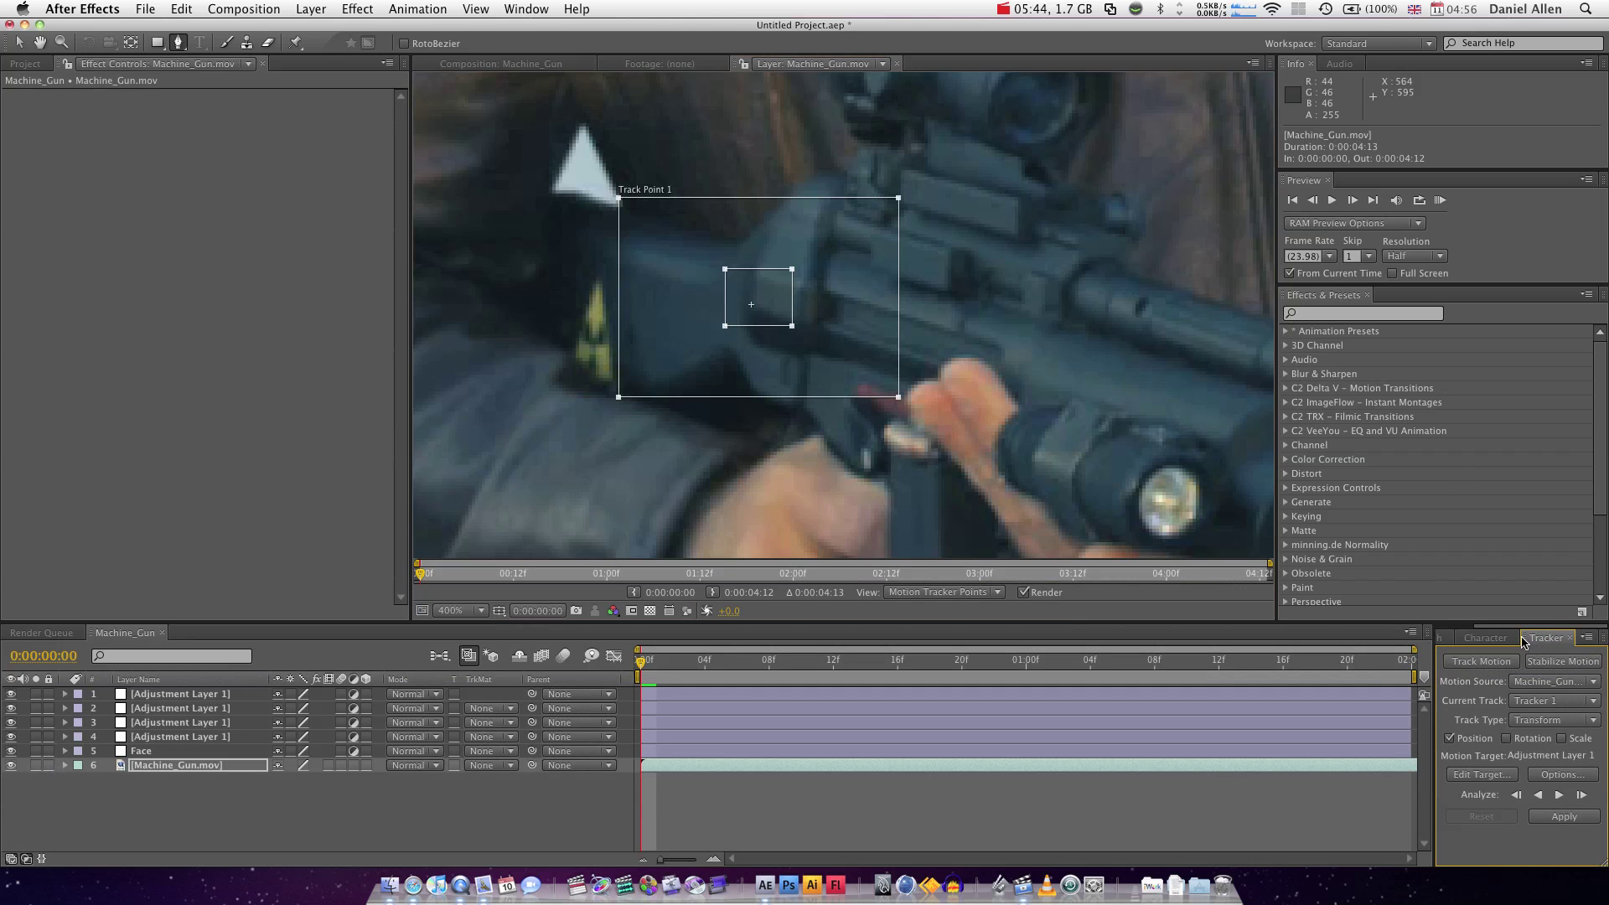
pyautogui.rightClick(1526, 642)
# Float the Tracker panel next to the footage and enable Rotation tracking.
pyautogui.click(1501, 645)
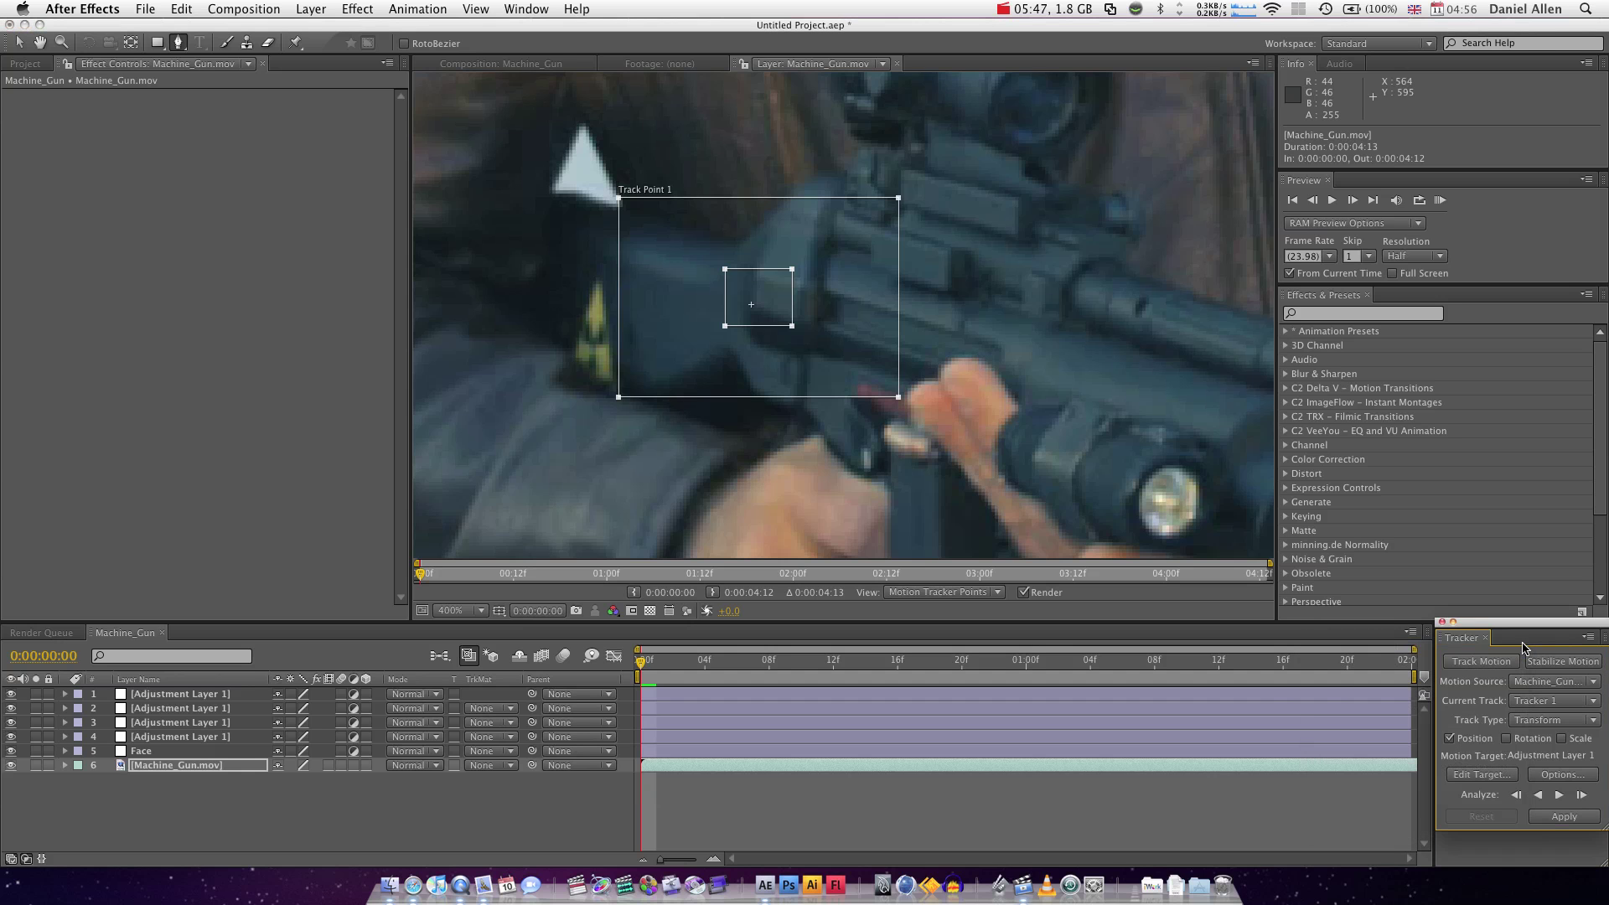
pyautogui.moveTo(630, 329); pyautogui.dragTo(355, 209)
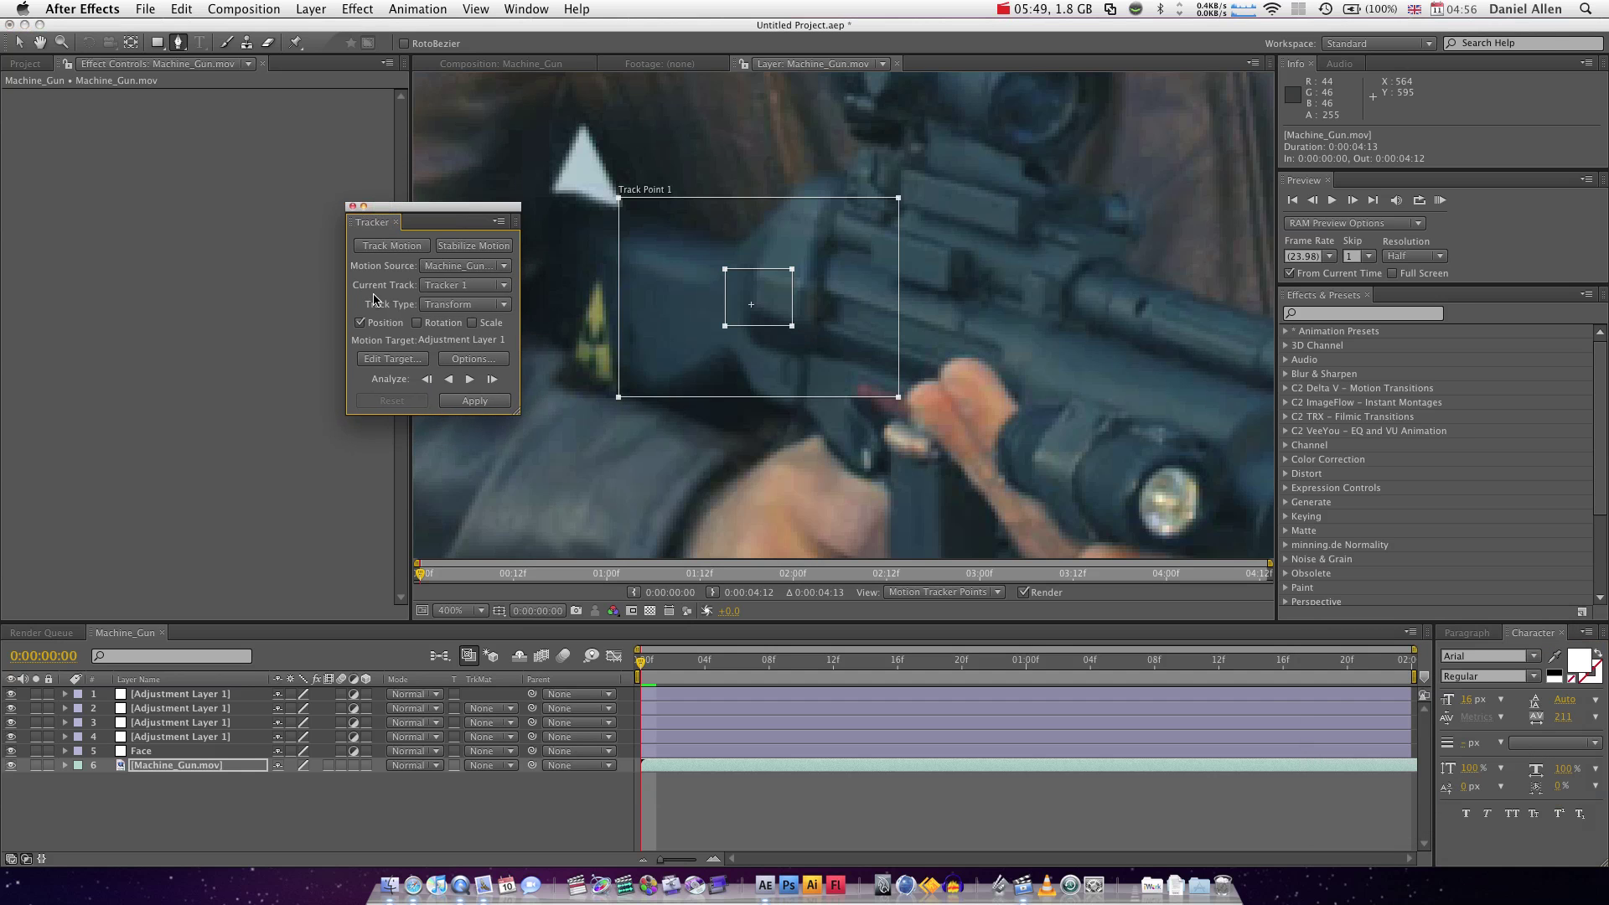
pyautogui.click(419, 327)
# Place Track Point 2 on the gun's front light and enlarge its search area.
pyautogui.moveTo(1023, 334); pyautogui.dragTo(1178, 527)
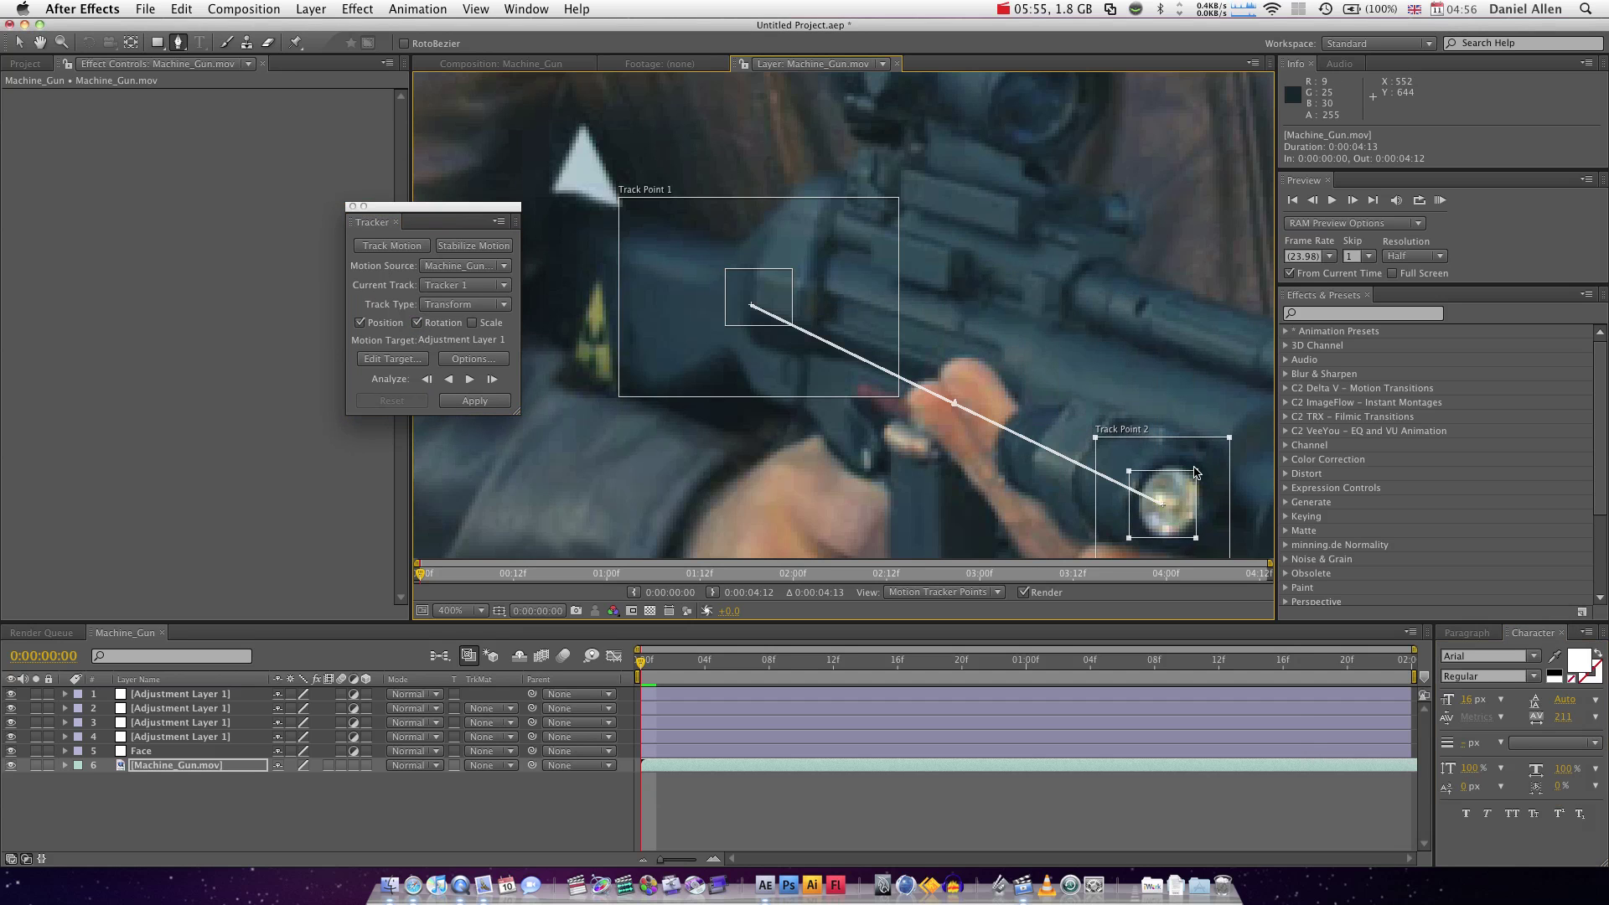
pyautogui.moveTo(1199, 472); pyautogui.dragTo(1223, 451)
pyautogui.press(',')
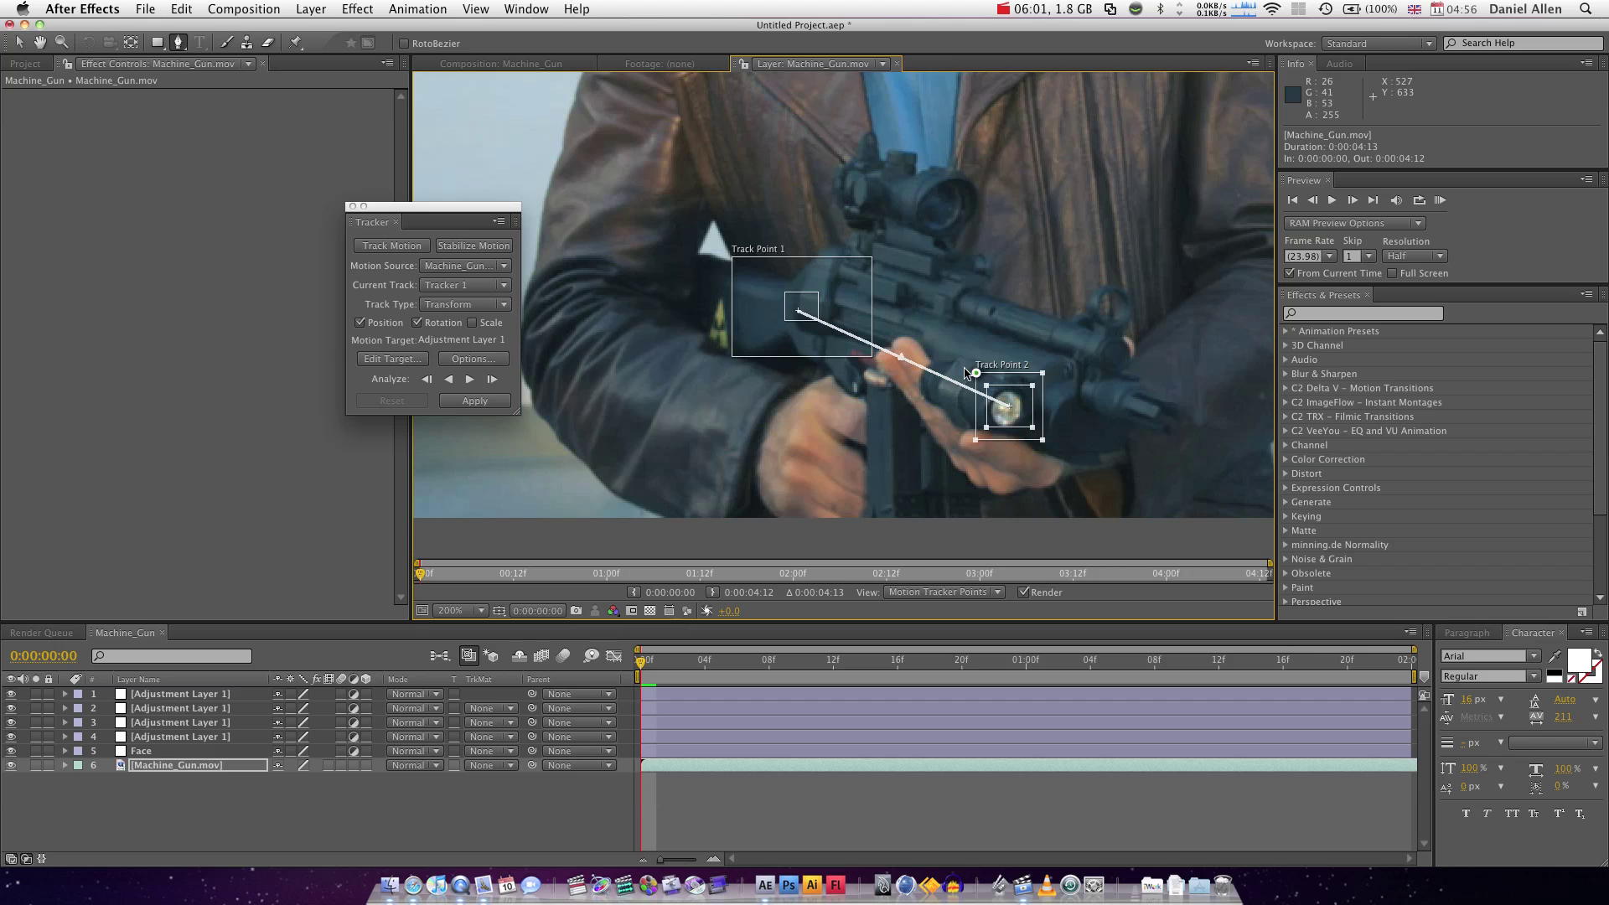
pyautogui.moveTo(964, 367); pyautogui.dragTo(942, 354)
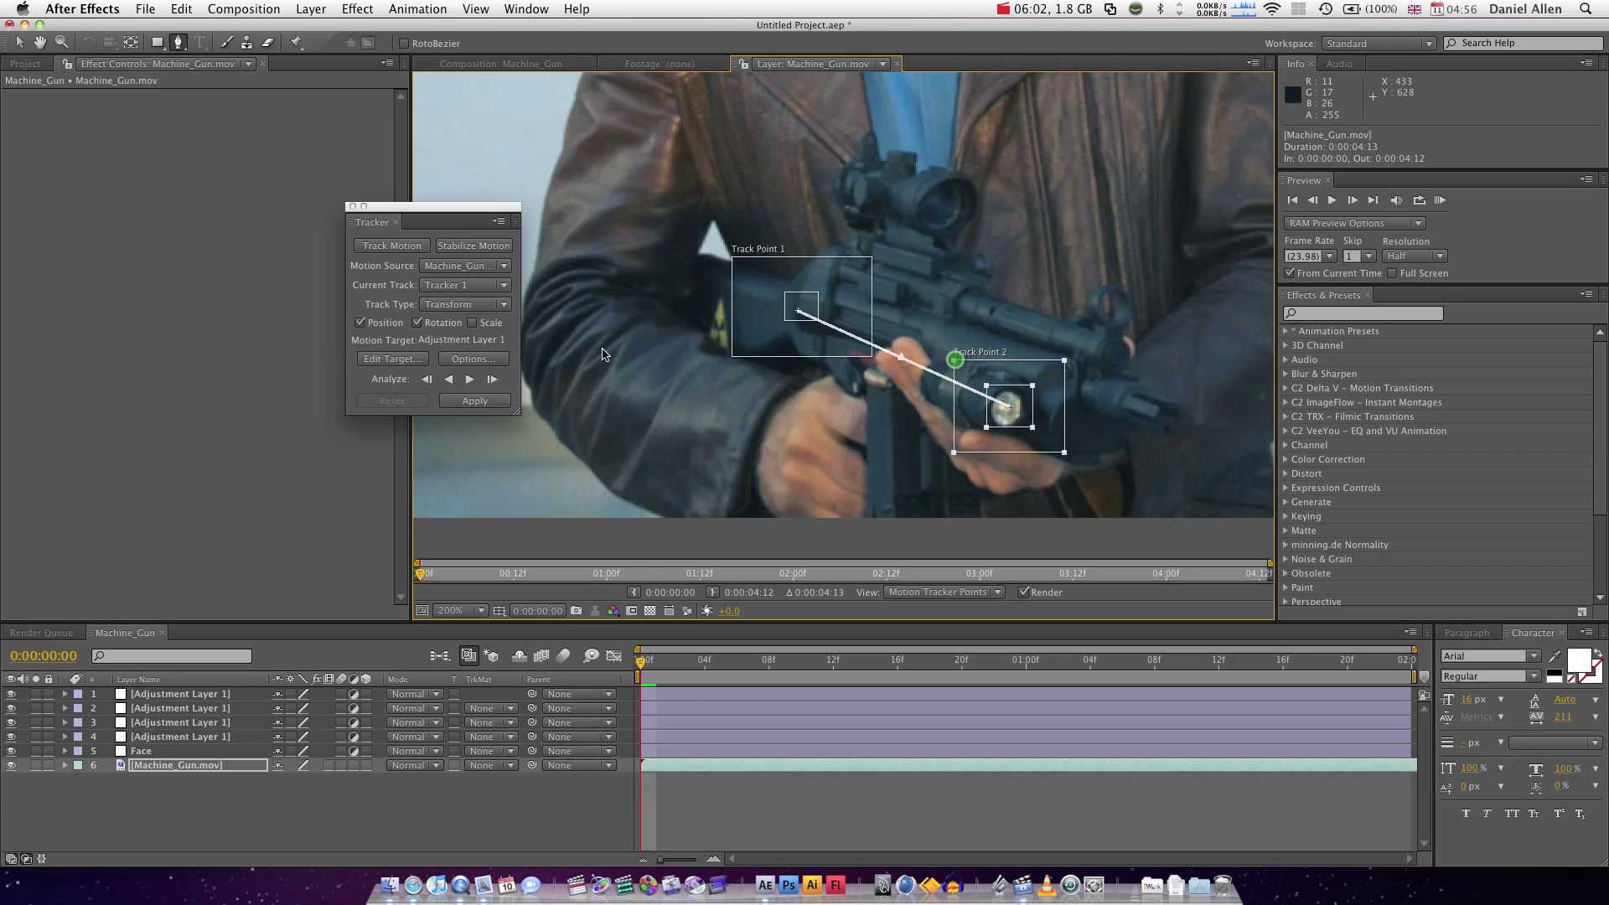
# Analyze both track points forward to 0:00:01:09, then scrub back and pan to review them.
pyautogui.click(468, 379)
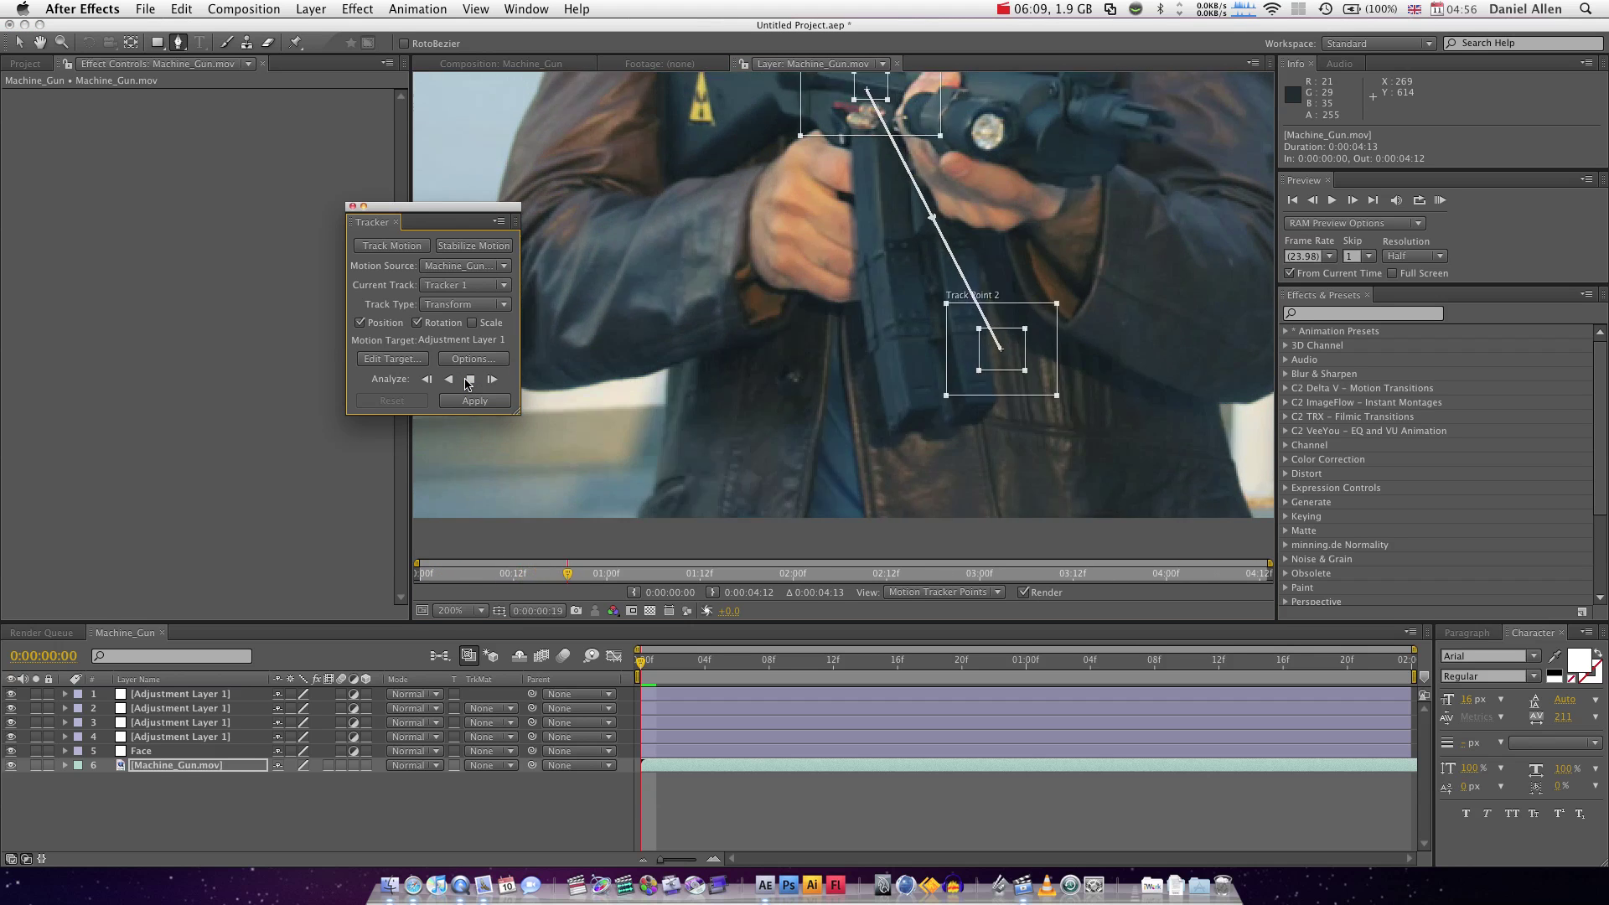
pyautogui.click(469, 380)
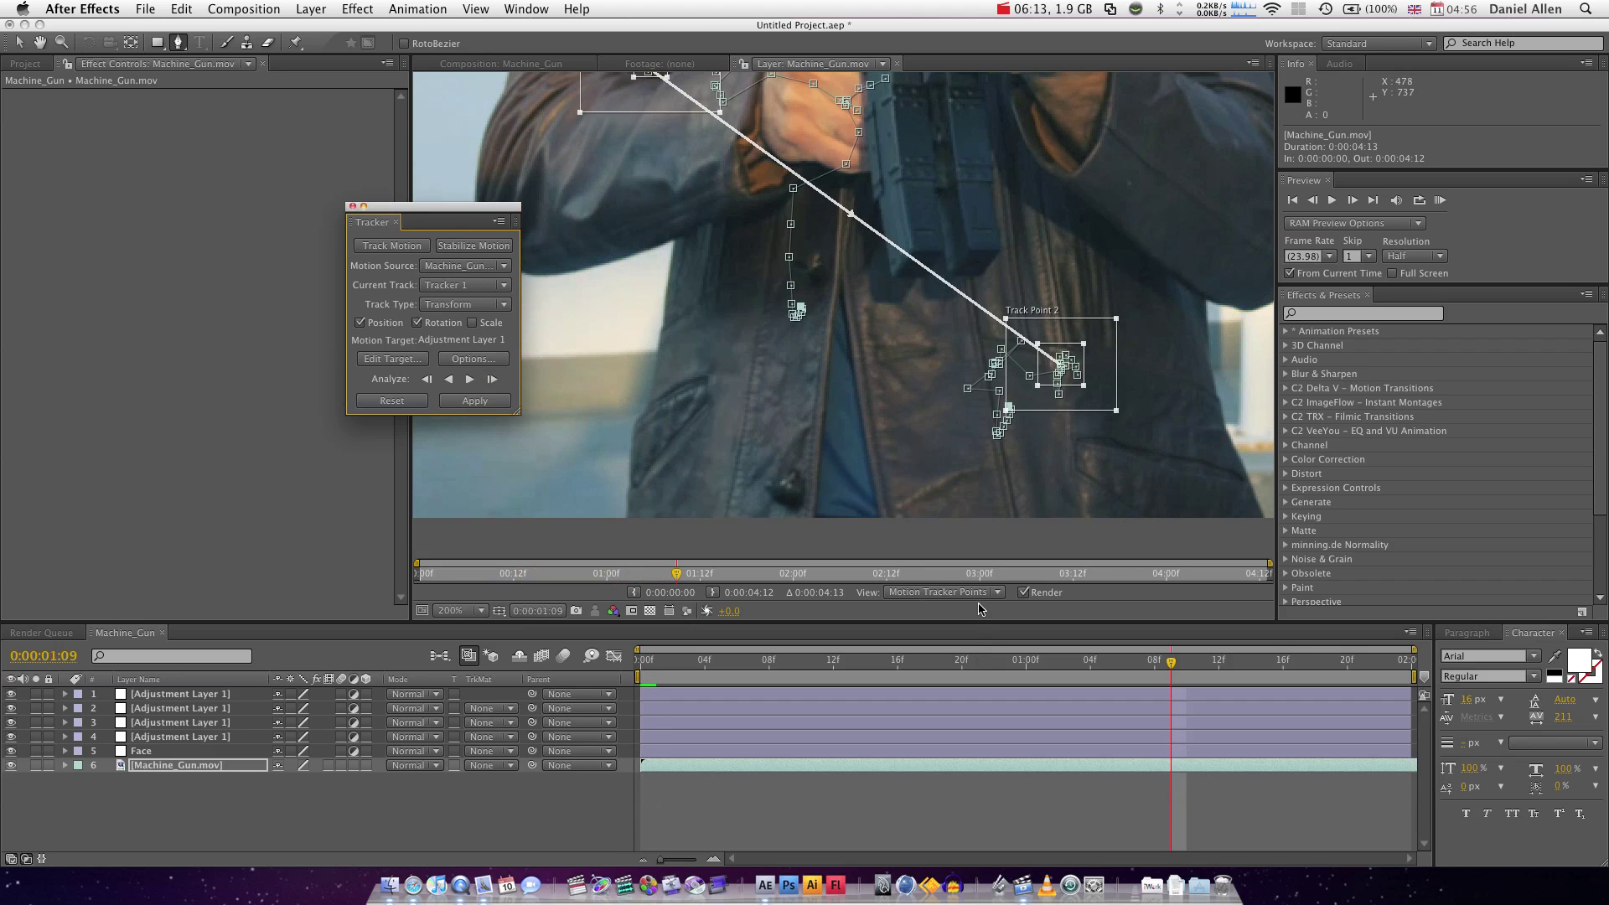
pyautogui.moveTo(737, 673); pyautogui.dragTo(1154, 675)
pyautogui.press('h')
pyautogui.moveTo(789, 411); pyautogui.dragTo(833, 705)
pyautogui.press('g')
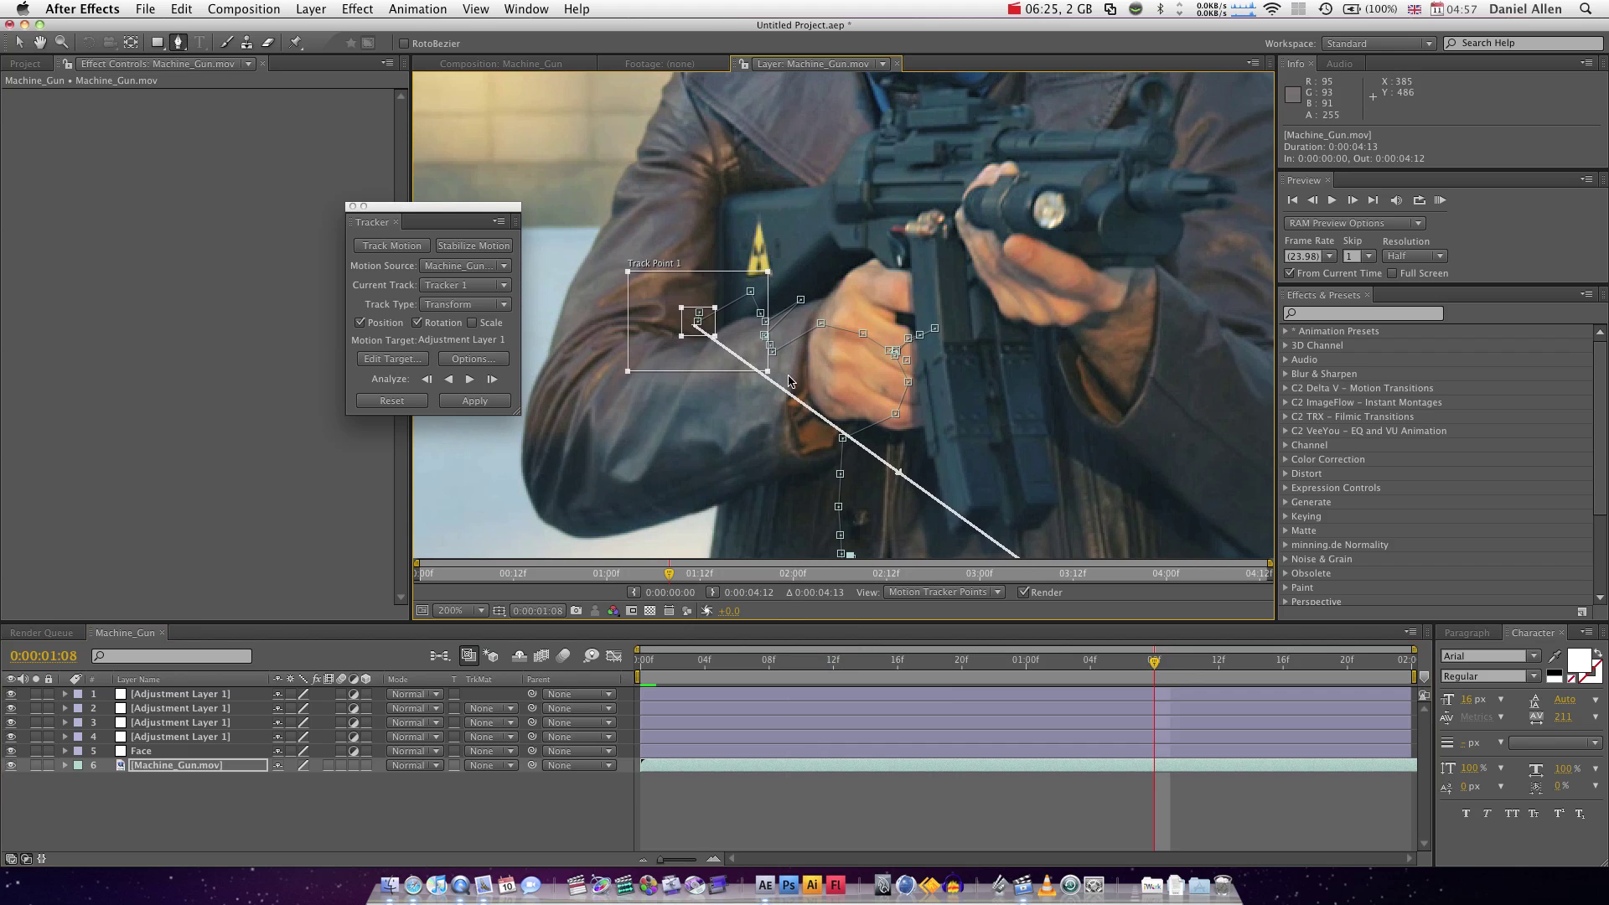
# At frame 0:00:00:05, move Track Point 1 onto the yellow sleeve patch and Track Point 2 below the light.
pyautogui.click(722, 659)
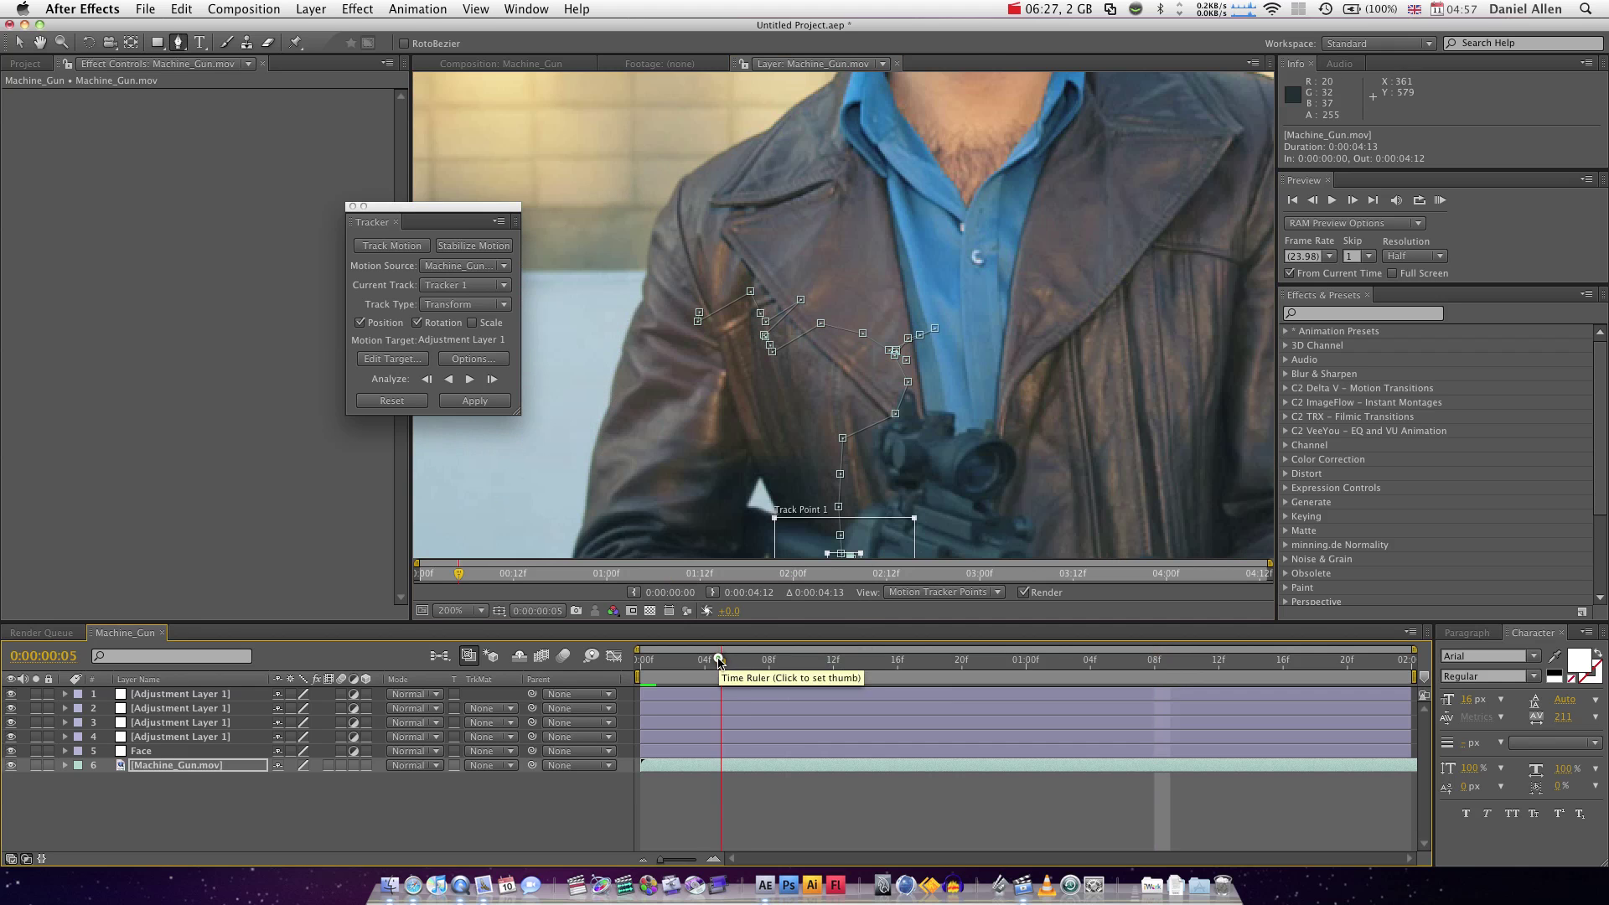
pyautogui.press('h')
pyautogui.moveTo(663, 276); pyautogui.dragTo(655, 73)
pyautogui.press('g')
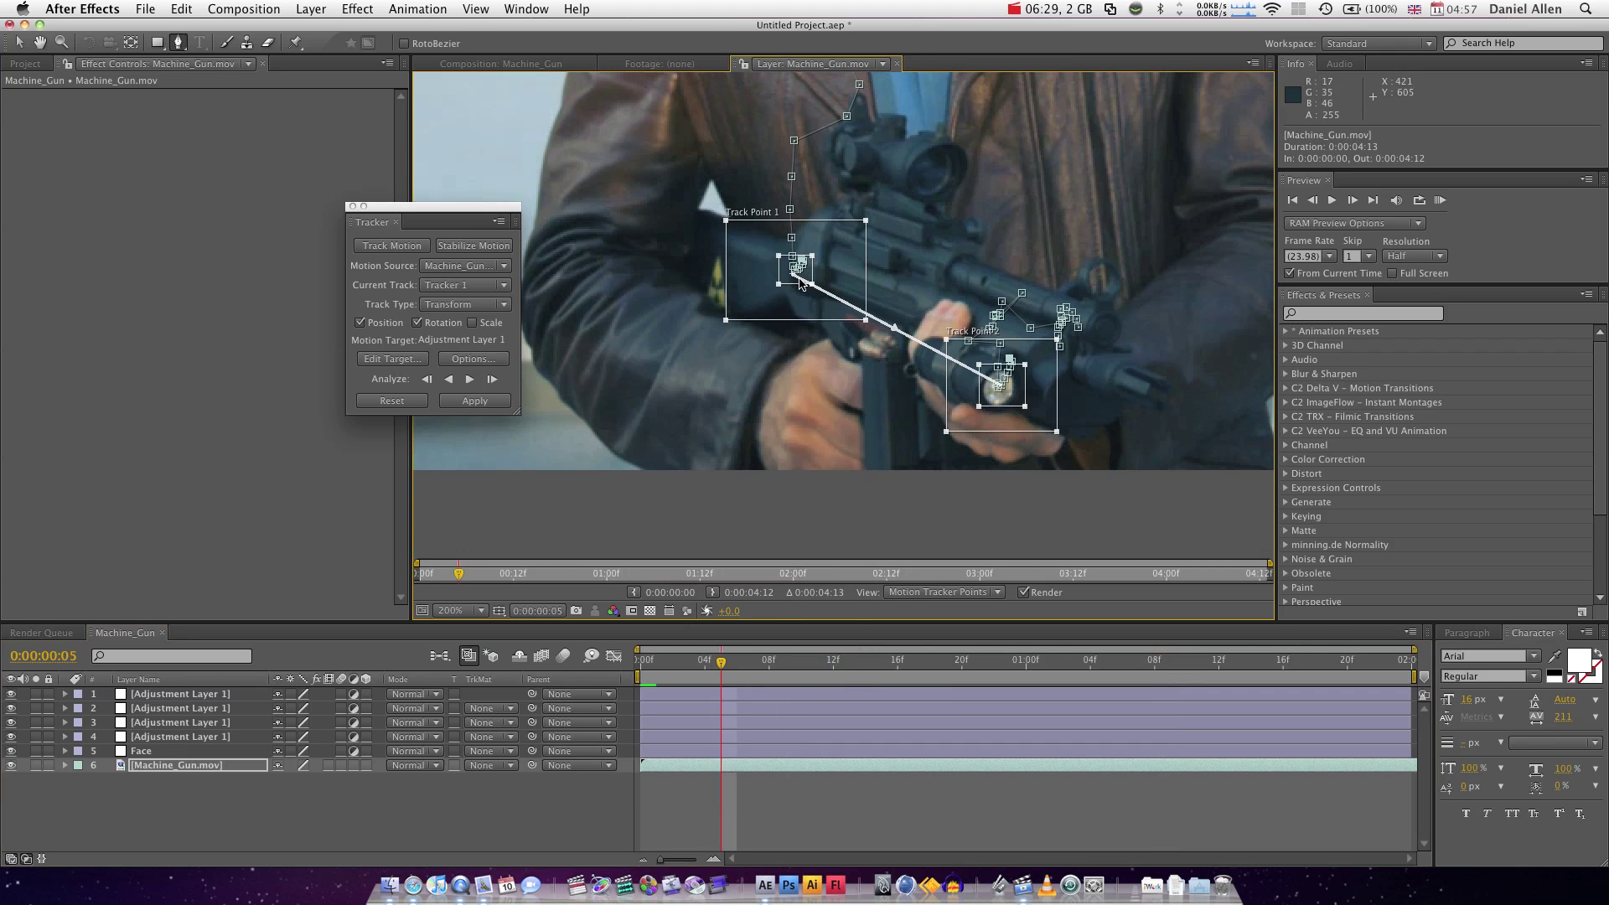
pyautogui.moveTo(813, 272); pyautogui.dragTo(729, 276)
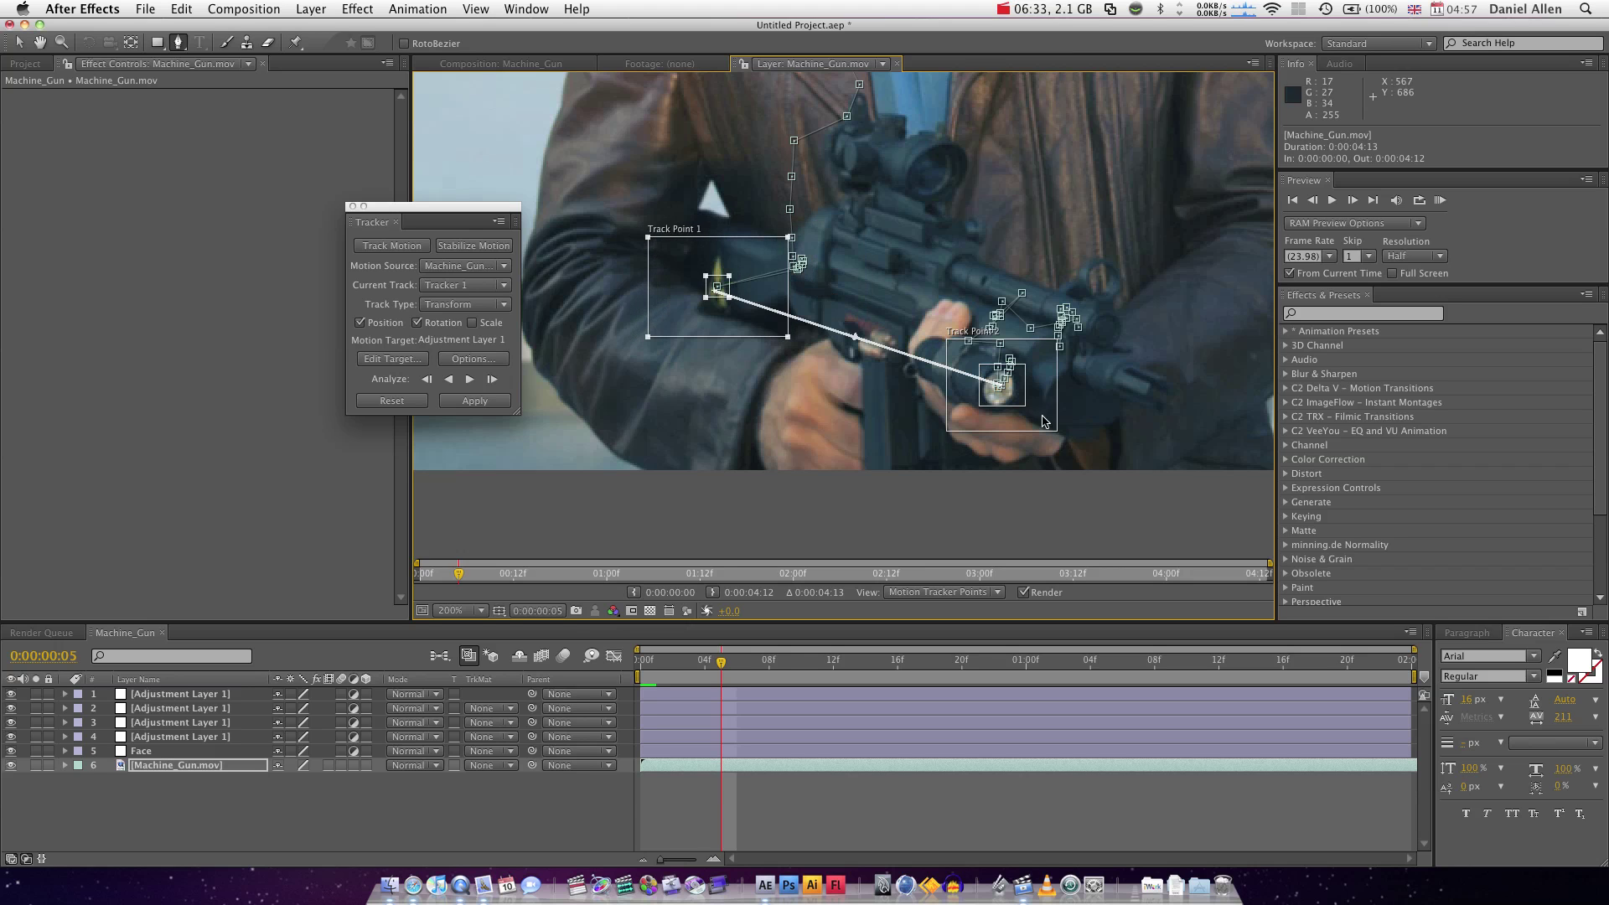
pyautogui.click(1013, 382)
pyautogui.moveTo(1025, 366); pyautogui.dragTo(930, 241)
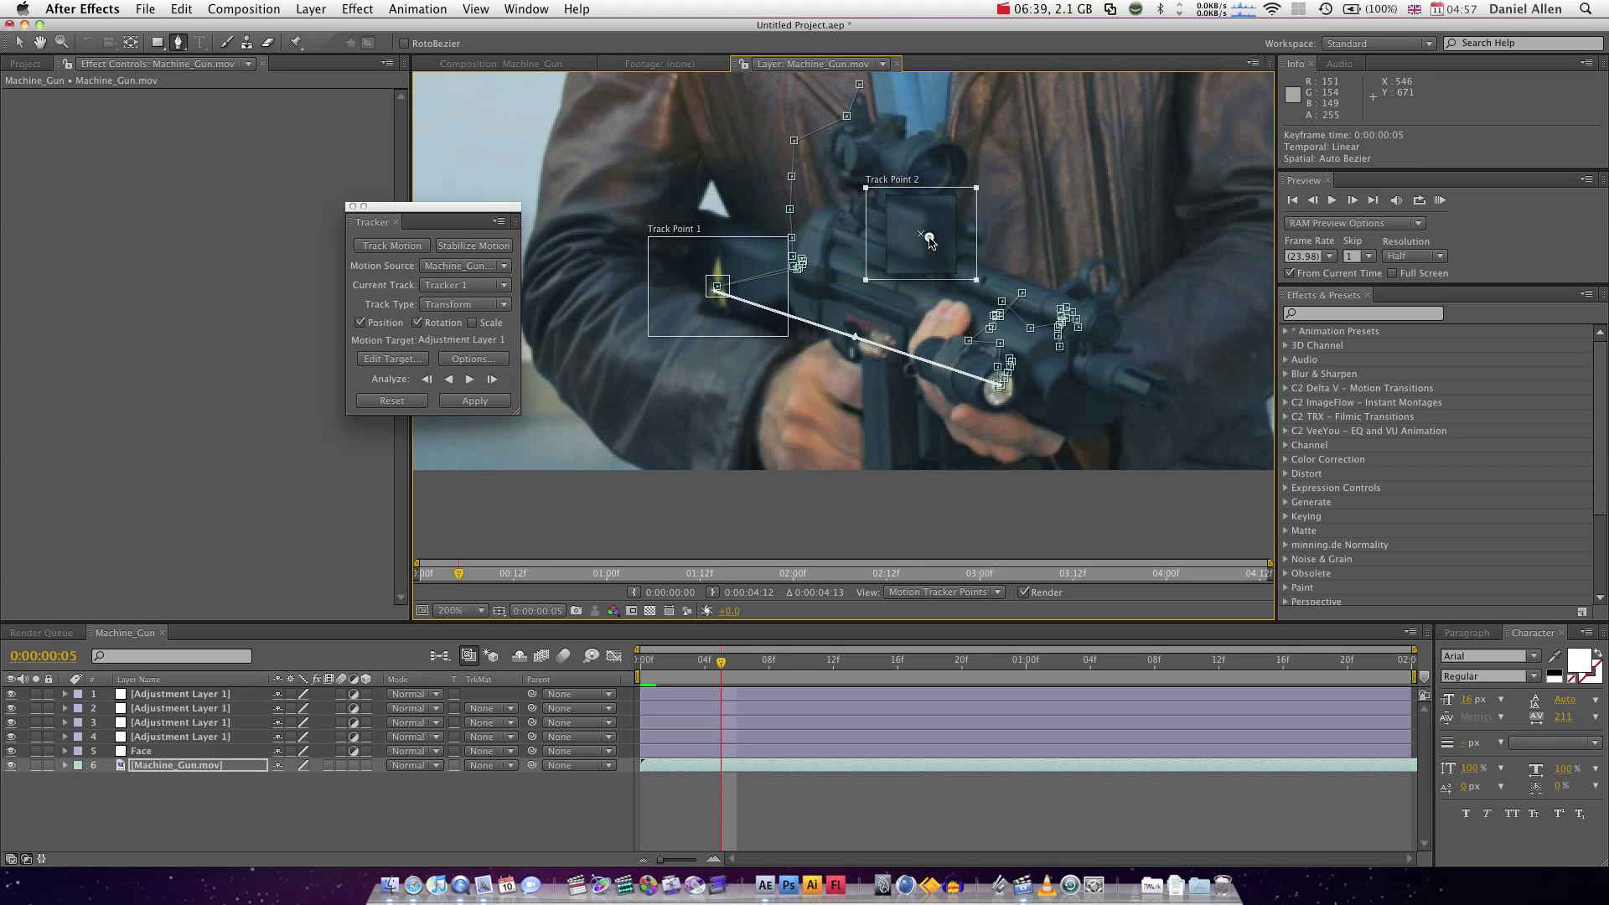
pyautogui.moveTo(929, 240); pyautogui.dragTo(1061, 439)
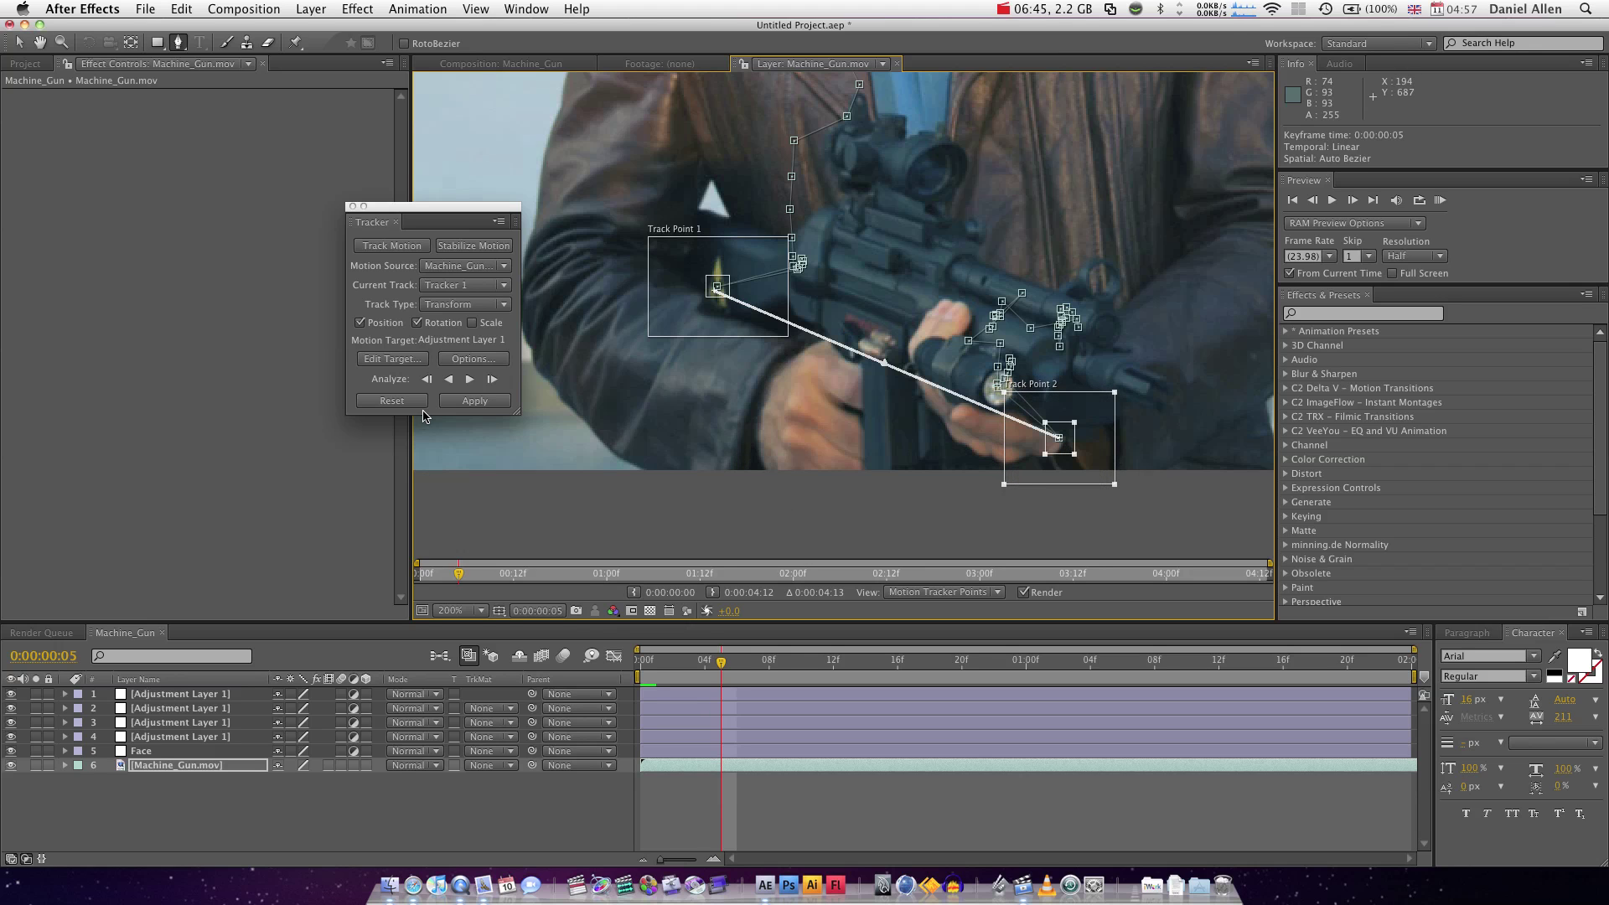
# On the clip's first frame, reposition Track Point 2 and move Track Point 1 onto the jacket.
pyautogui.moveTo(674, 673); pyautogui.dragTo(643, 671)
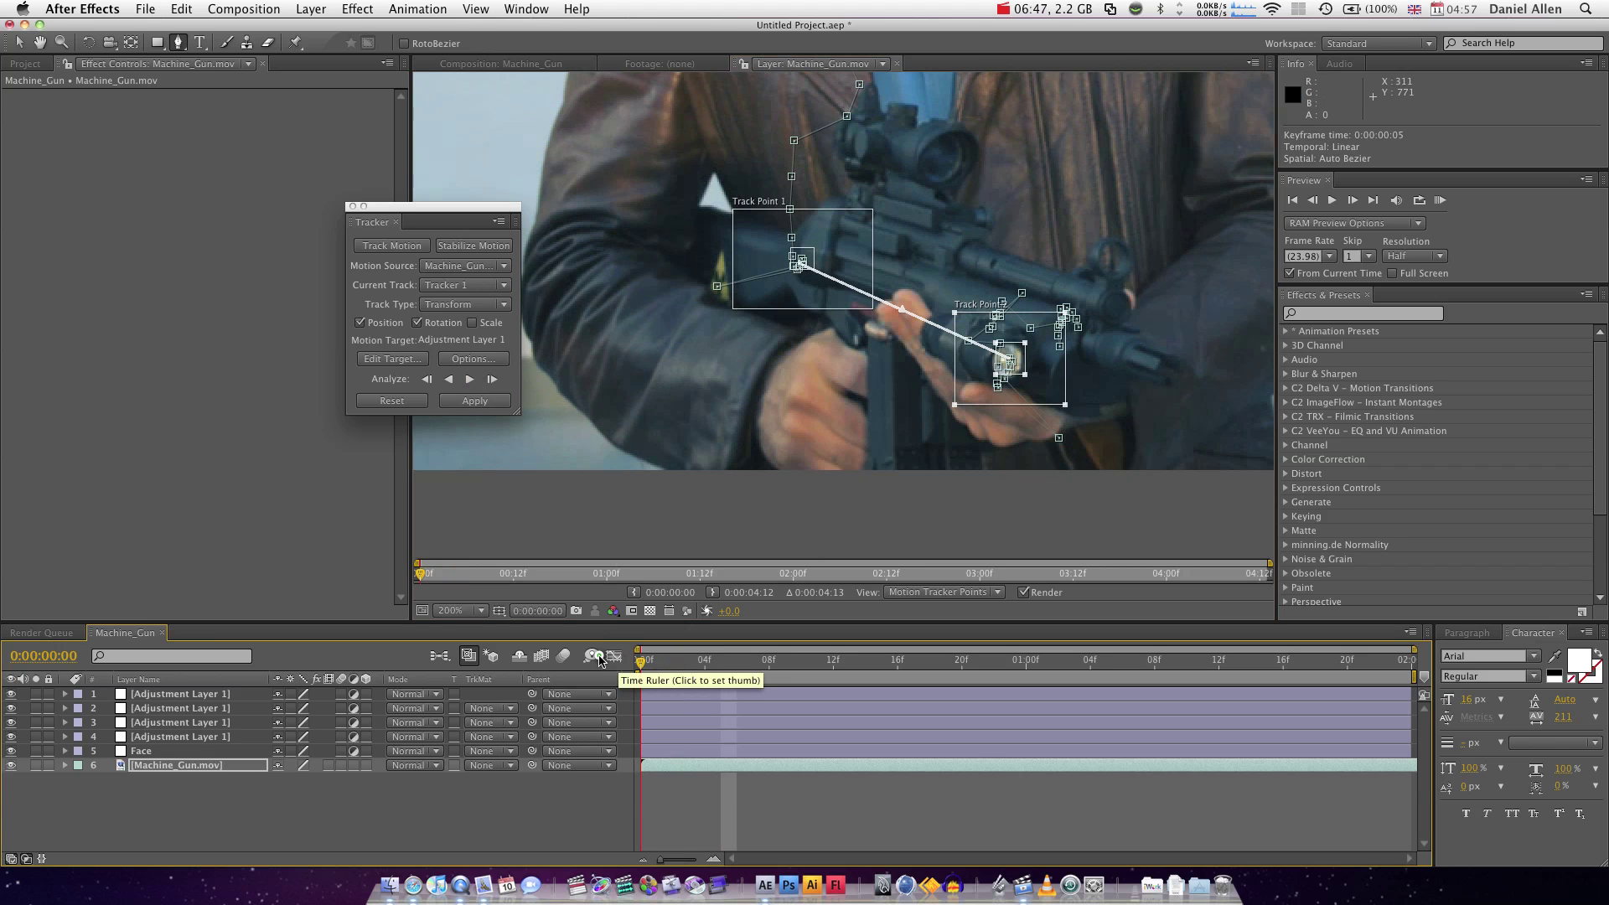
pyautogui.moveTo(1021, 358); pyautogui.dragTo(1063, 417)
pyautogui.moveTo(813, 266); pyautogui.dragTo(729, 283)
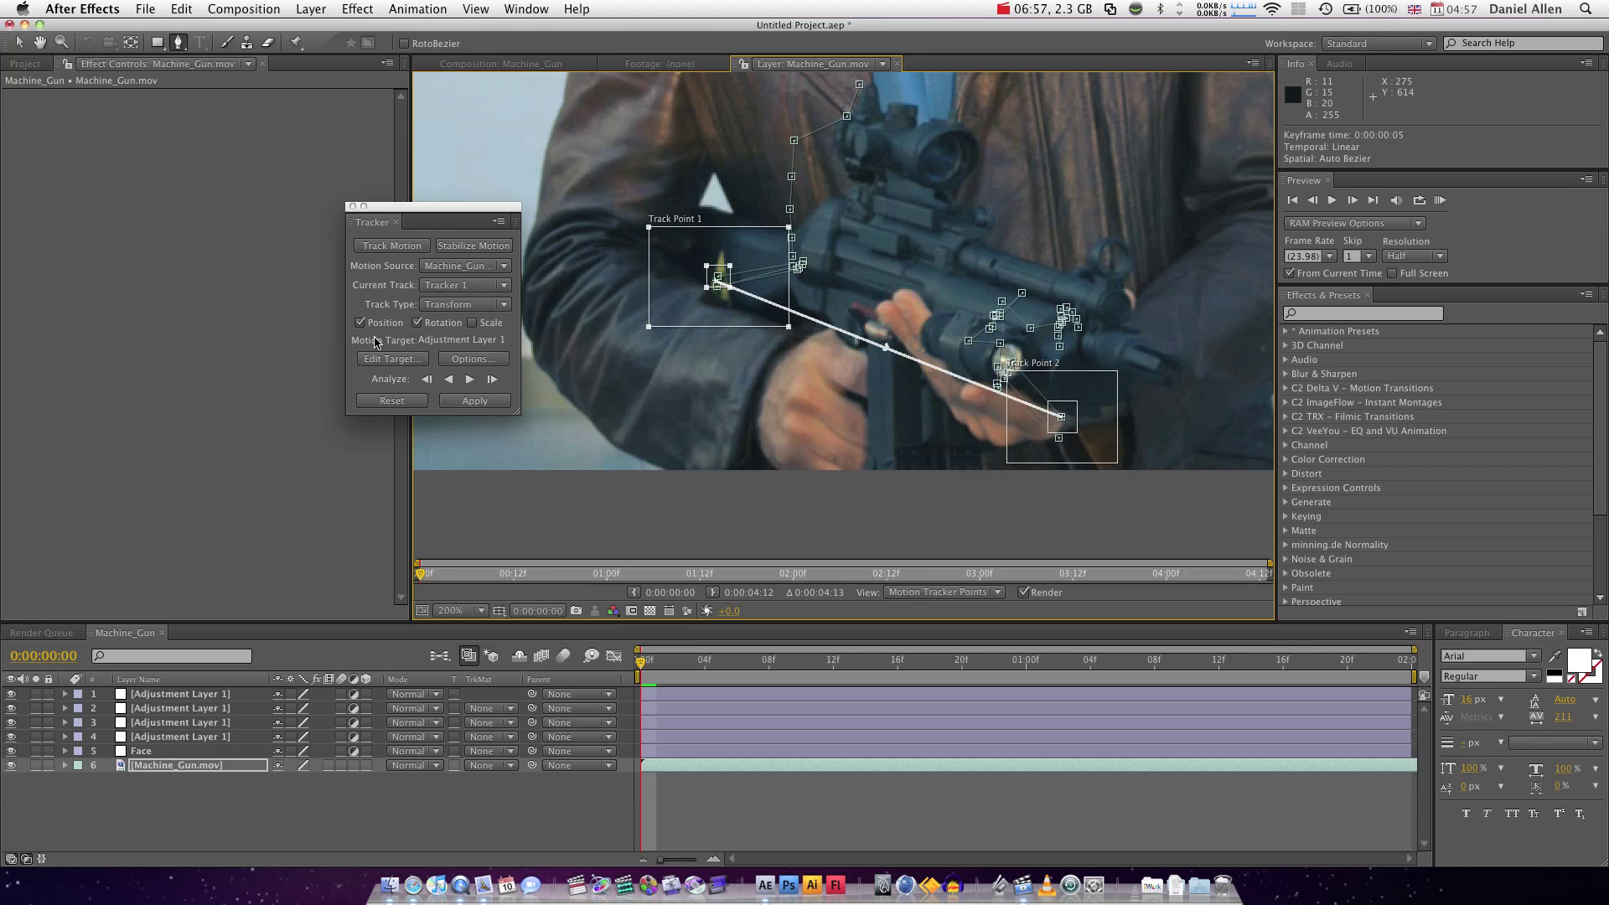
# Analyze the track points forward to 0:00:01:14 and close the Tracker.
pyautogui.click(470, 380)
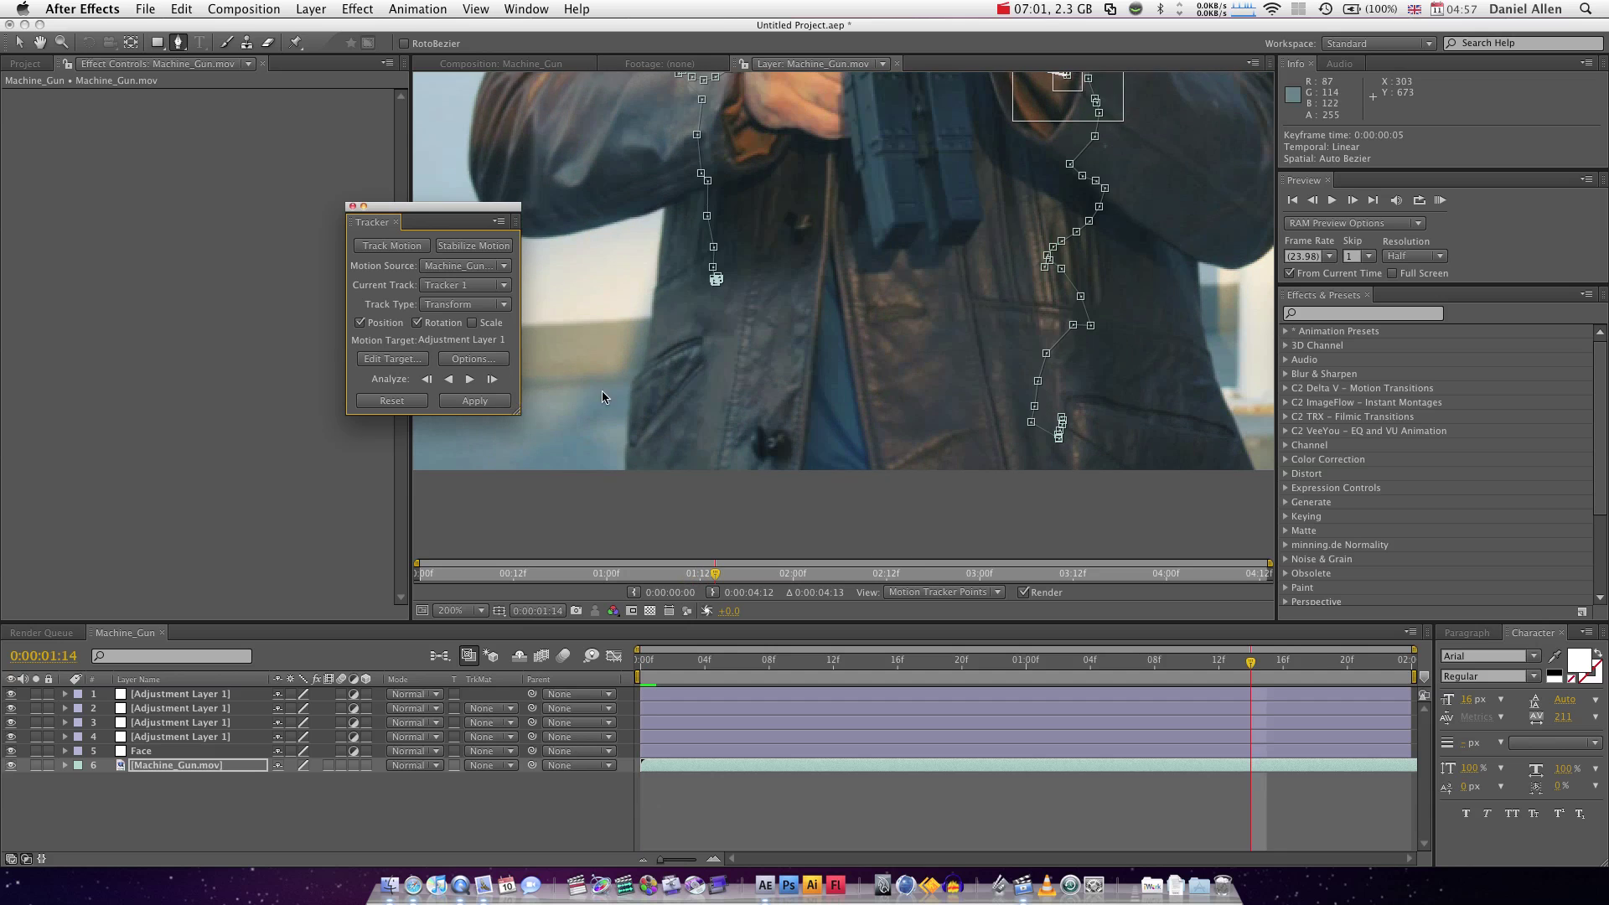
pyautogui.scroll(-6, 547, 382)
pyautogui.scroll(7, 528, 387)
pyautogui.scroll(-7, 528, 387)
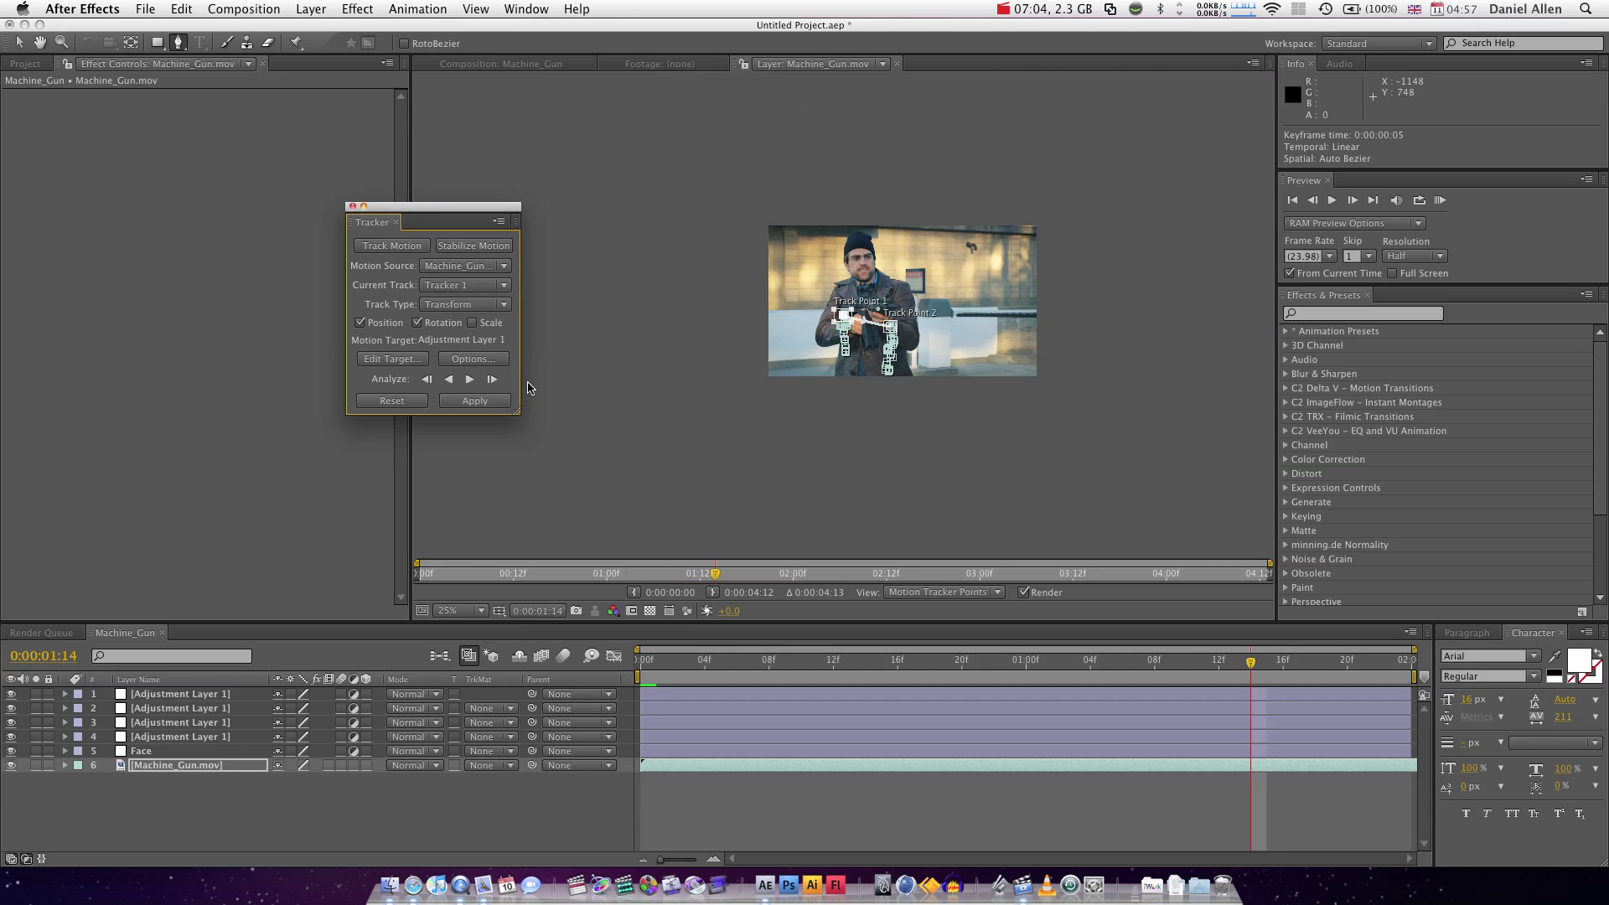
pyautogui.click(353, 208)
pyautogui.scroll(1, 913, 334)
pyautogui.scroll(-1, 914, 333)
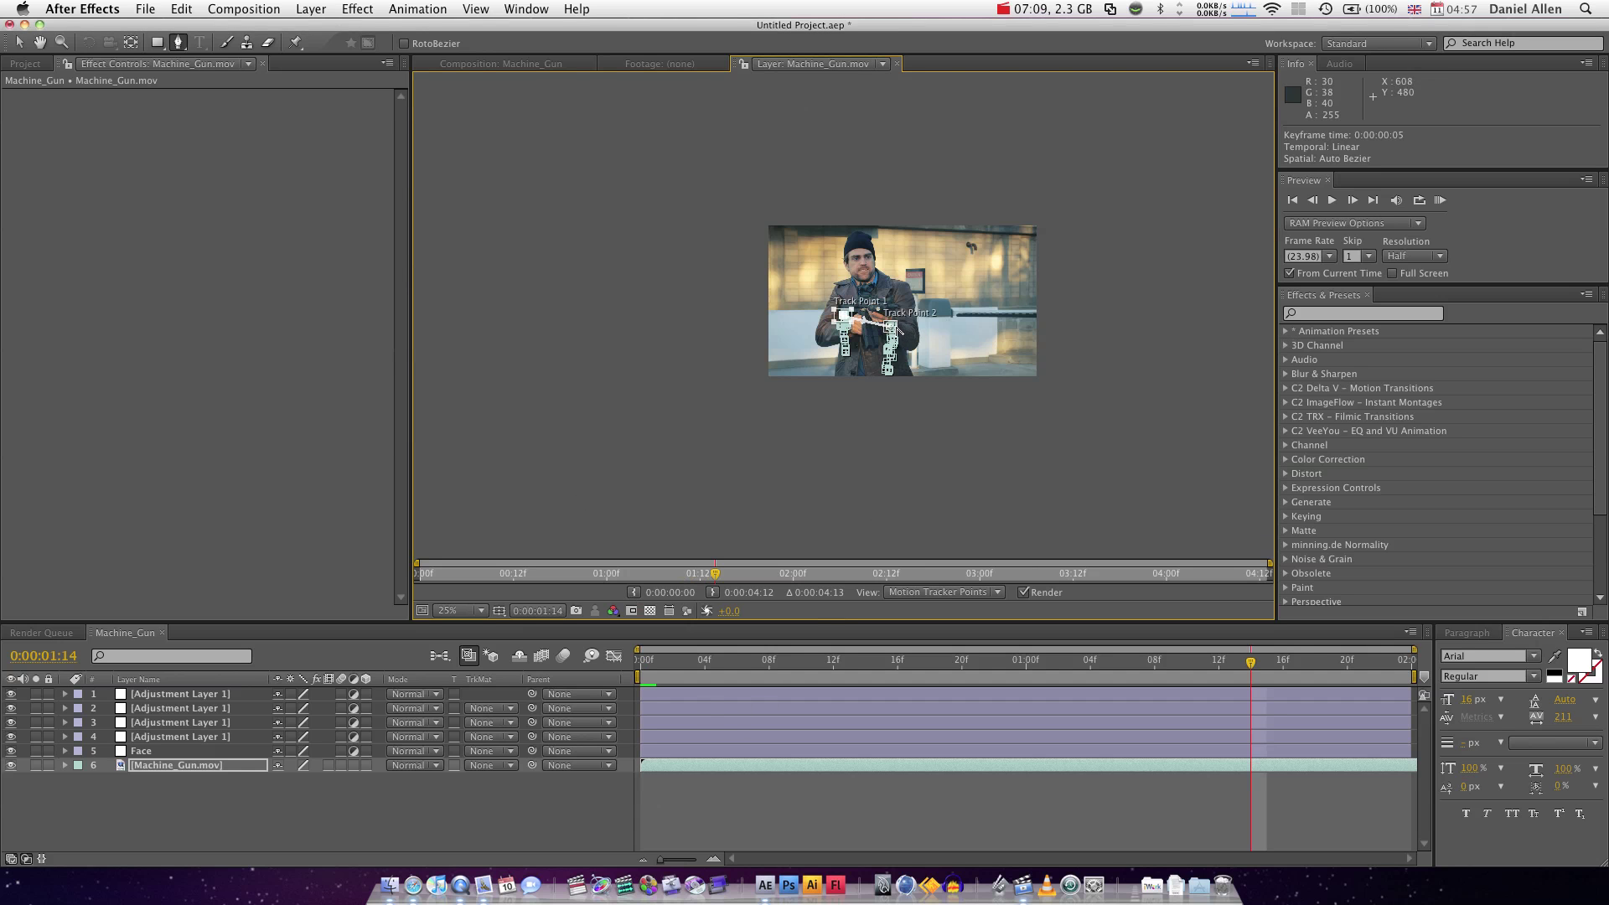
pyautogui.scroll(2, 897, 332)
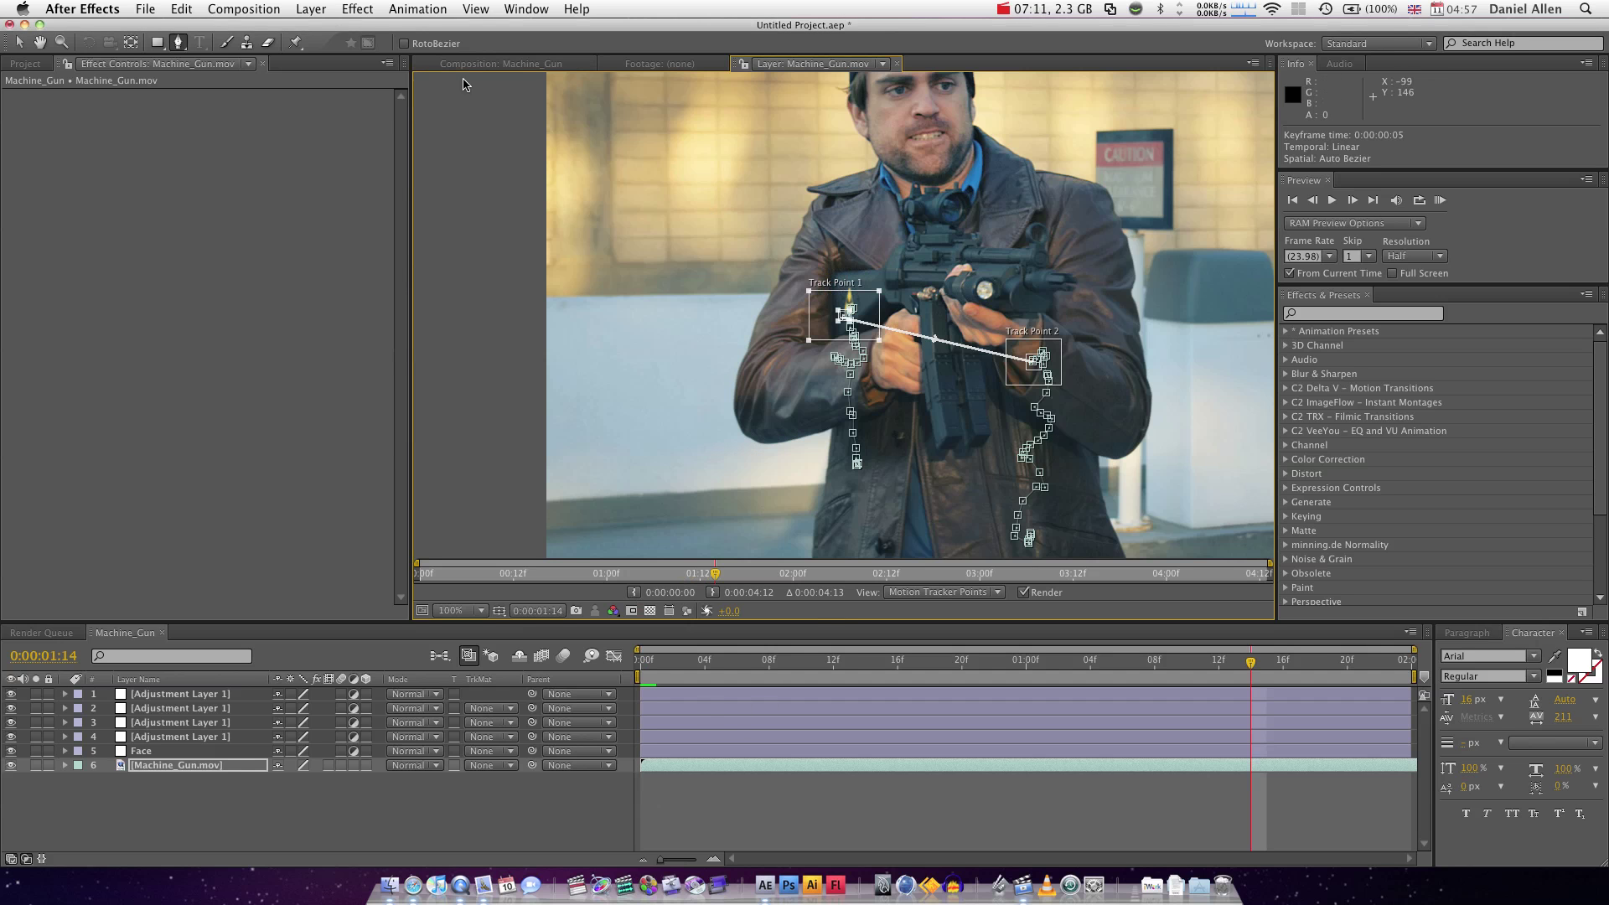
# Show the Machine_Gun composition at 50% zoom with the playhead at the first frame.
pyautogui.click(487, 64)
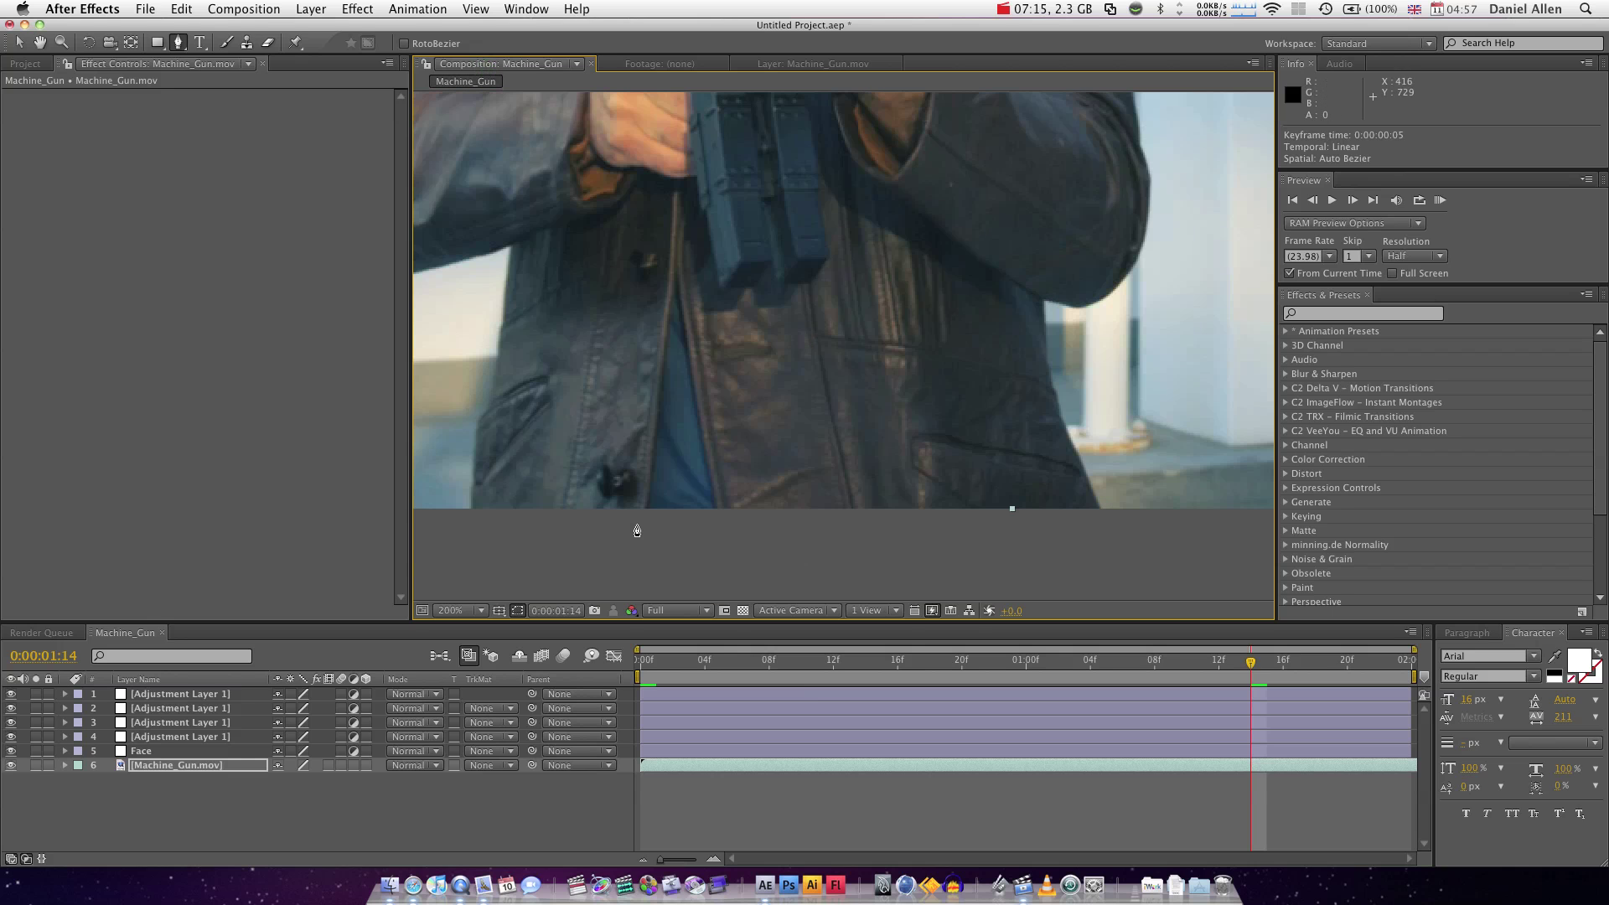
pyautogui.press(',')
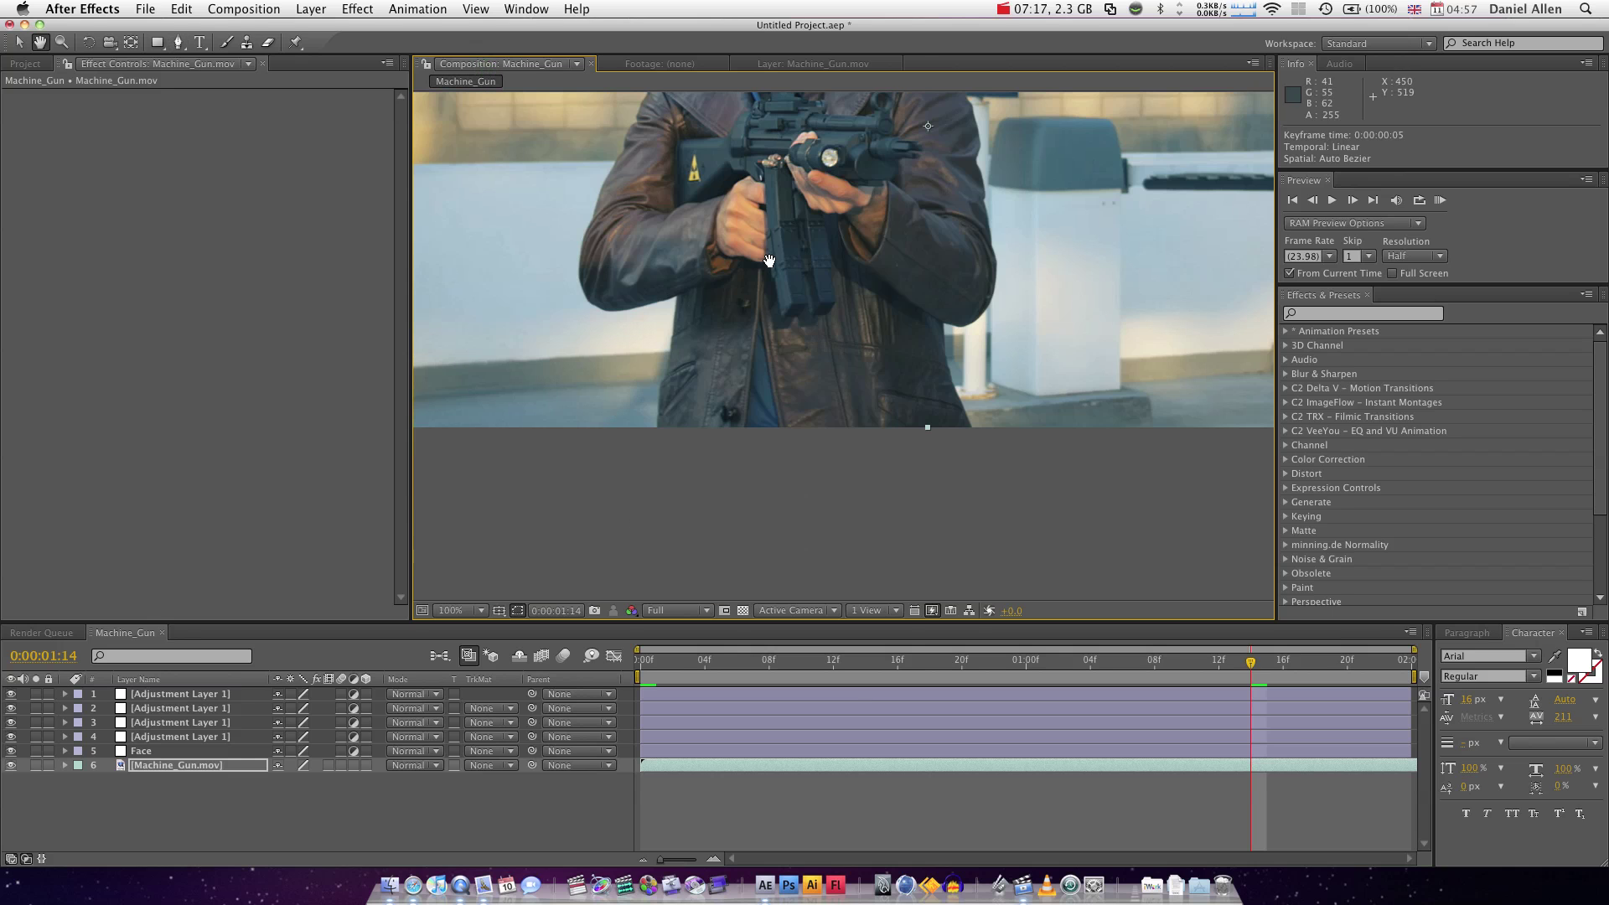
pyautogui.moveTo(637, 526); pyautogui.dragTo(710, 759)
pyautogui.moveTo(837, 488); pyautogui.dragTo(828, 481)
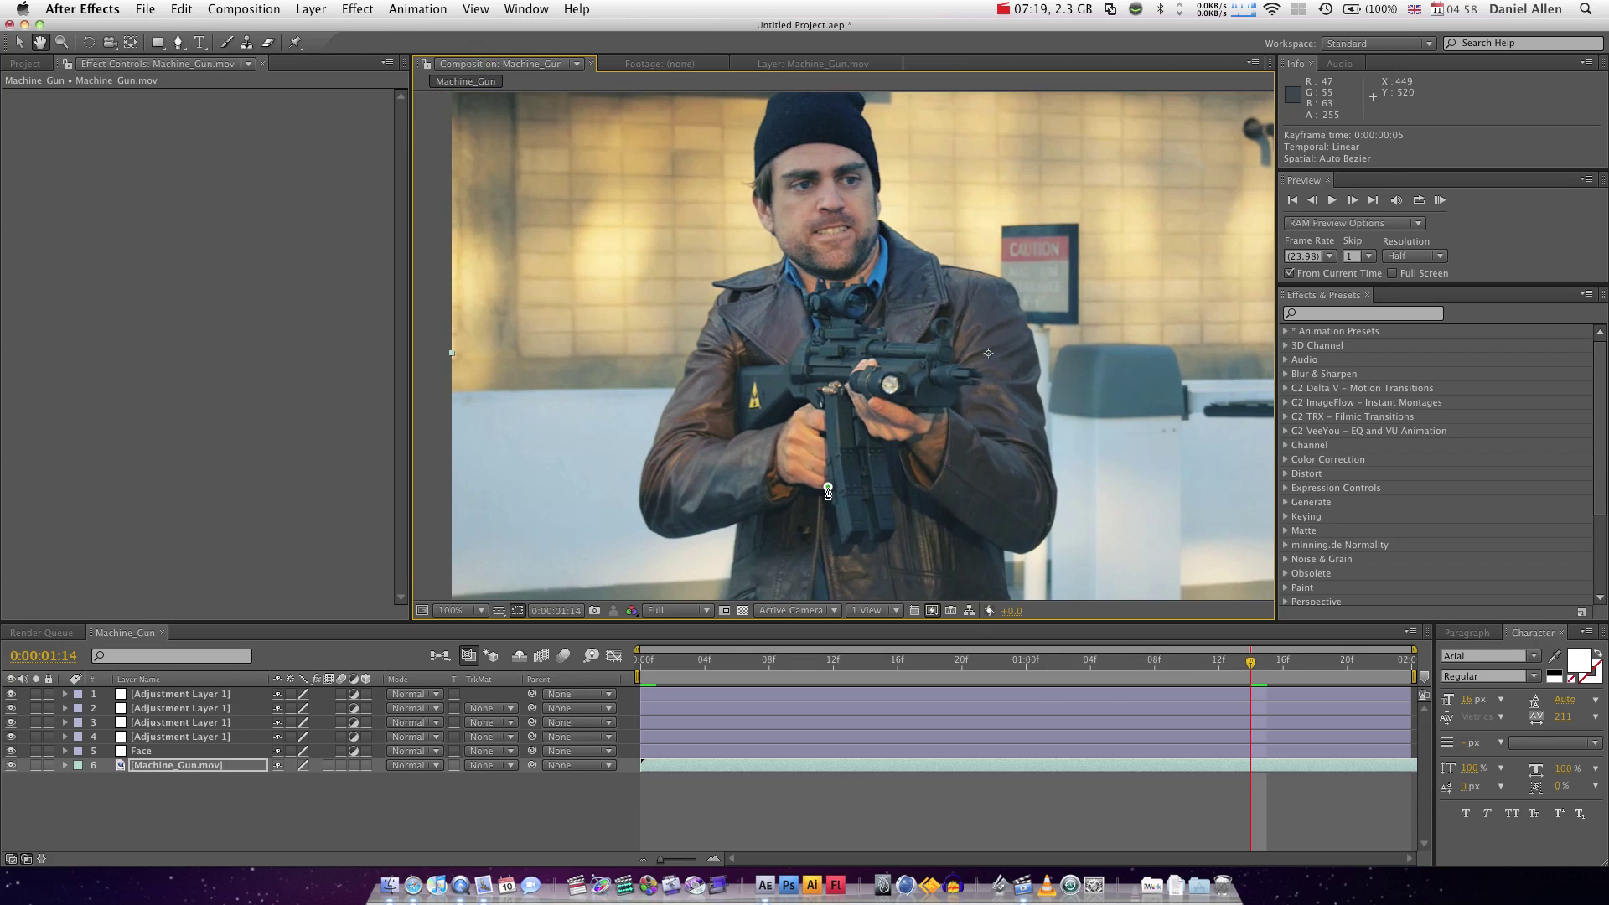
pyautogui.press('g')
pyautogui.press(',')
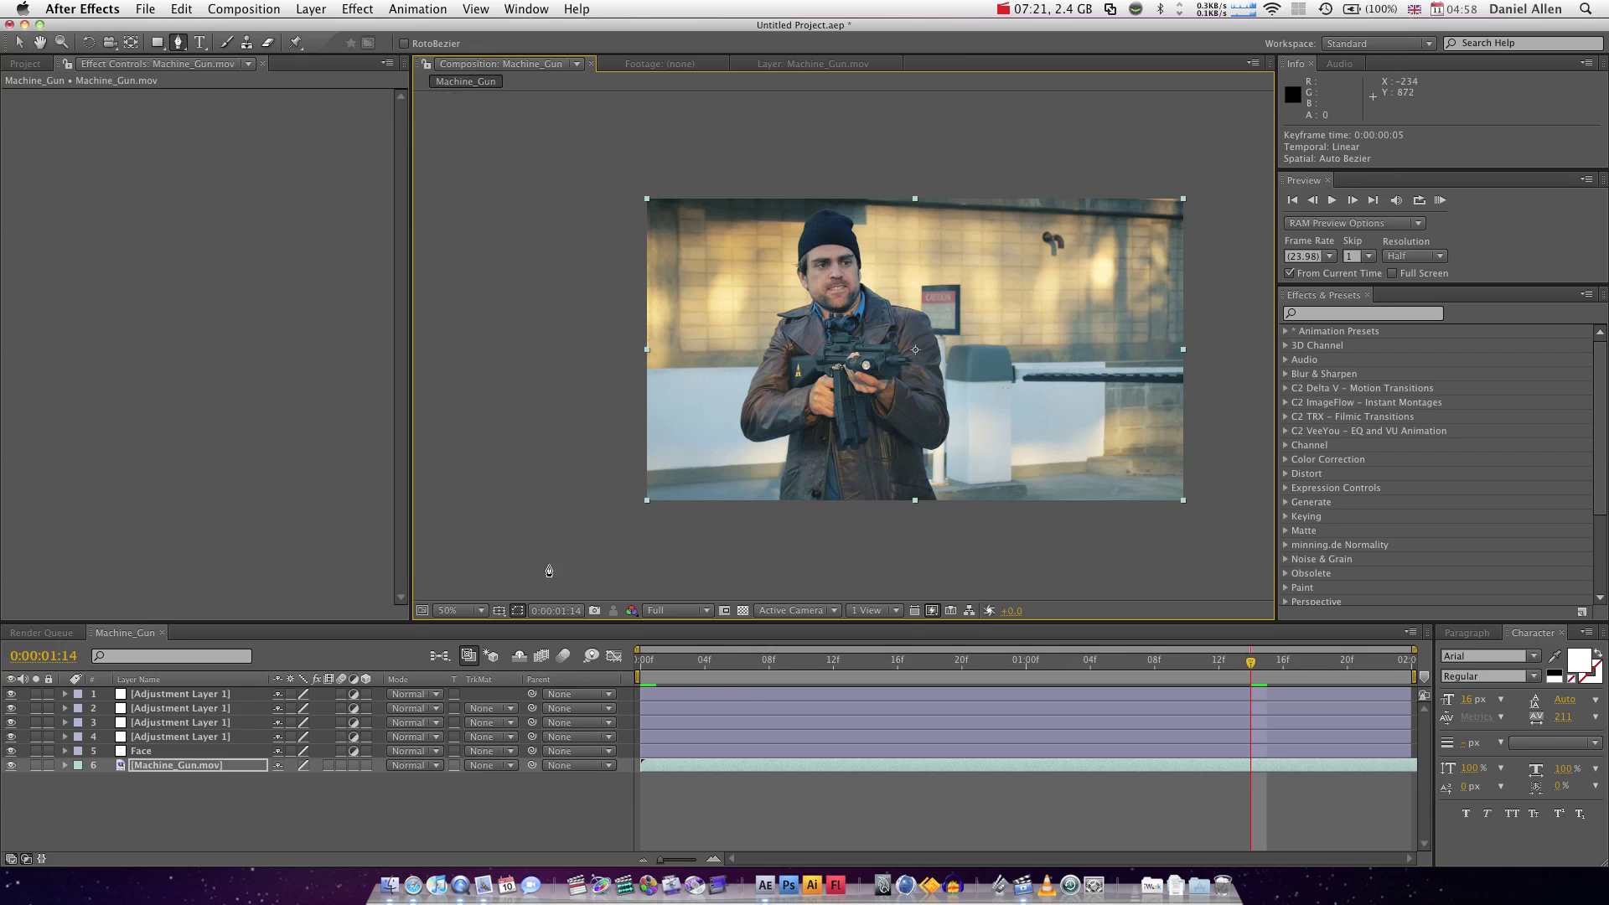
pyautogui.moveTo(675, 661); pyautogui.dragTo(624, 664)
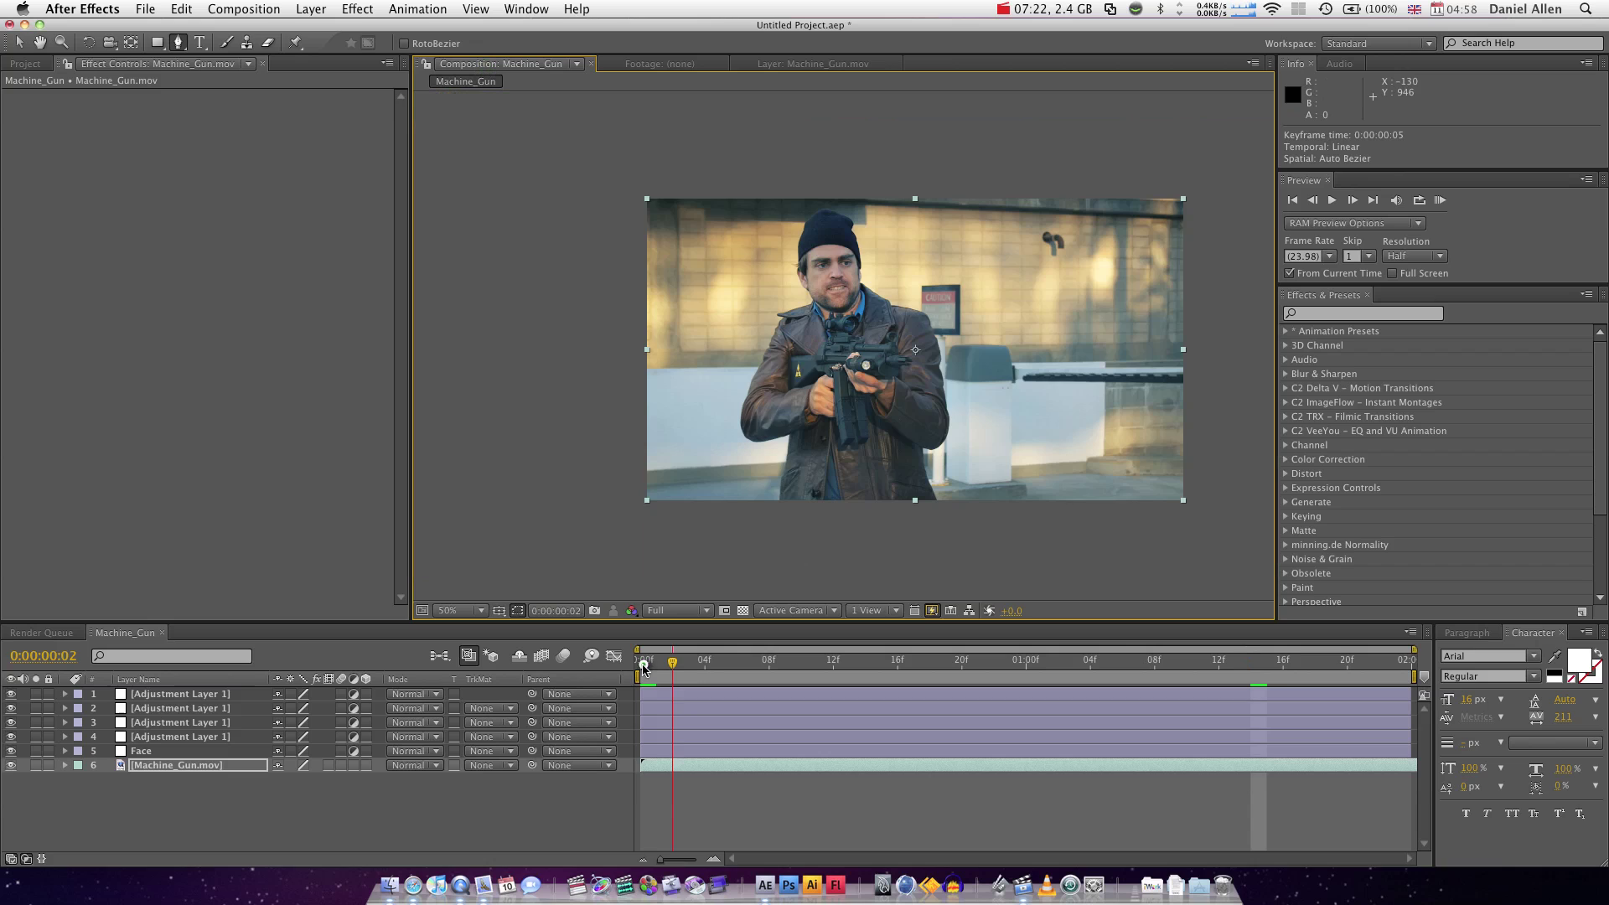
# Rename the gun-mask adjustment layer to 'gun'.
pyautogui.click(175, 737)
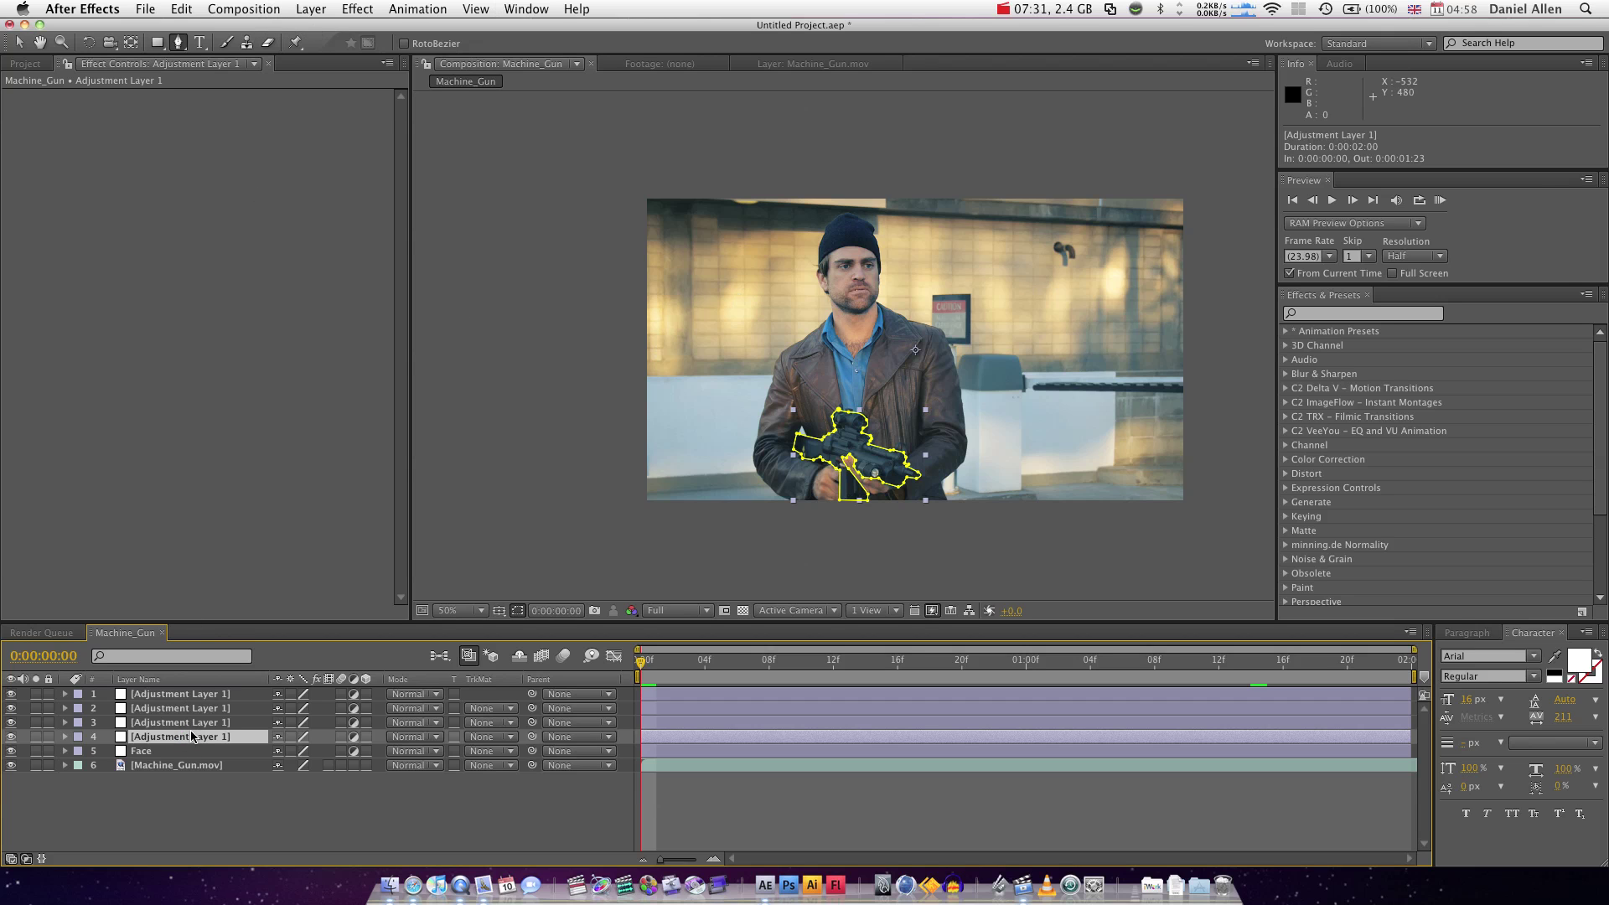
pyautogui.press('Return')
pyautogui.write('gun')
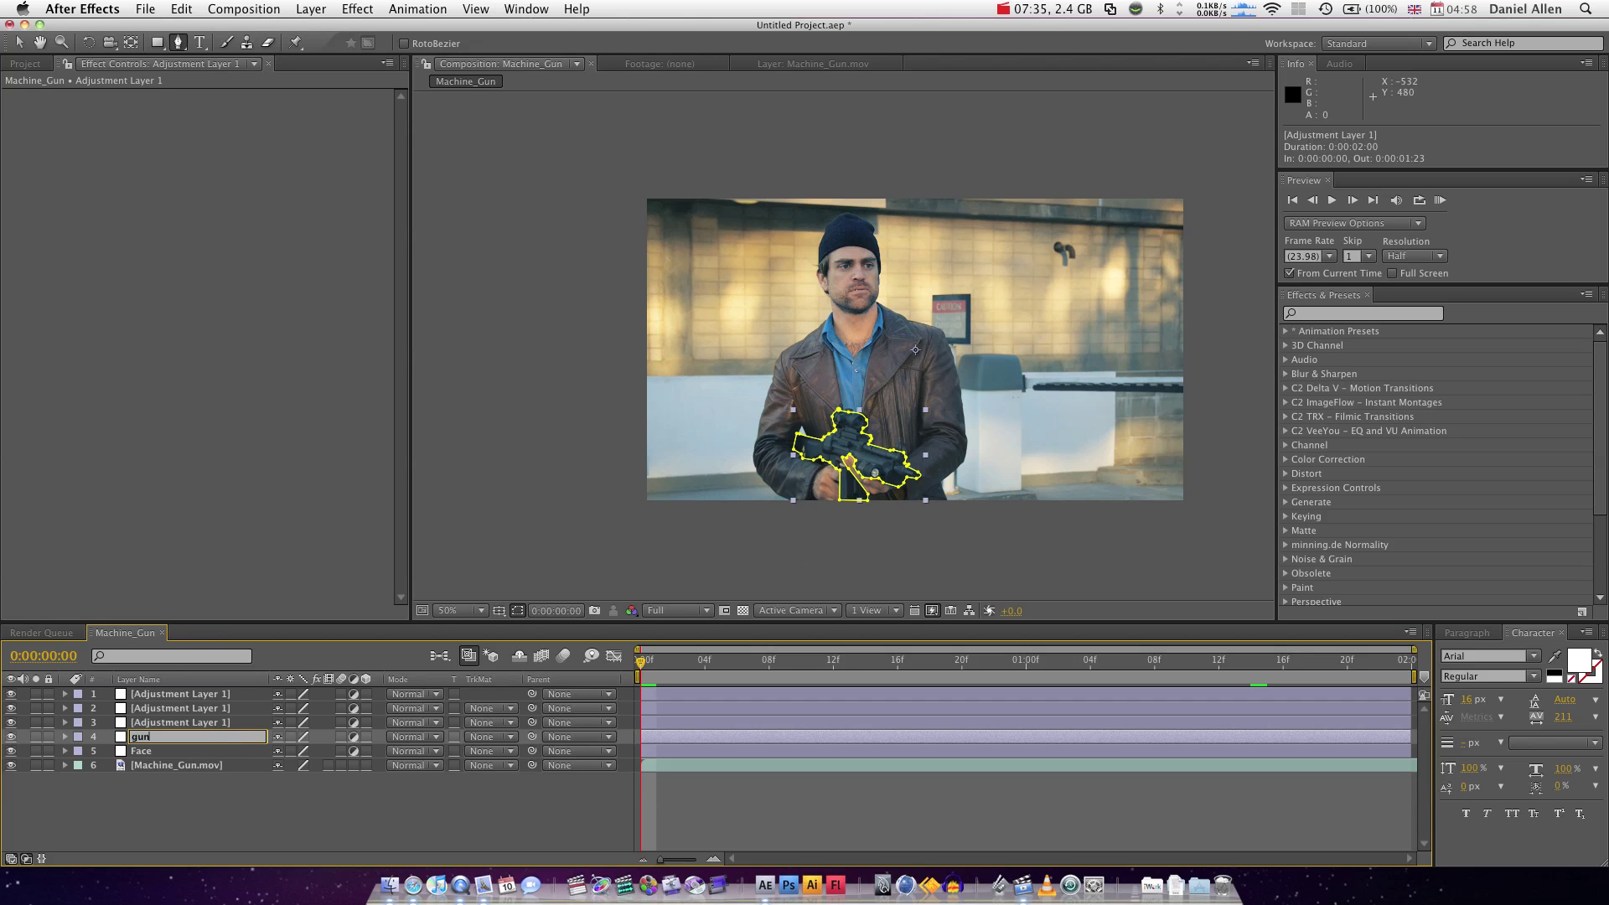
pyautogui.press('Return')
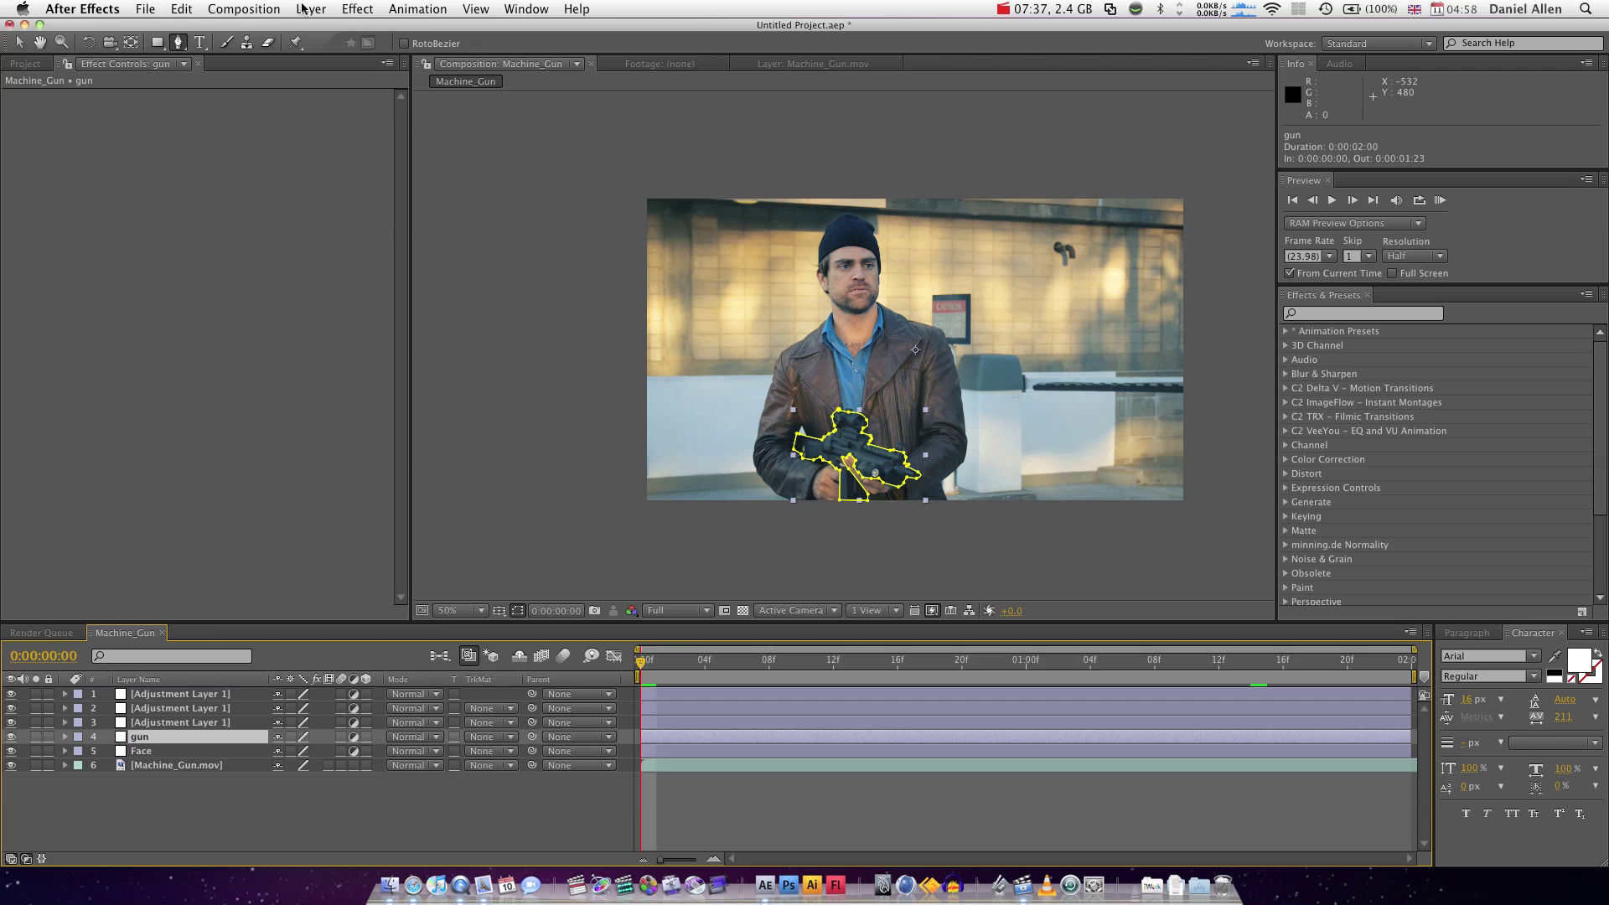
# Add a Levels effect to the gun layer and lower Input White to brighten it.
pyautogui.click(243, 10)
pyautogui.moveTo(357, 8)
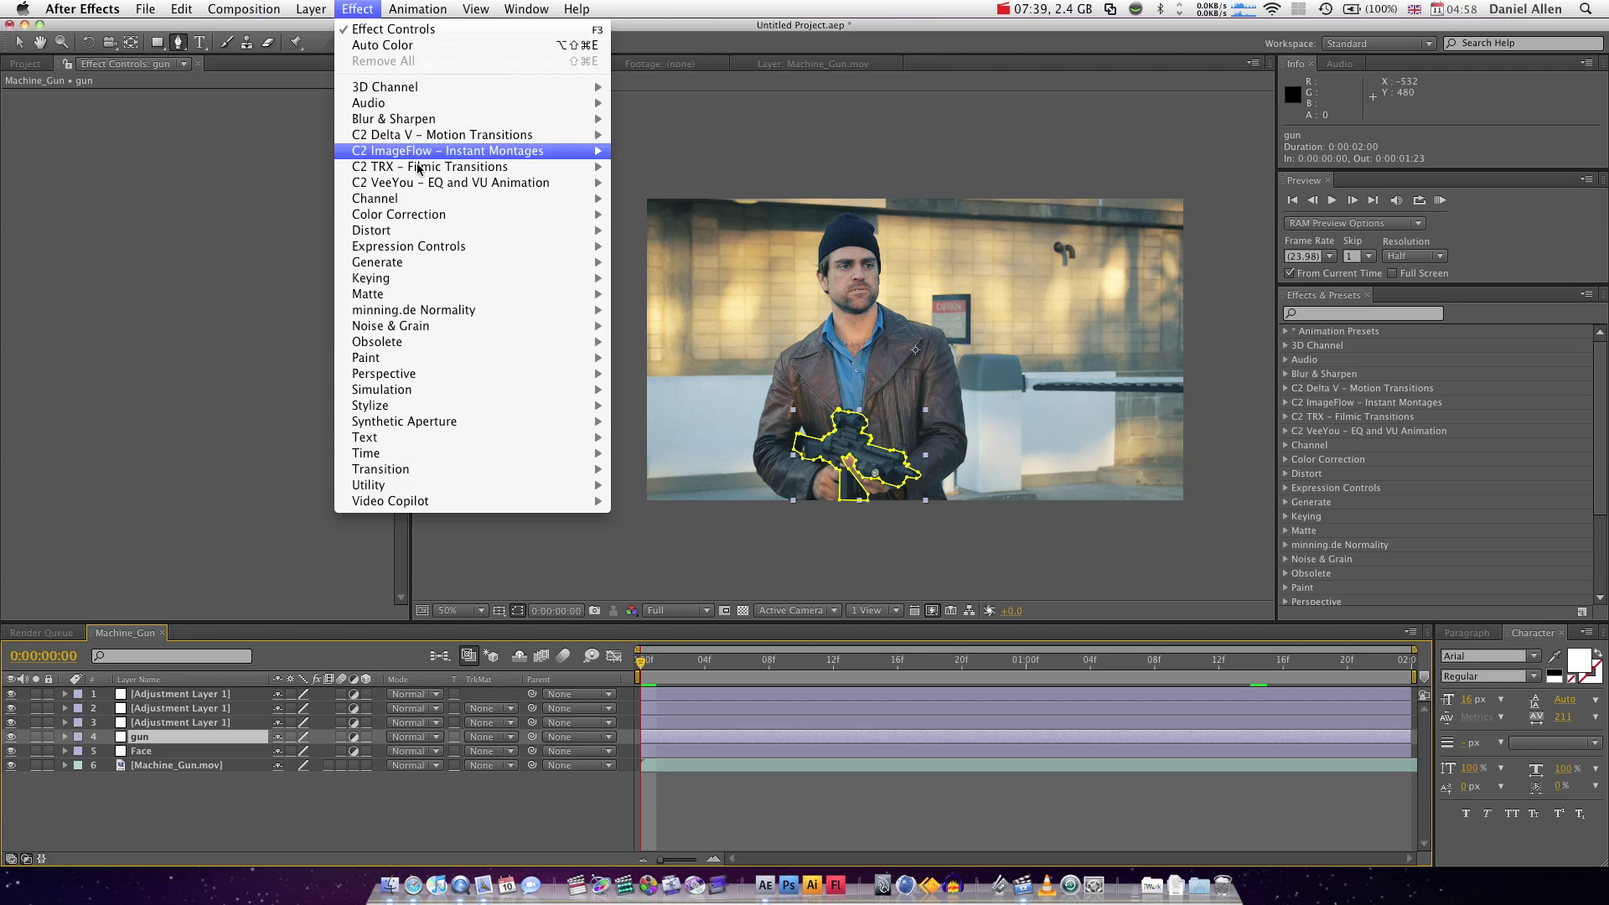
pyautogui.moveTo(501, 218)
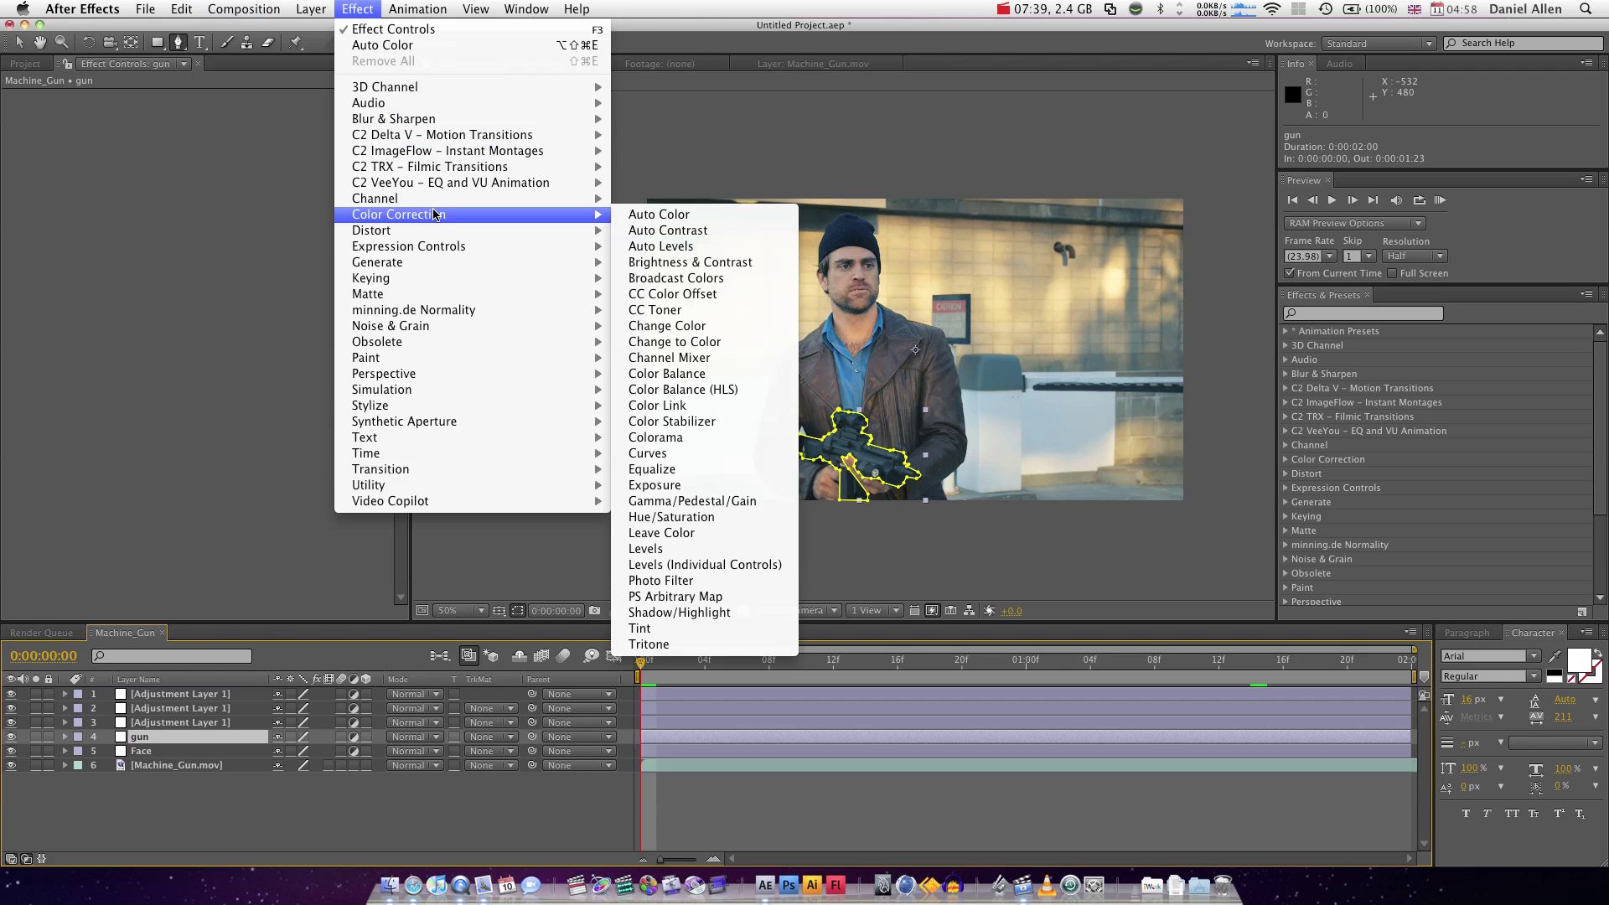
pyautogui.click(677, 550)
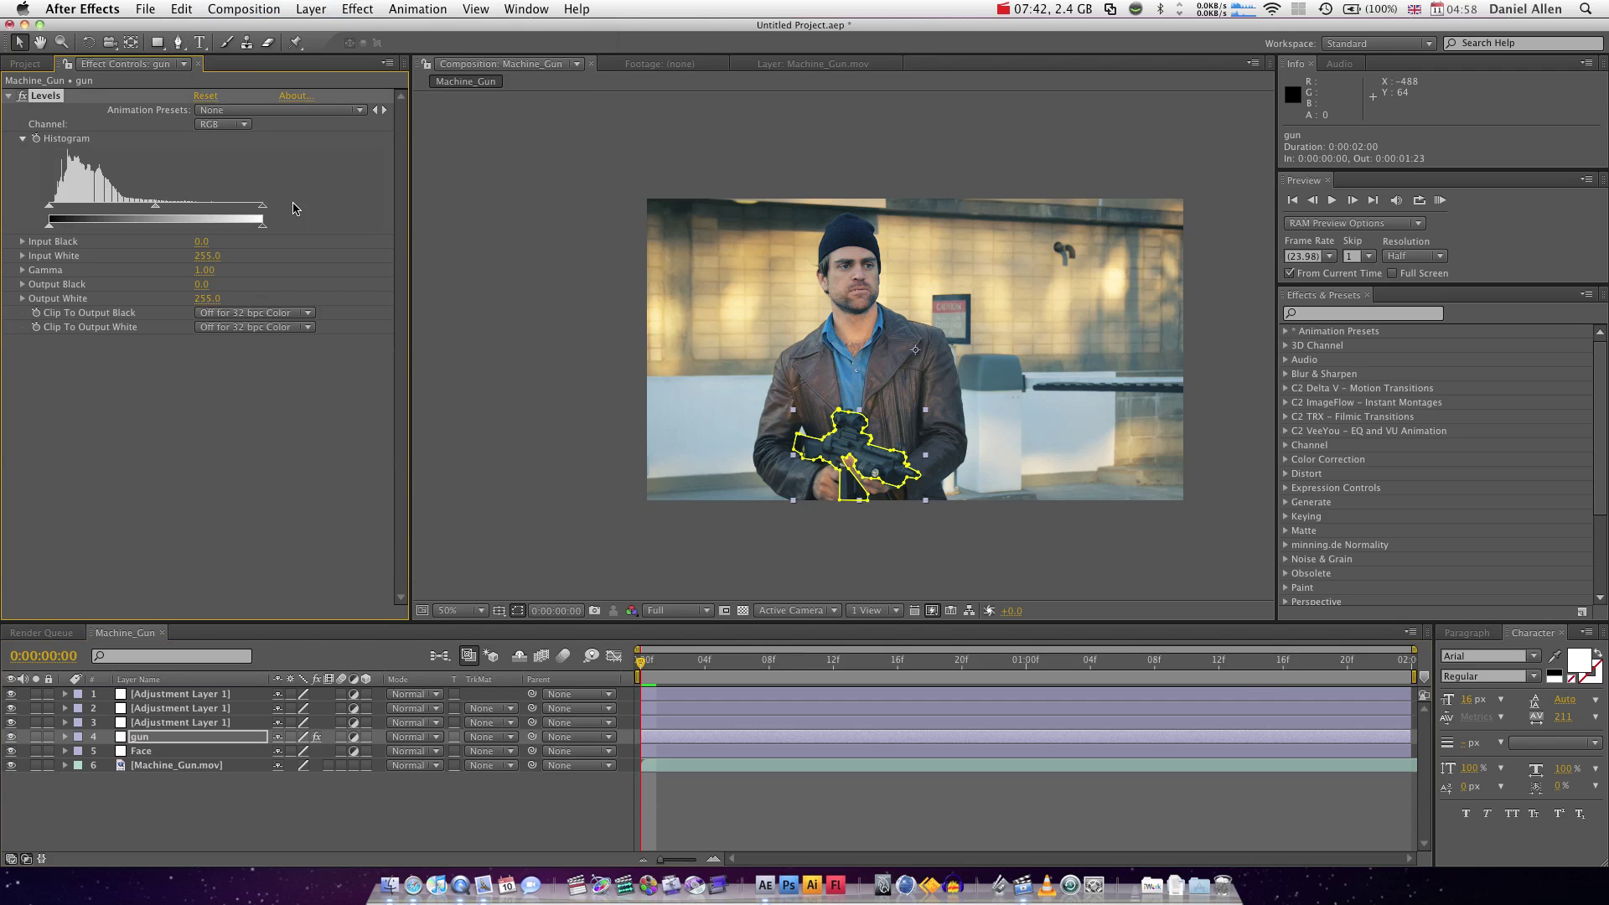
pyautogui.moveTo(264, 210); pyautogui.dragTo(62, 208)
pyautogui.moveTo(186, 210); pyautogui.dragTo(116, 209)
# Deselect the layer, then zoom and pan the composition view to inspect the gun.
pyautogui.click(537, 807)
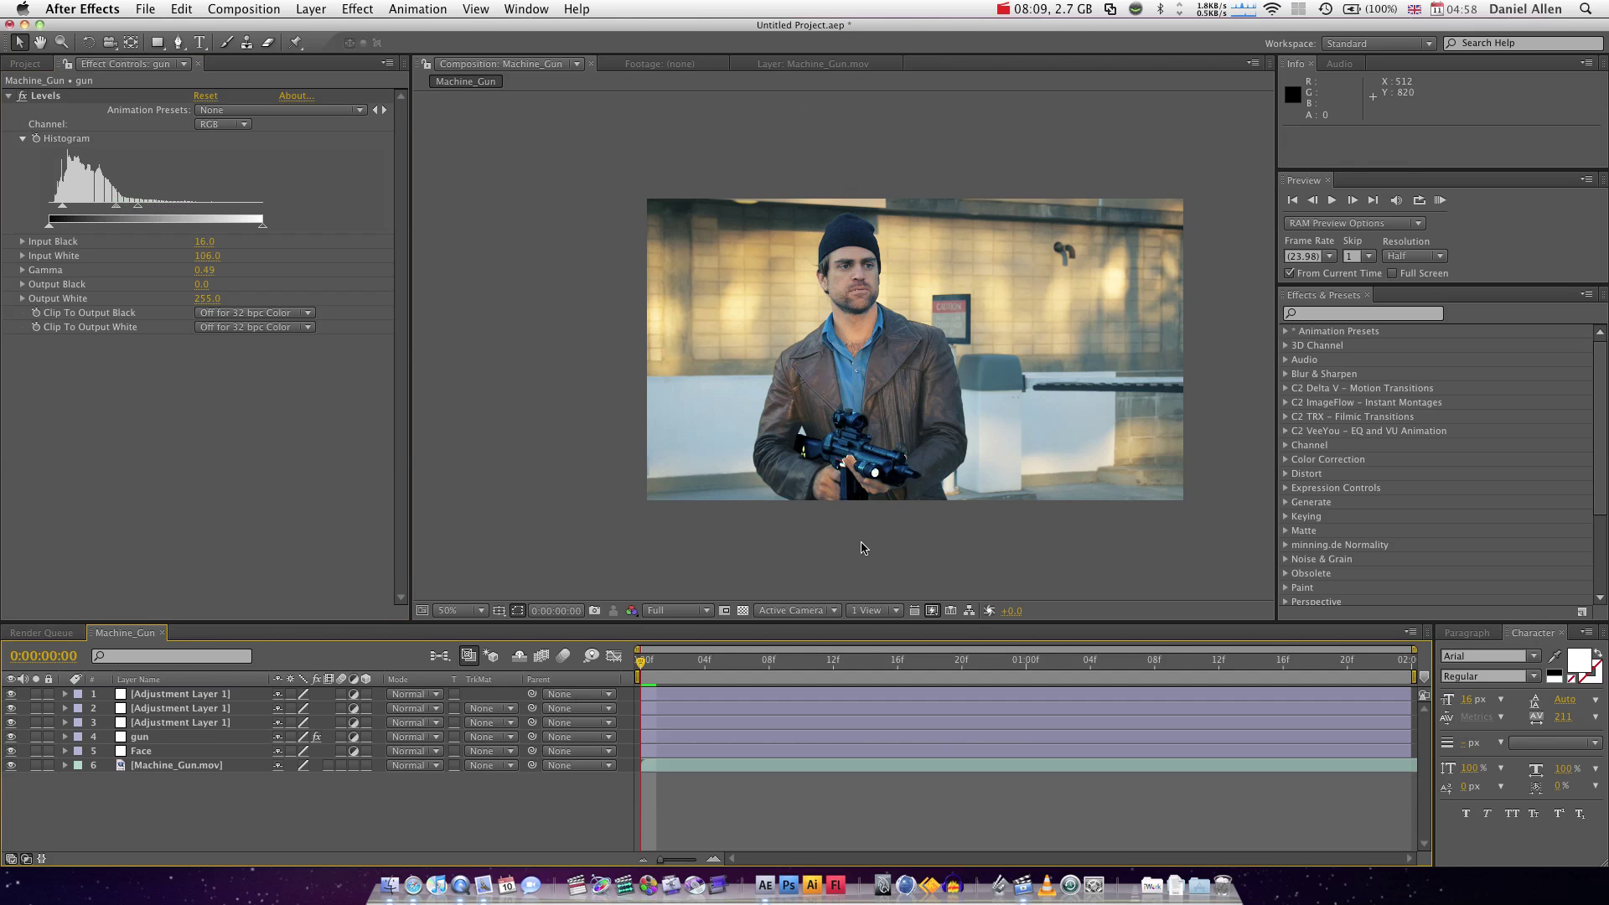
pyautogui.press('h')
pyautogui.moveTo(872, 505); pyautogui.dragTo(857, 339)
pyautogui.scroll(2, 856, 340)
pyautogui.scroll(-4, 856, 350)
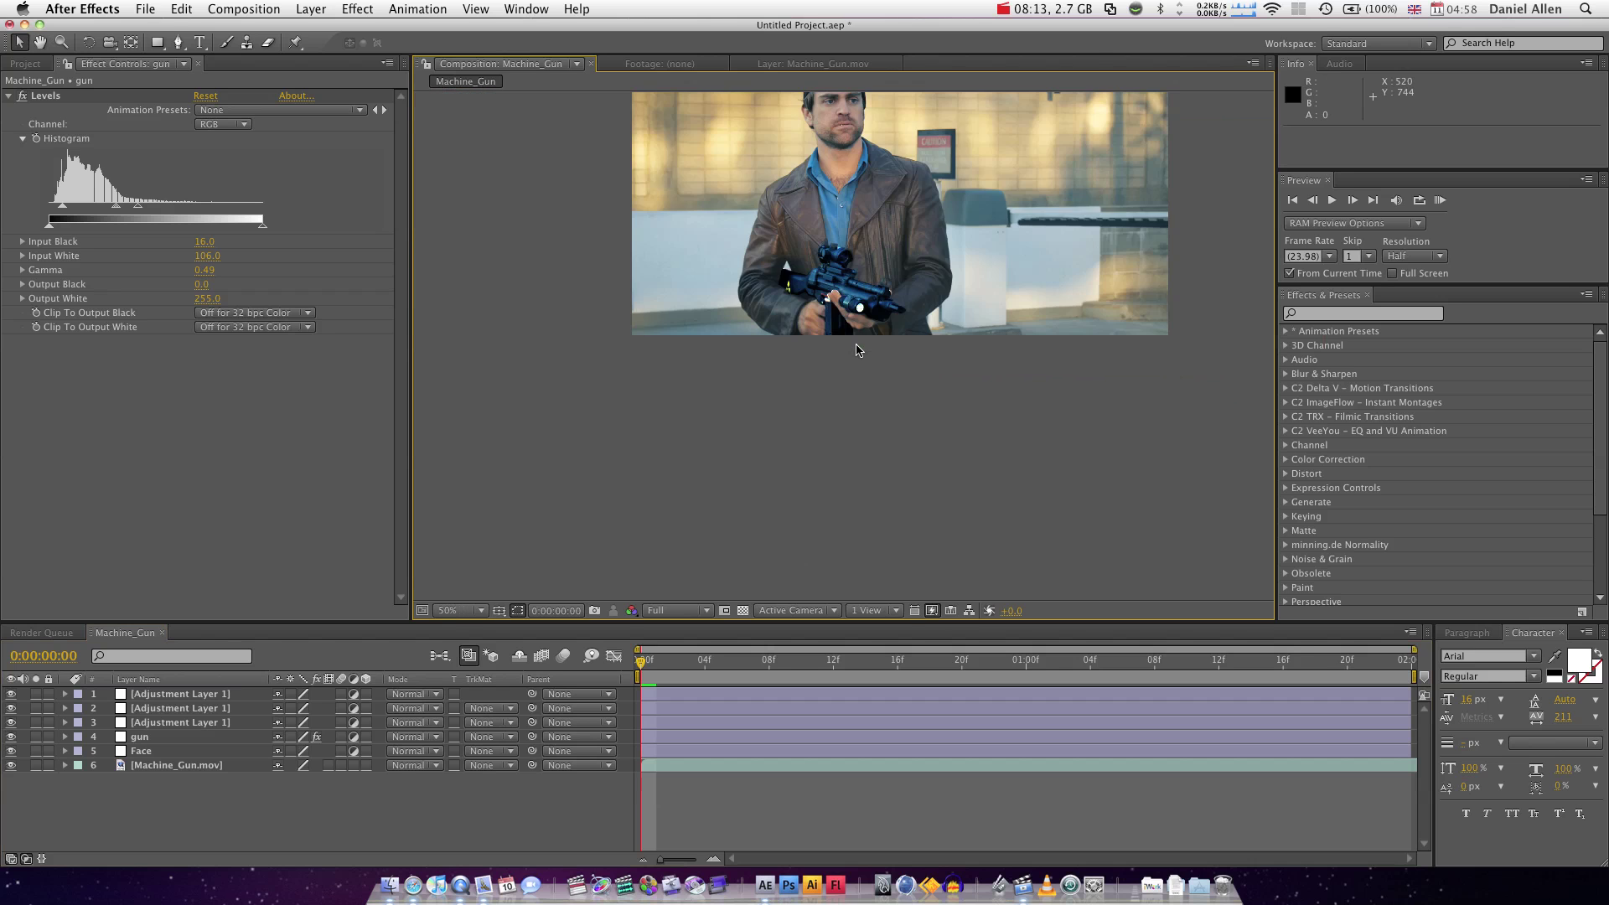
pyautogui.scroll(5, 857, 351)
pyautogui.scroll(4, 857, 350)
pyautogui.scroll(-5, 857, 350)
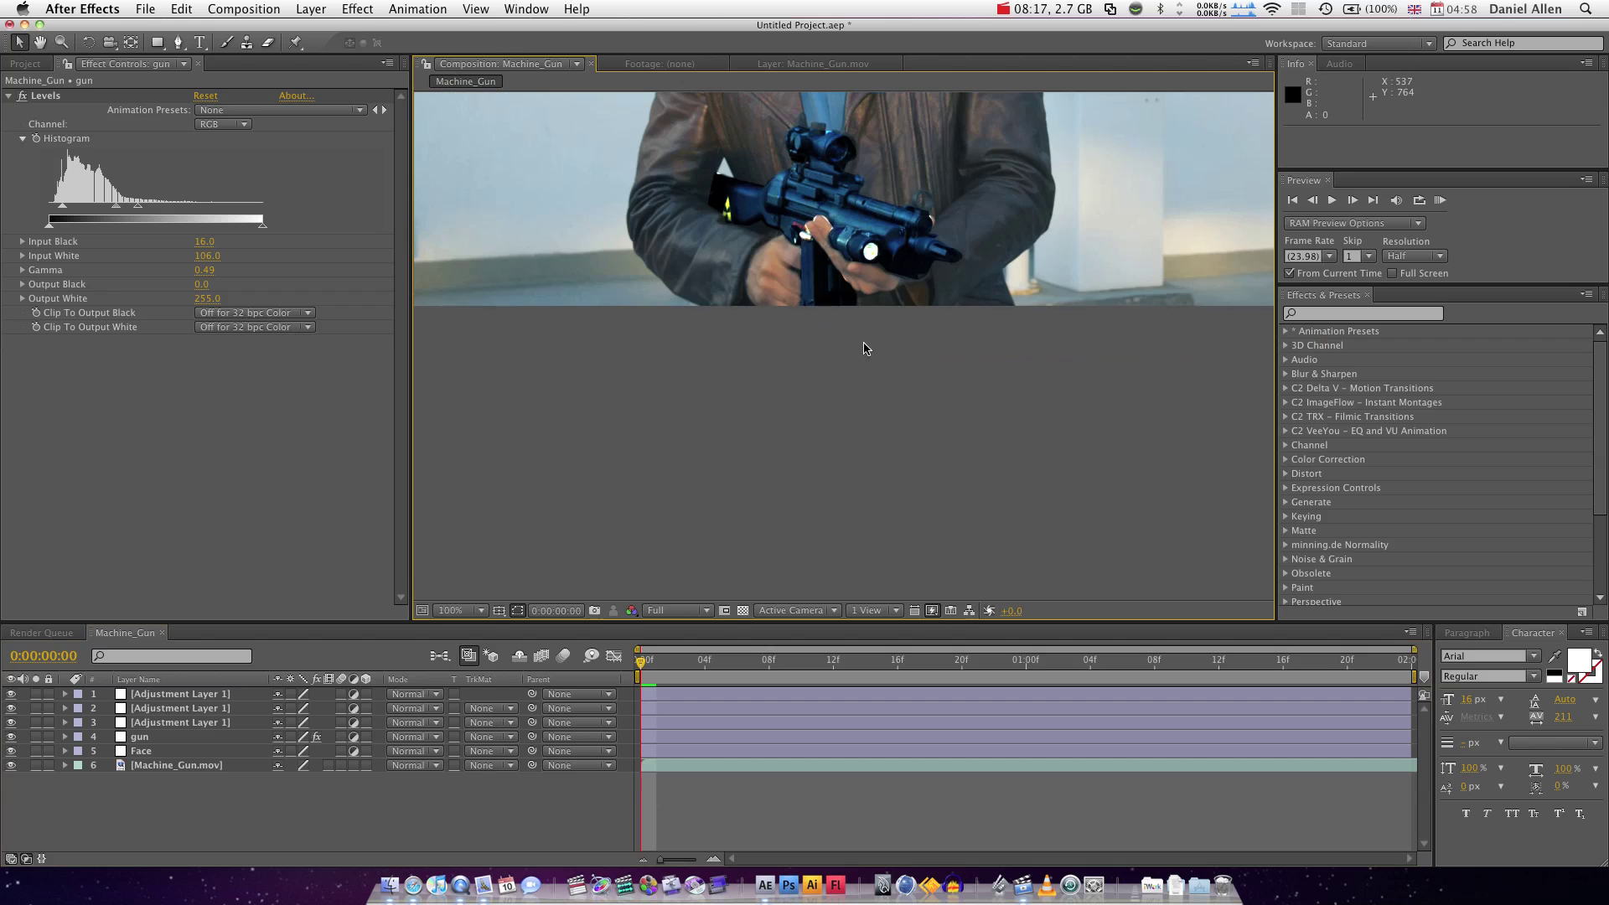
pyautogui.moveTo(893, 154); pyautogui.dragTo(903, 314)
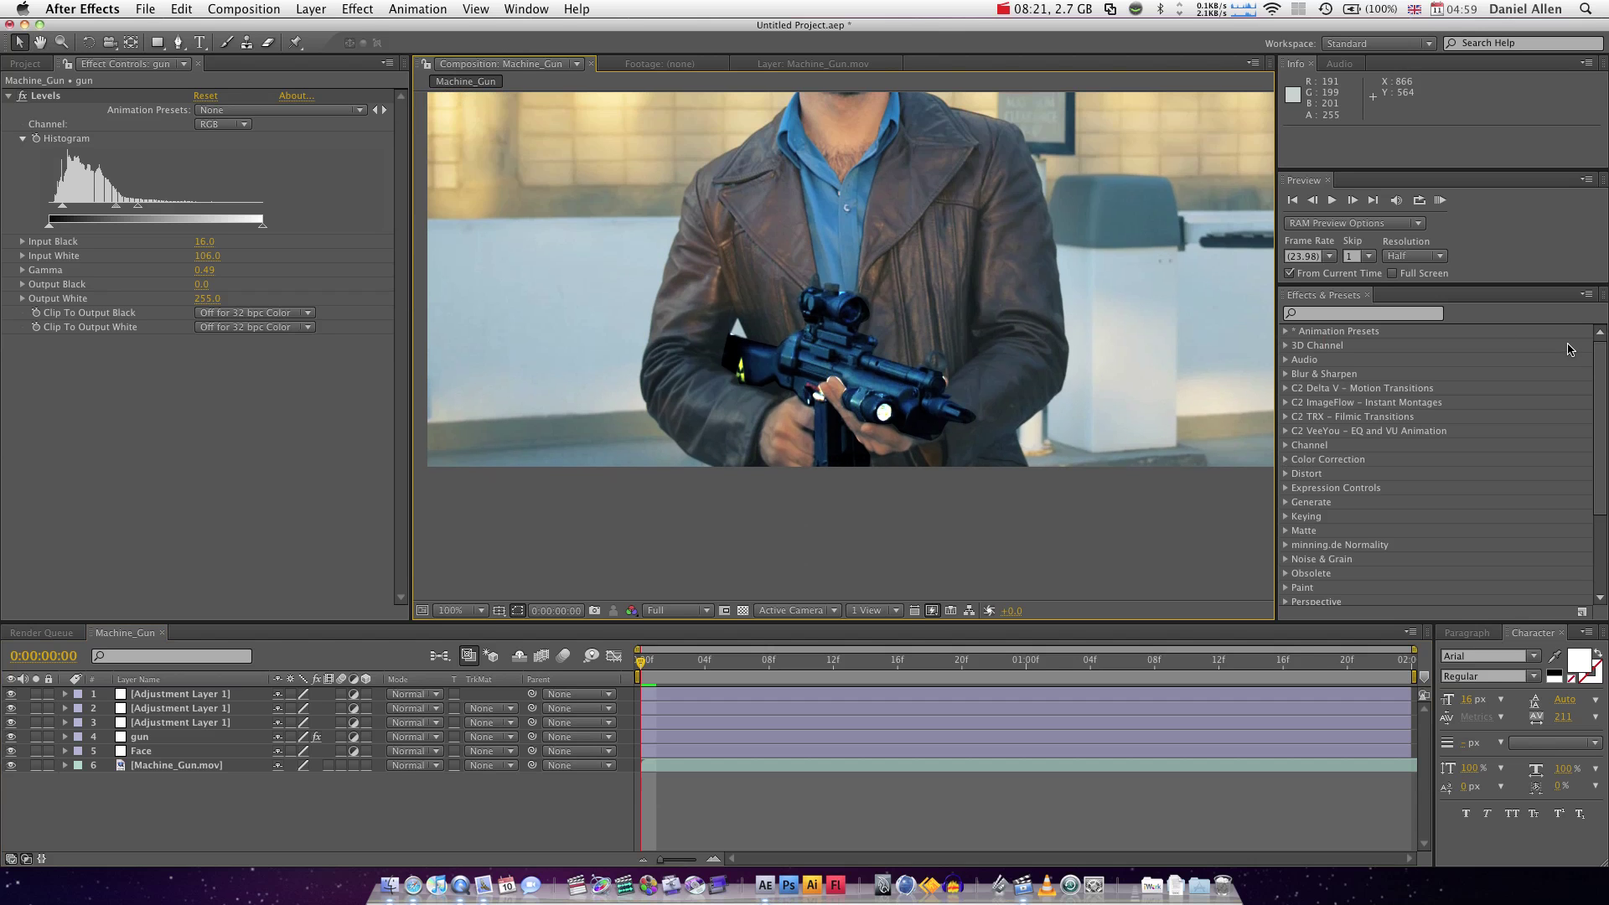
# Set the gun layer's mask feather to 15 pixels, then deselect to check the edges.
pyautogui.click(144, 739)
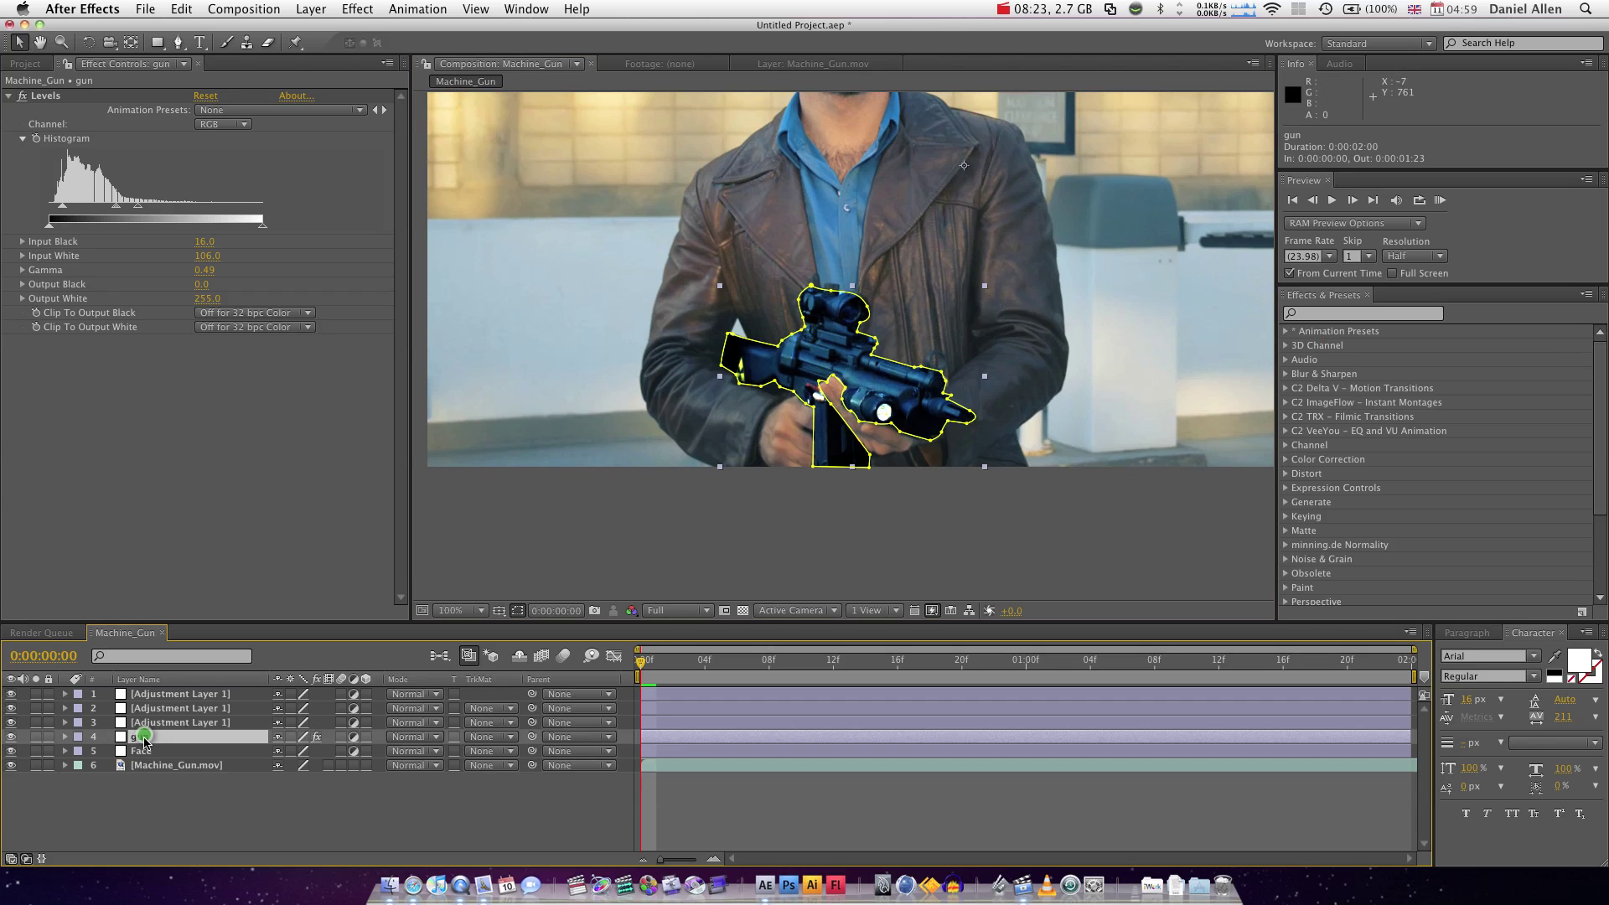
pyautogui.press('m')
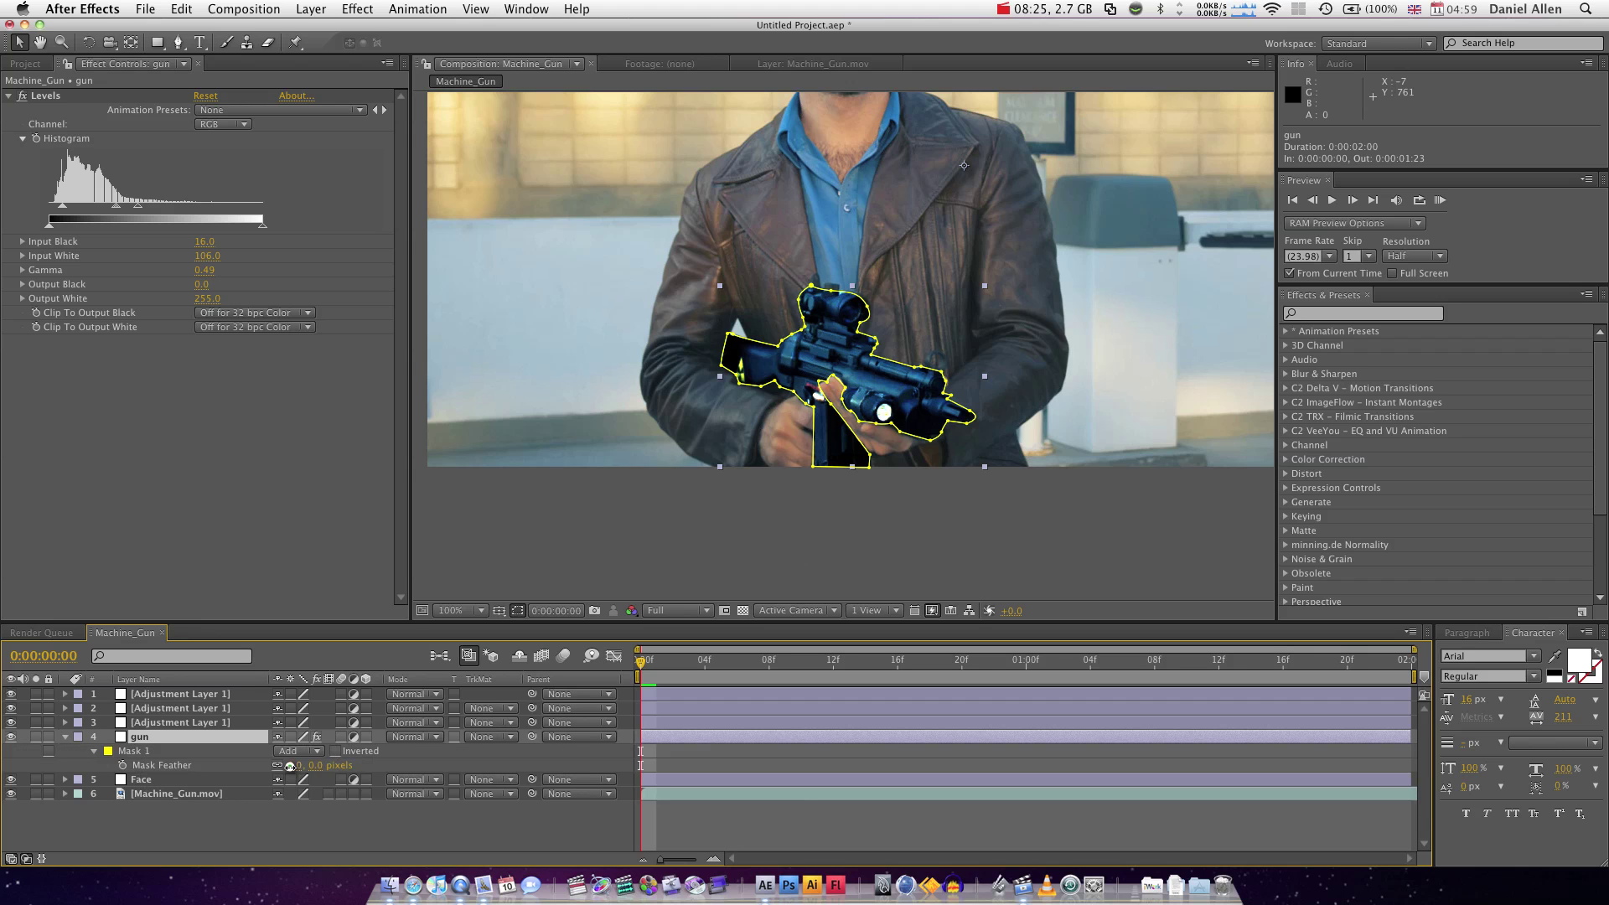
pyautogui.moveTo(291, 765); pyautogui.dragTo(297, 765)
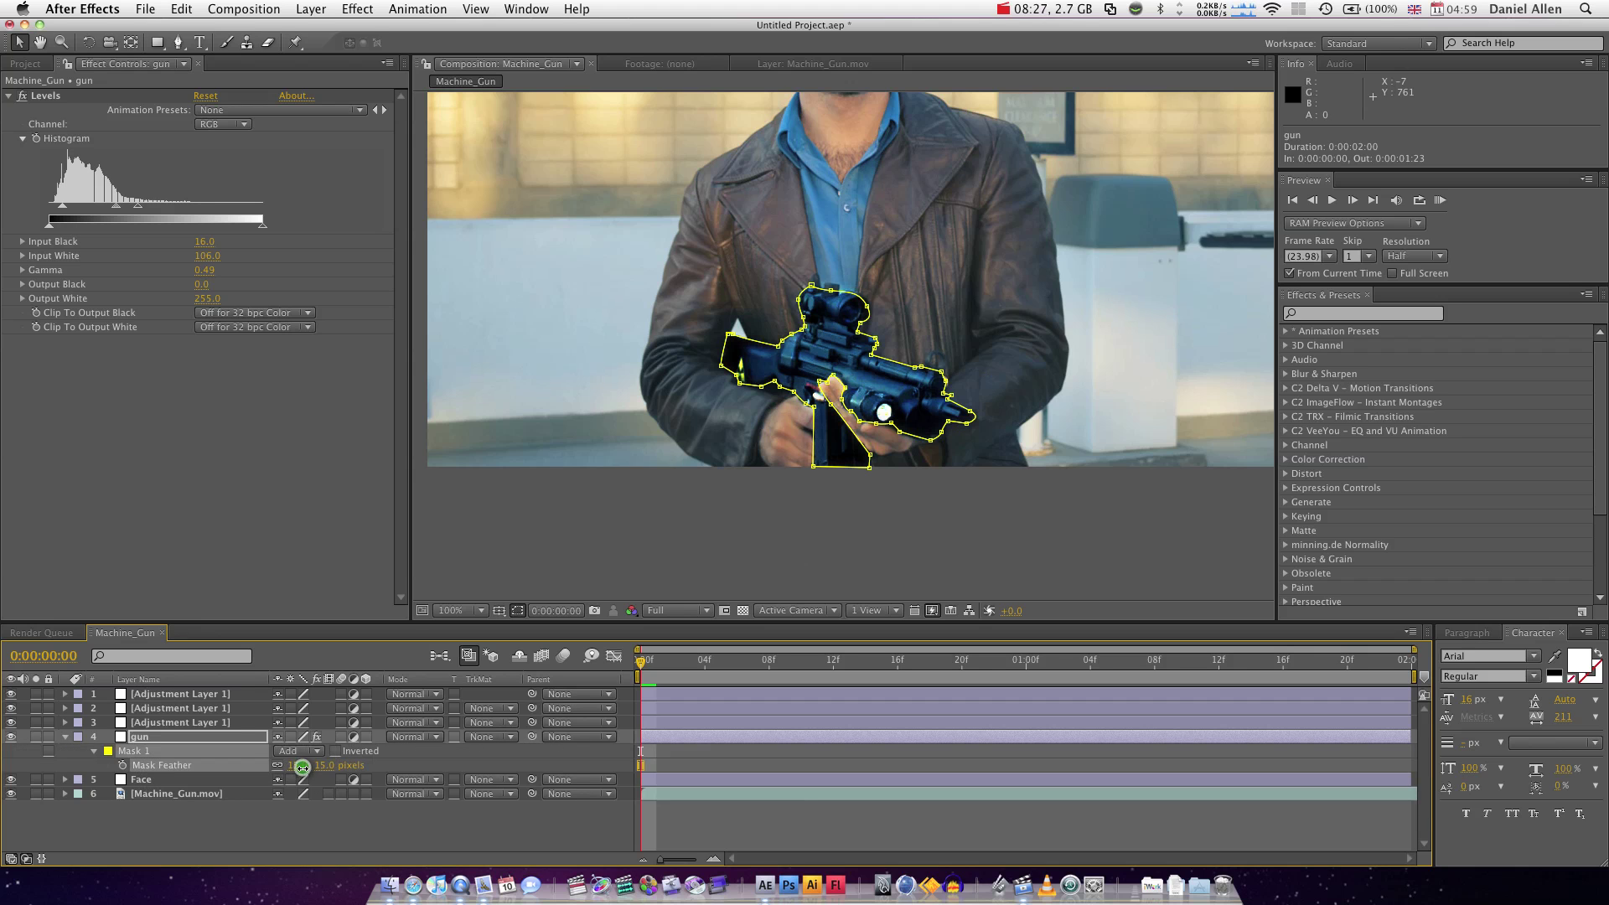
pyautogui.click(409, 834)
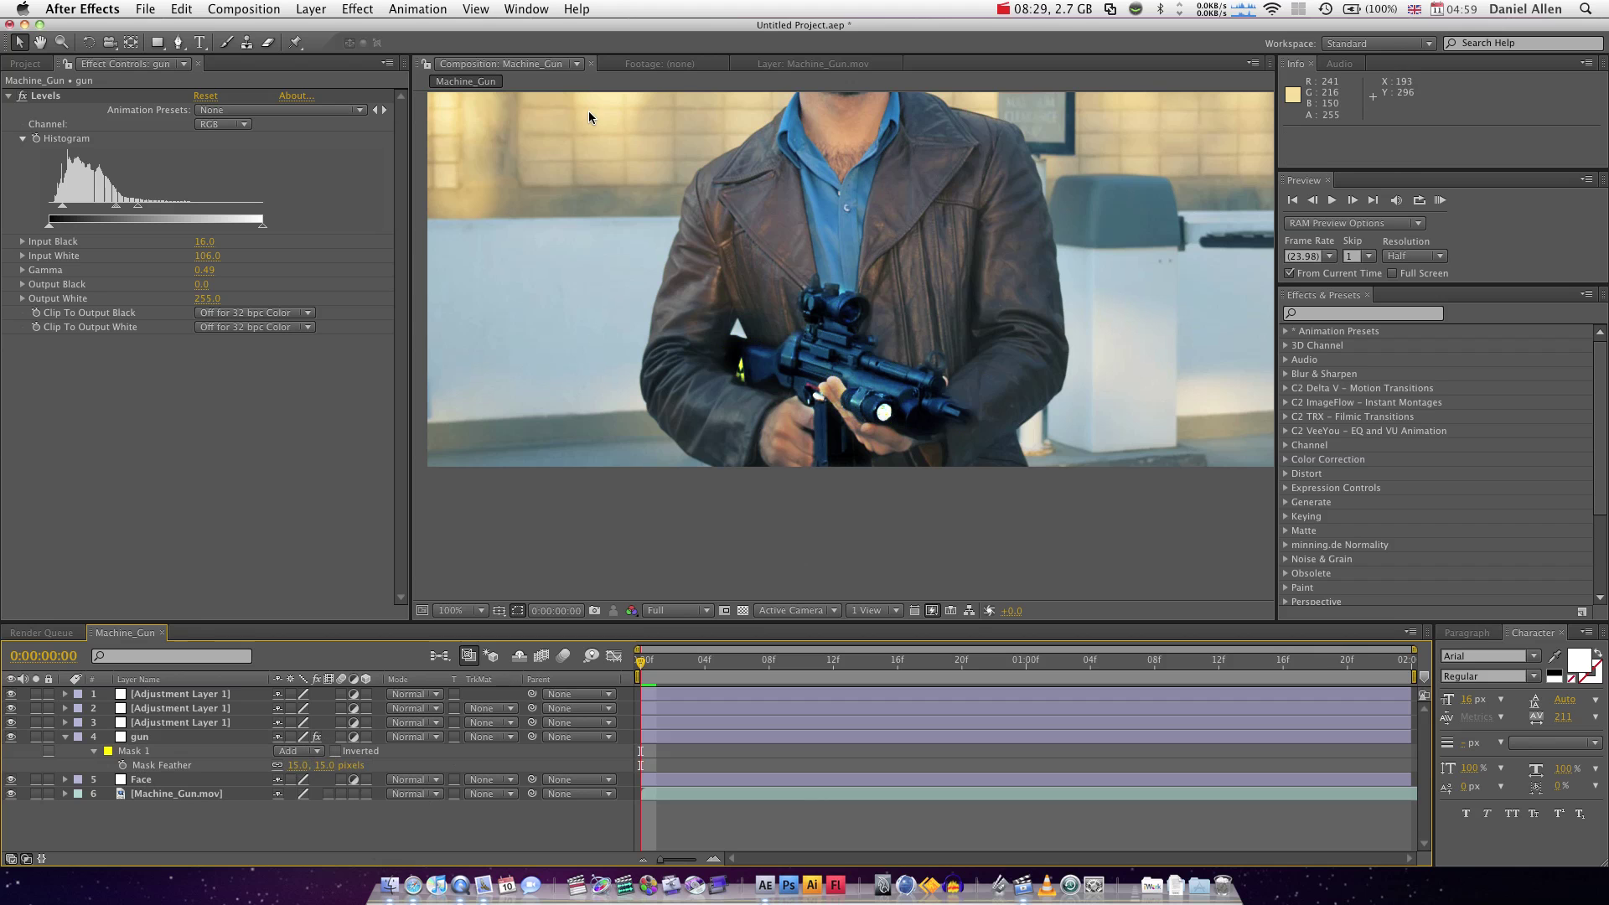
pyautogui.press('h')
pyautogui.moveTo(817, 234); pyautogui.dragTo(776, 291)
# Apply Curves to the Face layer, bending the RGB curve up and pulling a low point down.
pyautogui.click(135, 779)
pyautogui.moveTo(529, 293); pyautogui.dragTo(542, 423)
pyautogui.press('v')
pyautogui.click(351, 9)
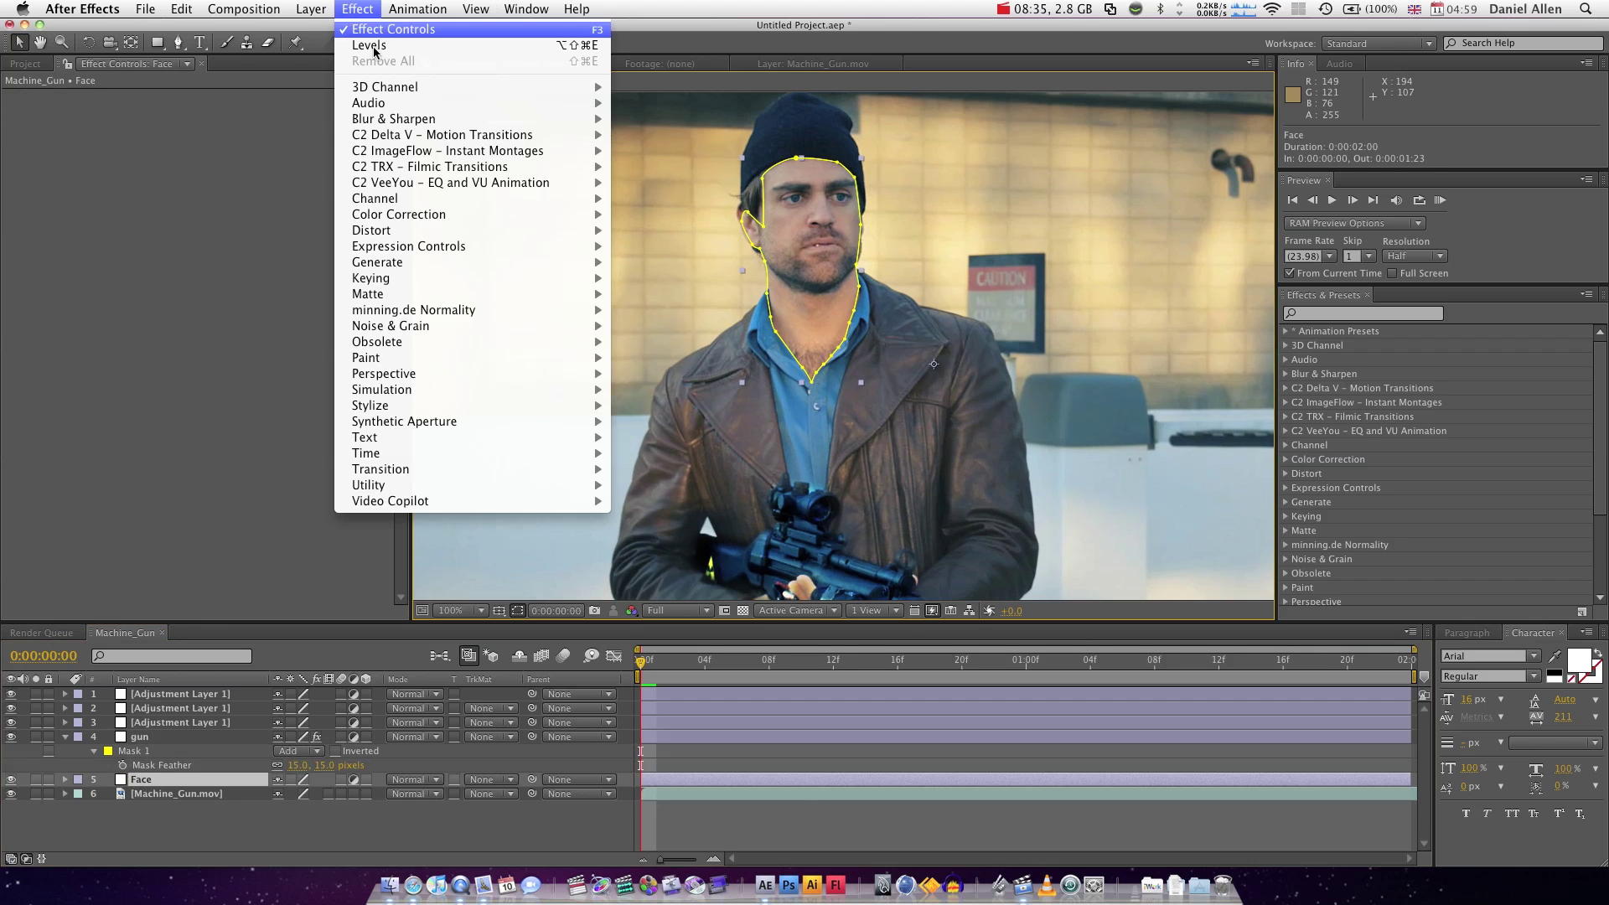
pyautogui.moveTo(384, 286)
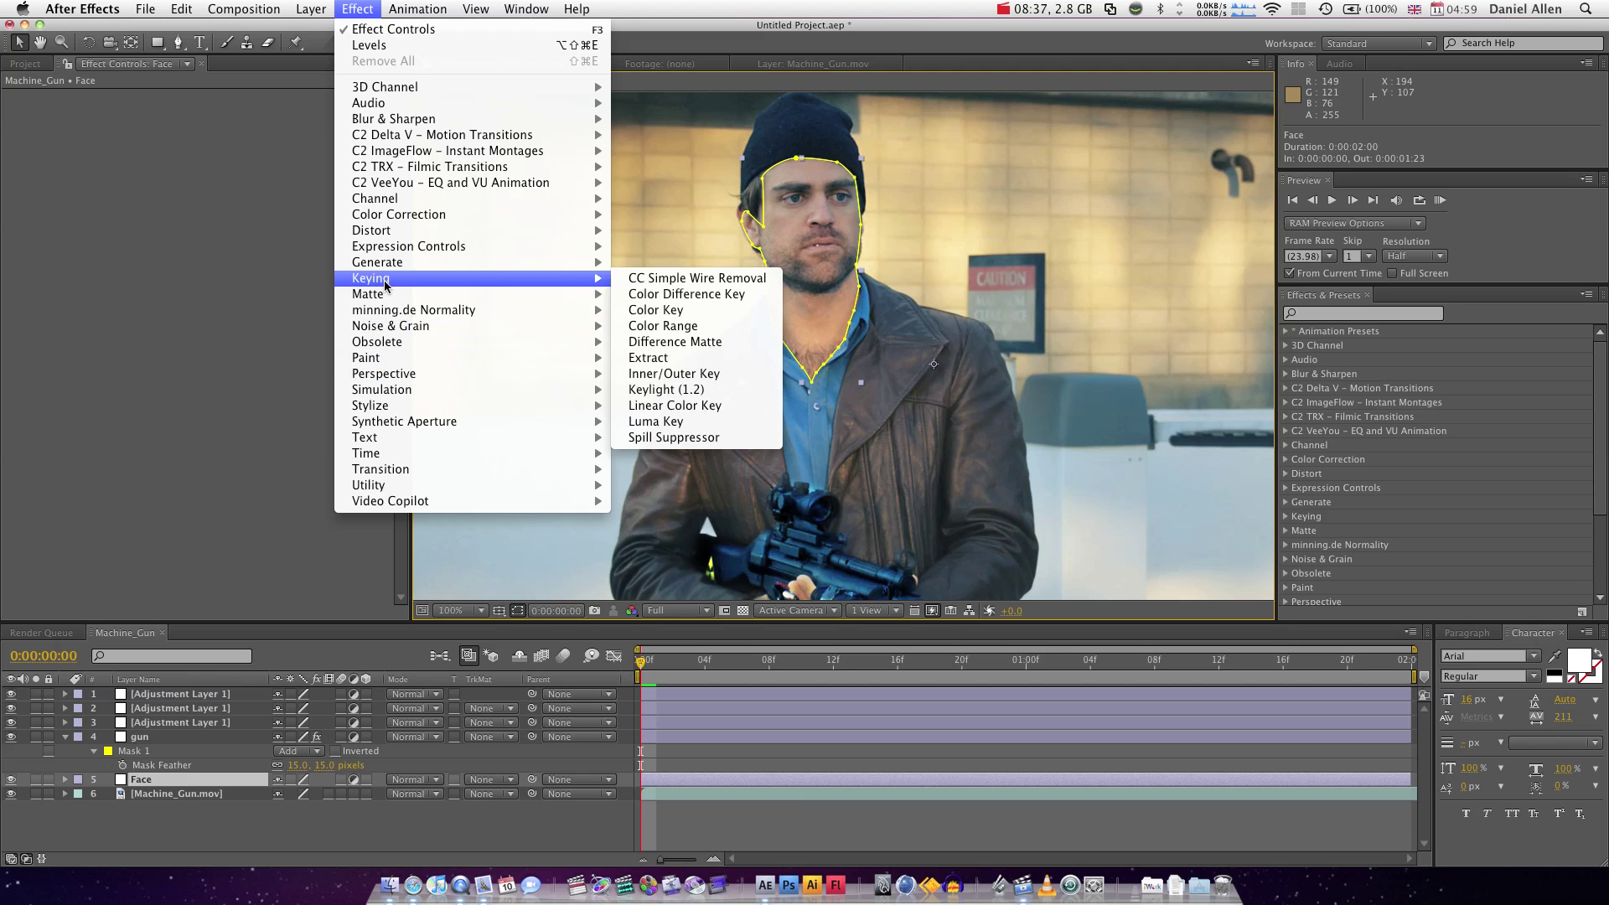
pyautogui.moveTo(401, 227)
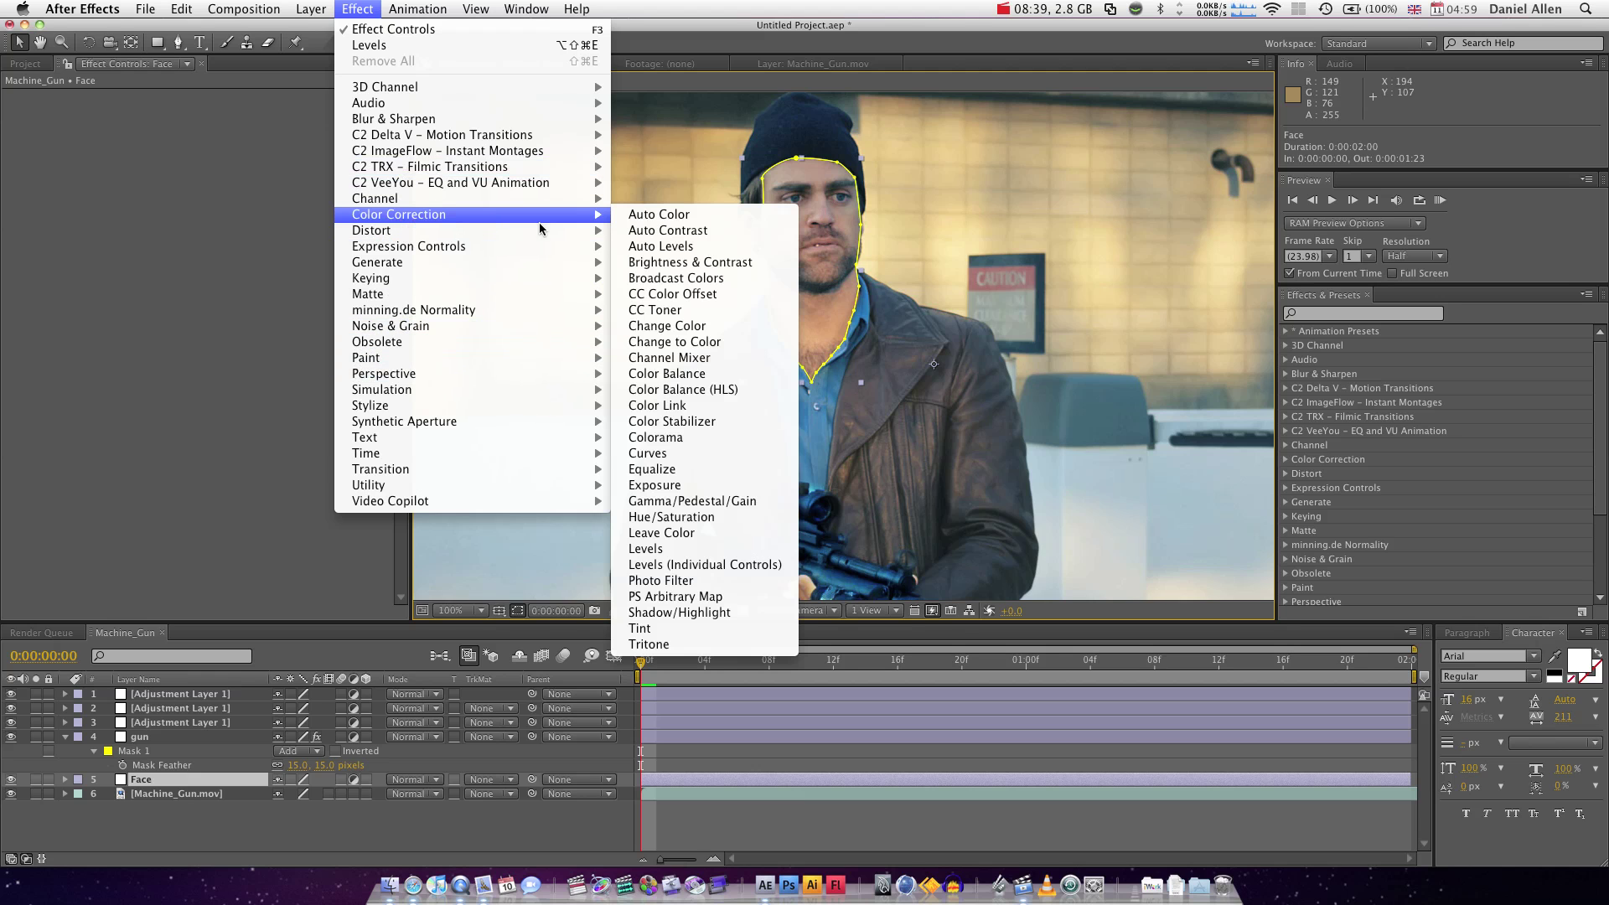
pyautogui.click(689, 457)
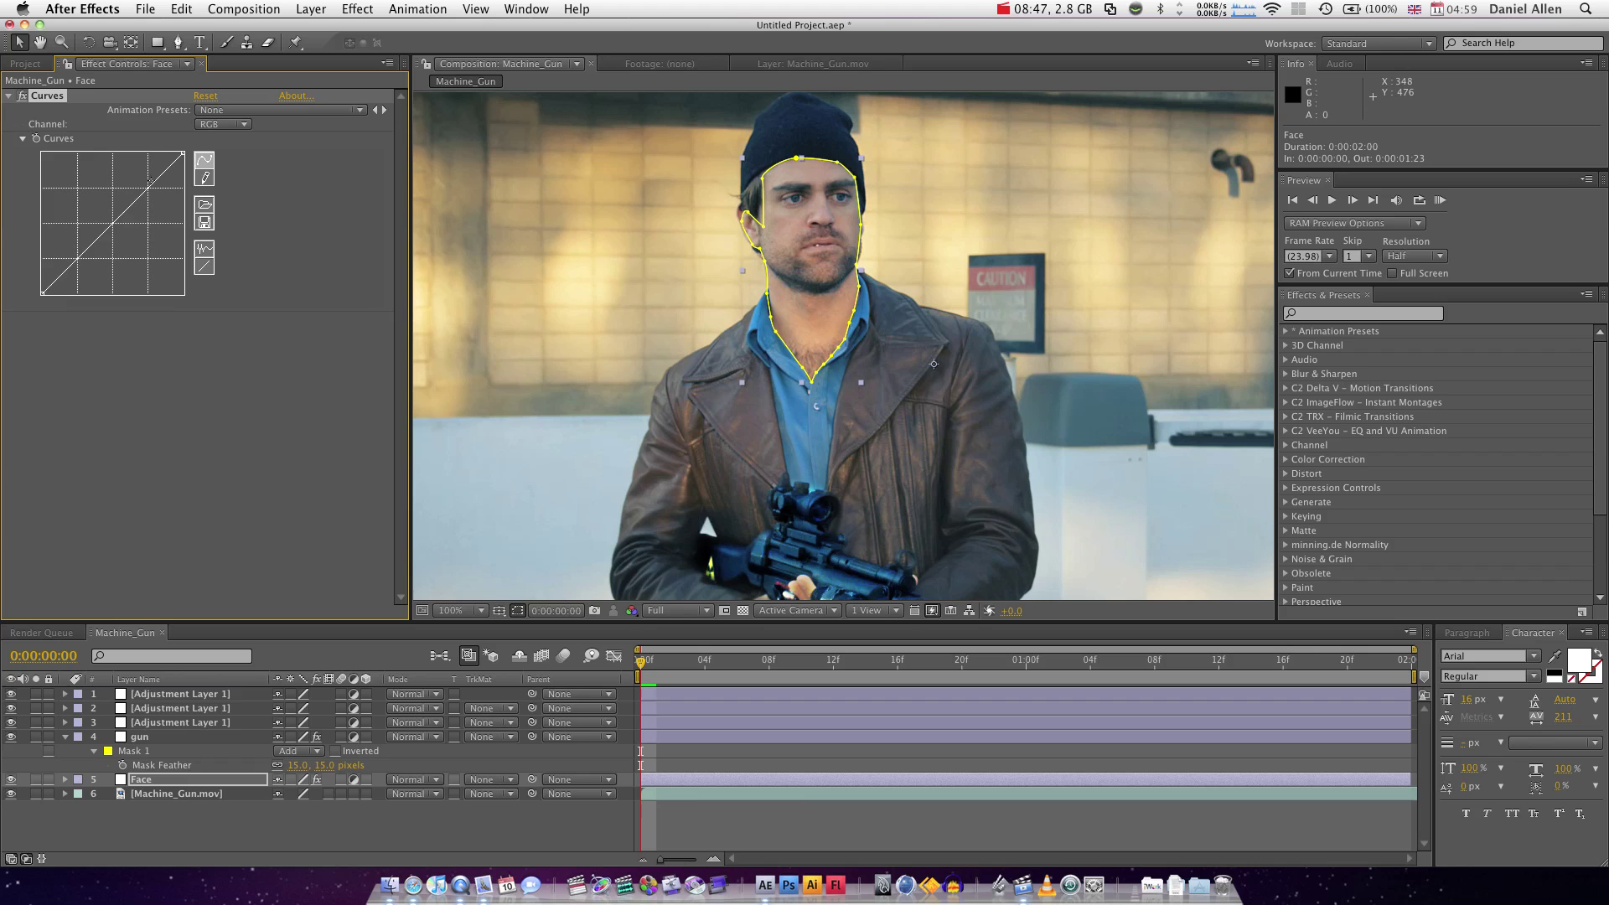
pyautogui.moveTo(155, 184); pyautogui.dragTo(150, 176)
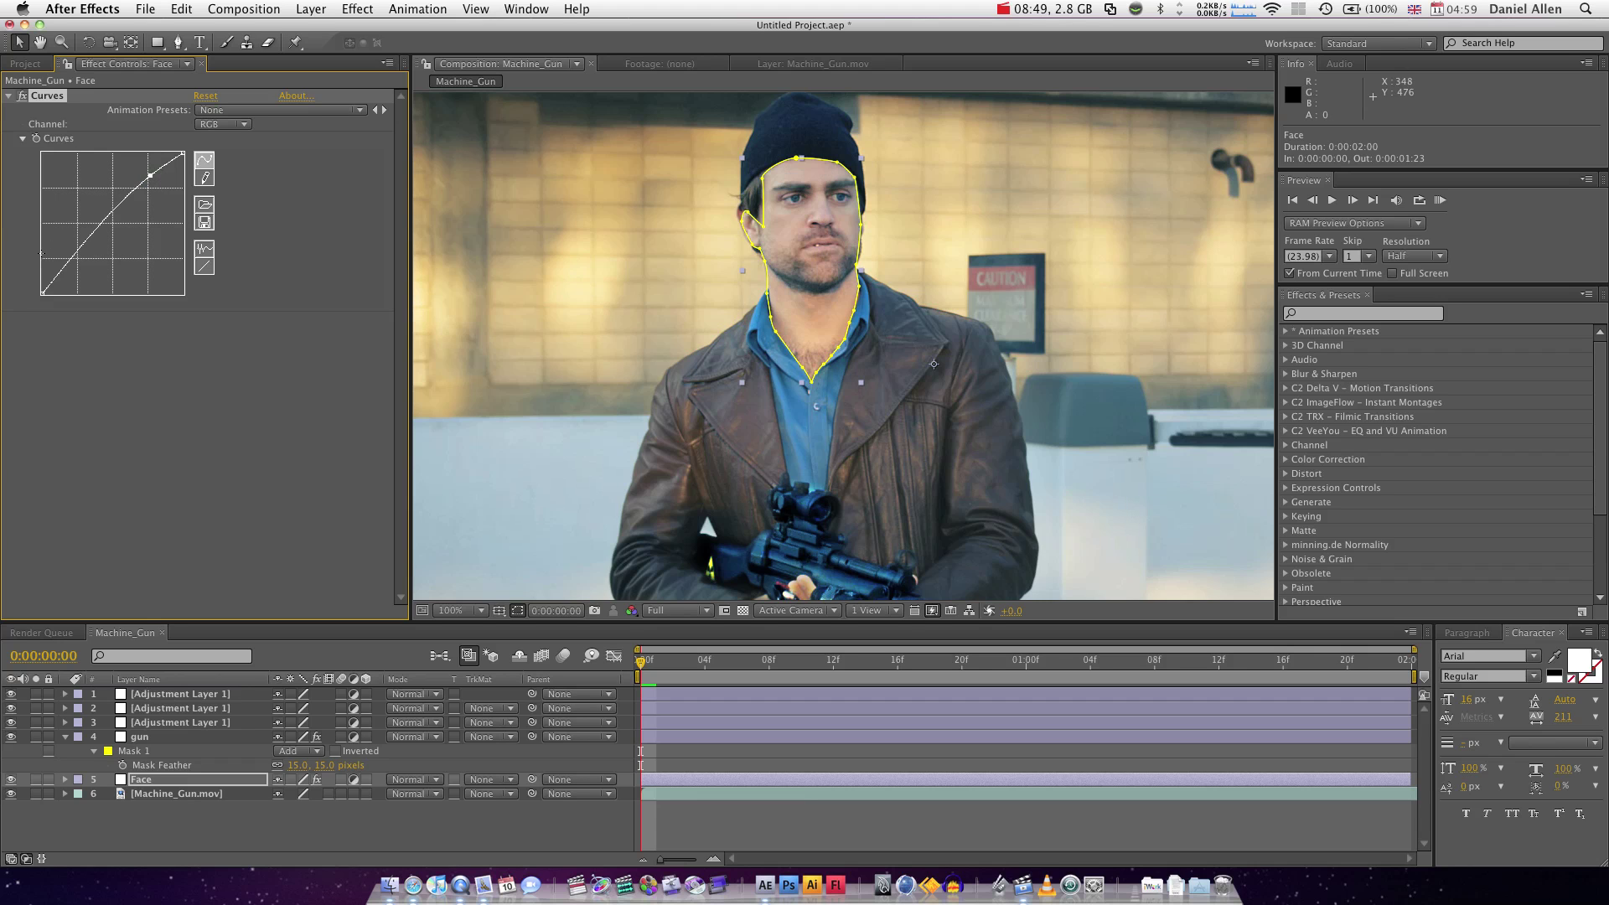
pyautogui.moveTo(61, 271); pyautogui.dragTo(60, 274)
# Add a Glow effect to the Face layer with Glow Radius 30, comparing with the layer hidden.
pyautogui.click(357, 9)
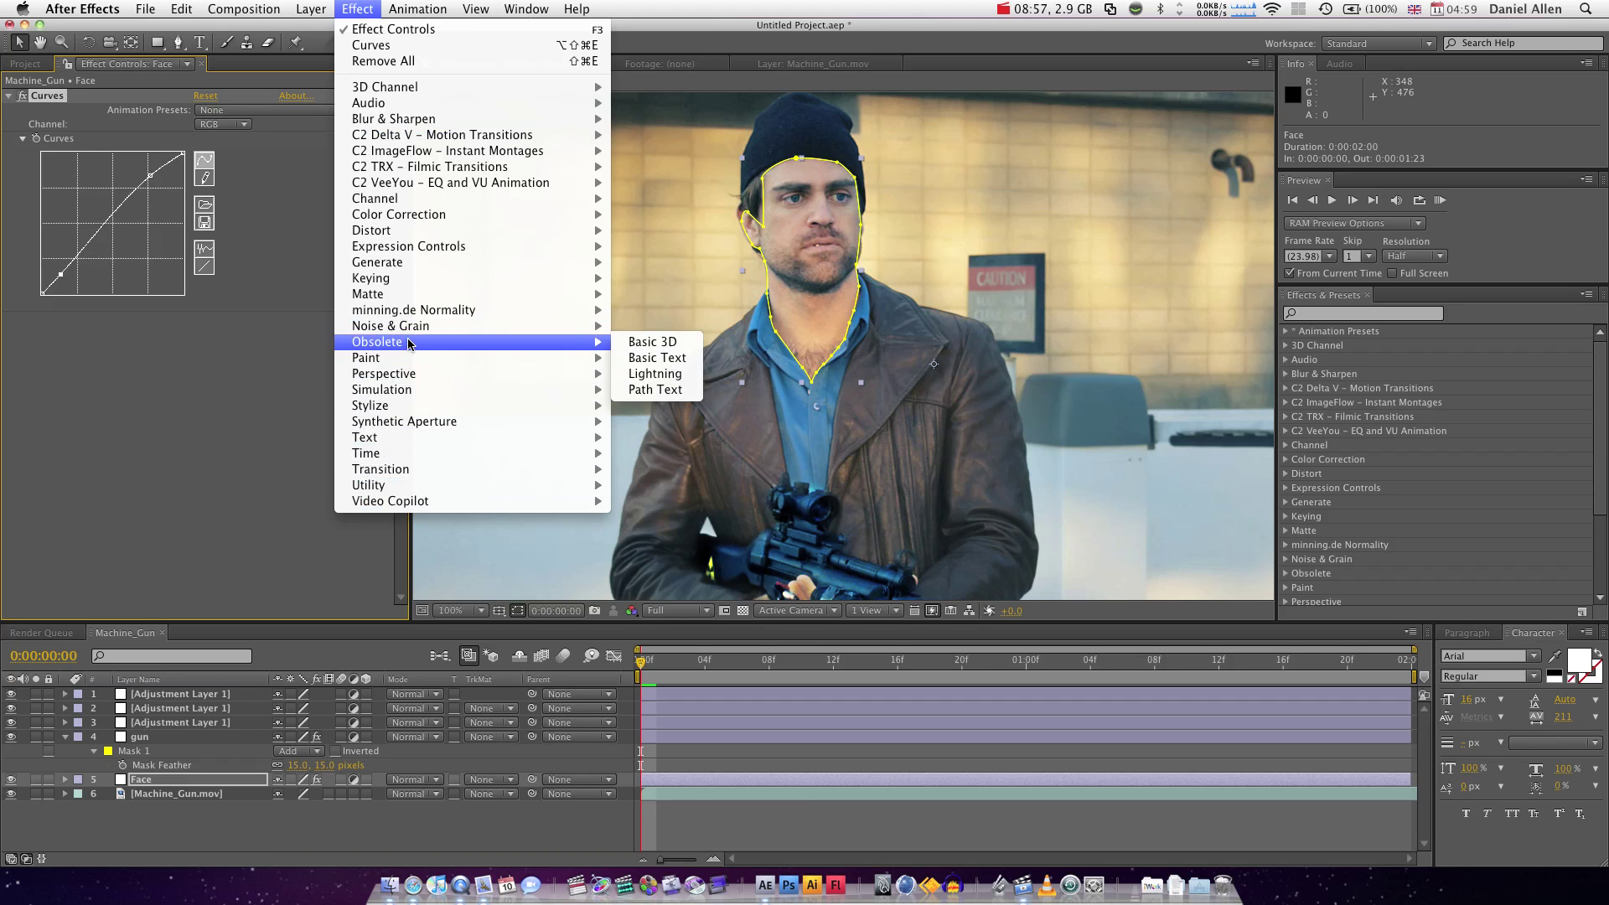
pyautogui.moveTo(412, 408)
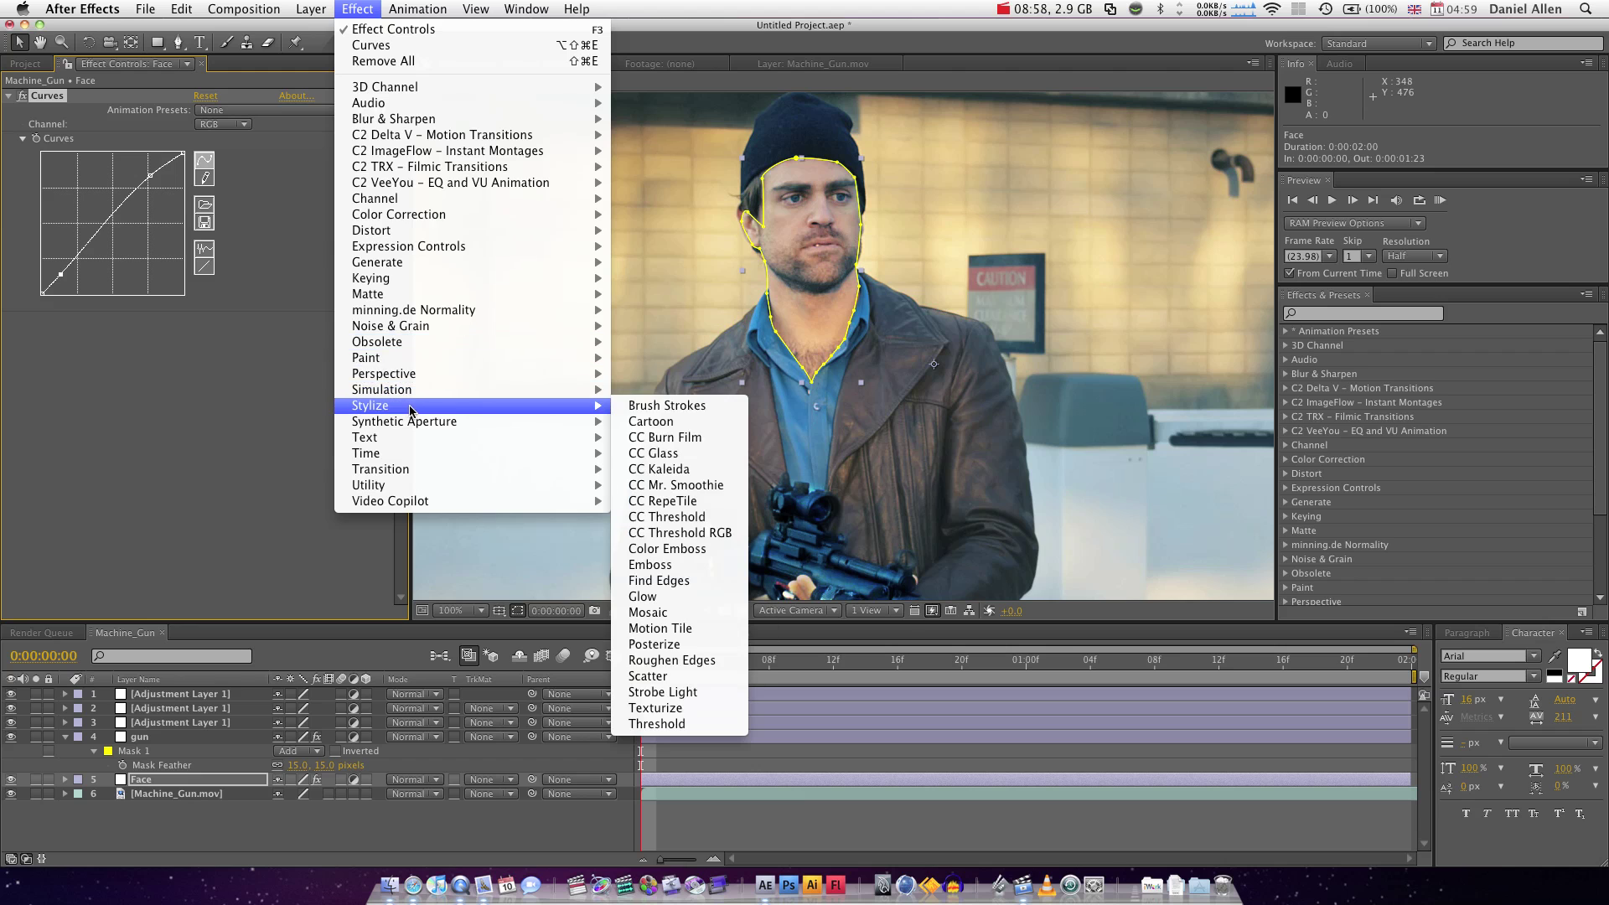
pyautogui.click(662, 595)
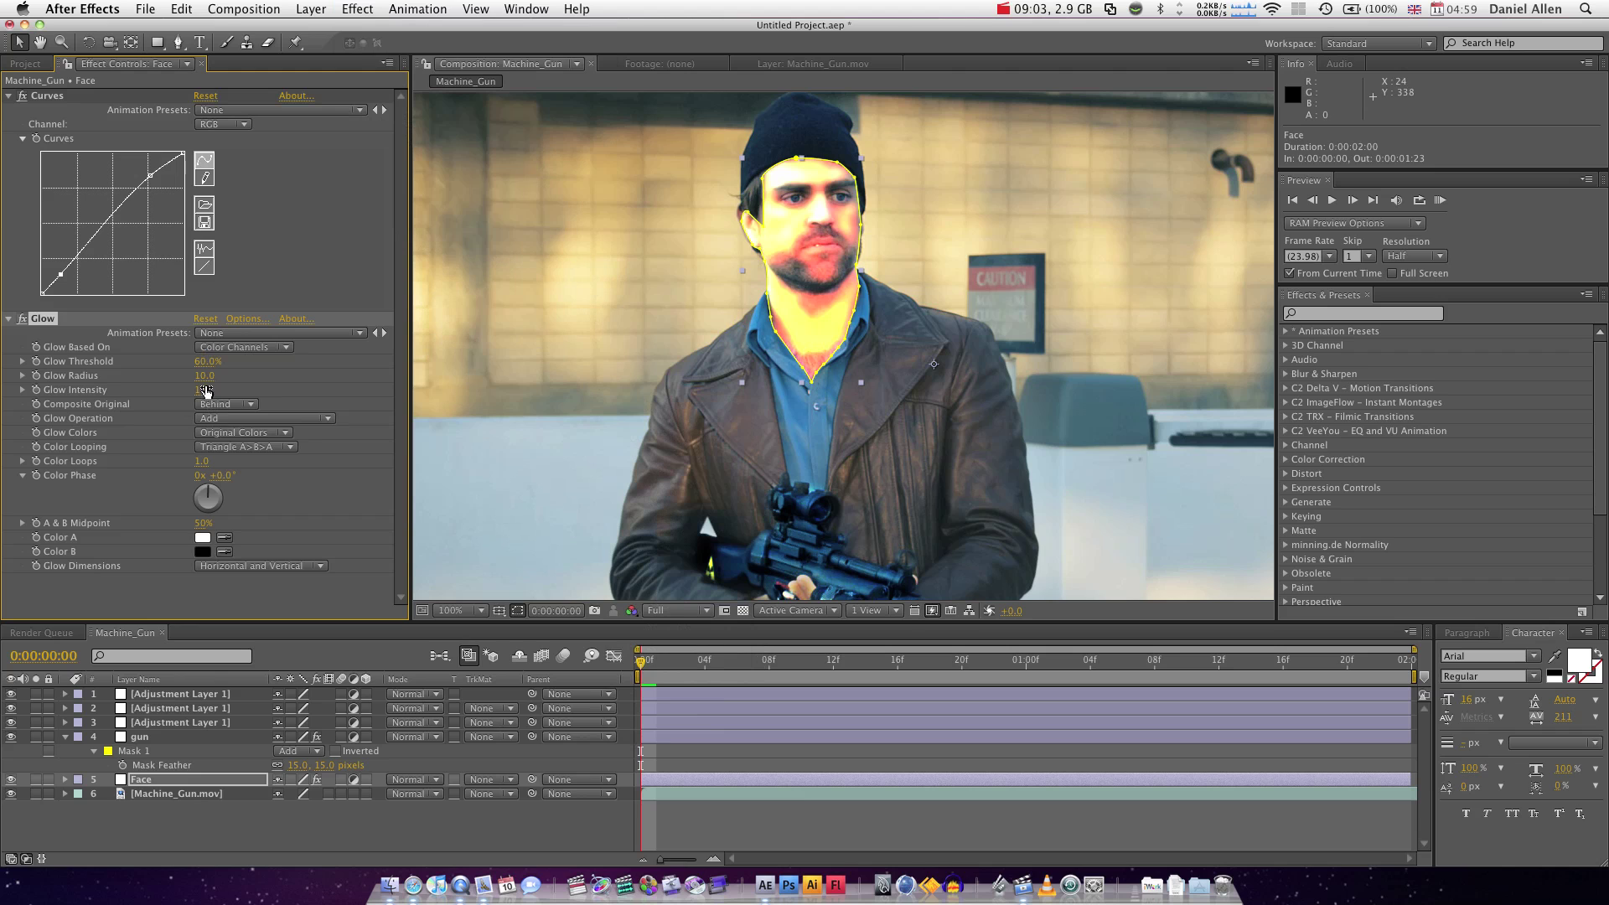
pyautogui.moveTo(207, 379); pyautogui.dragTo(132, 394)
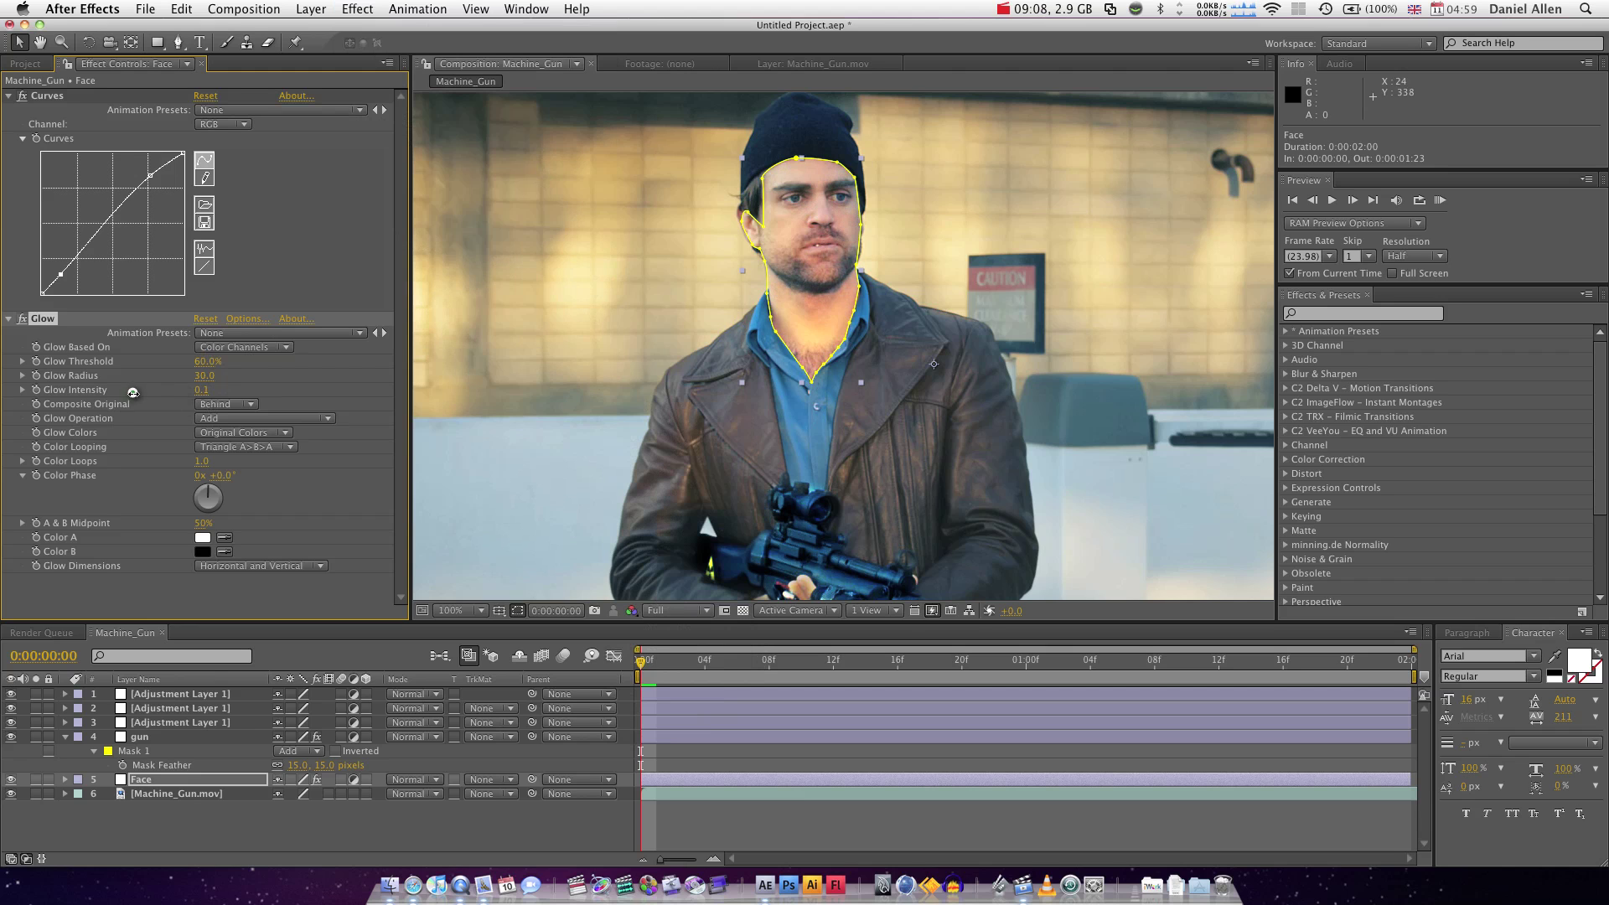
pyautogui.click(439, 844)
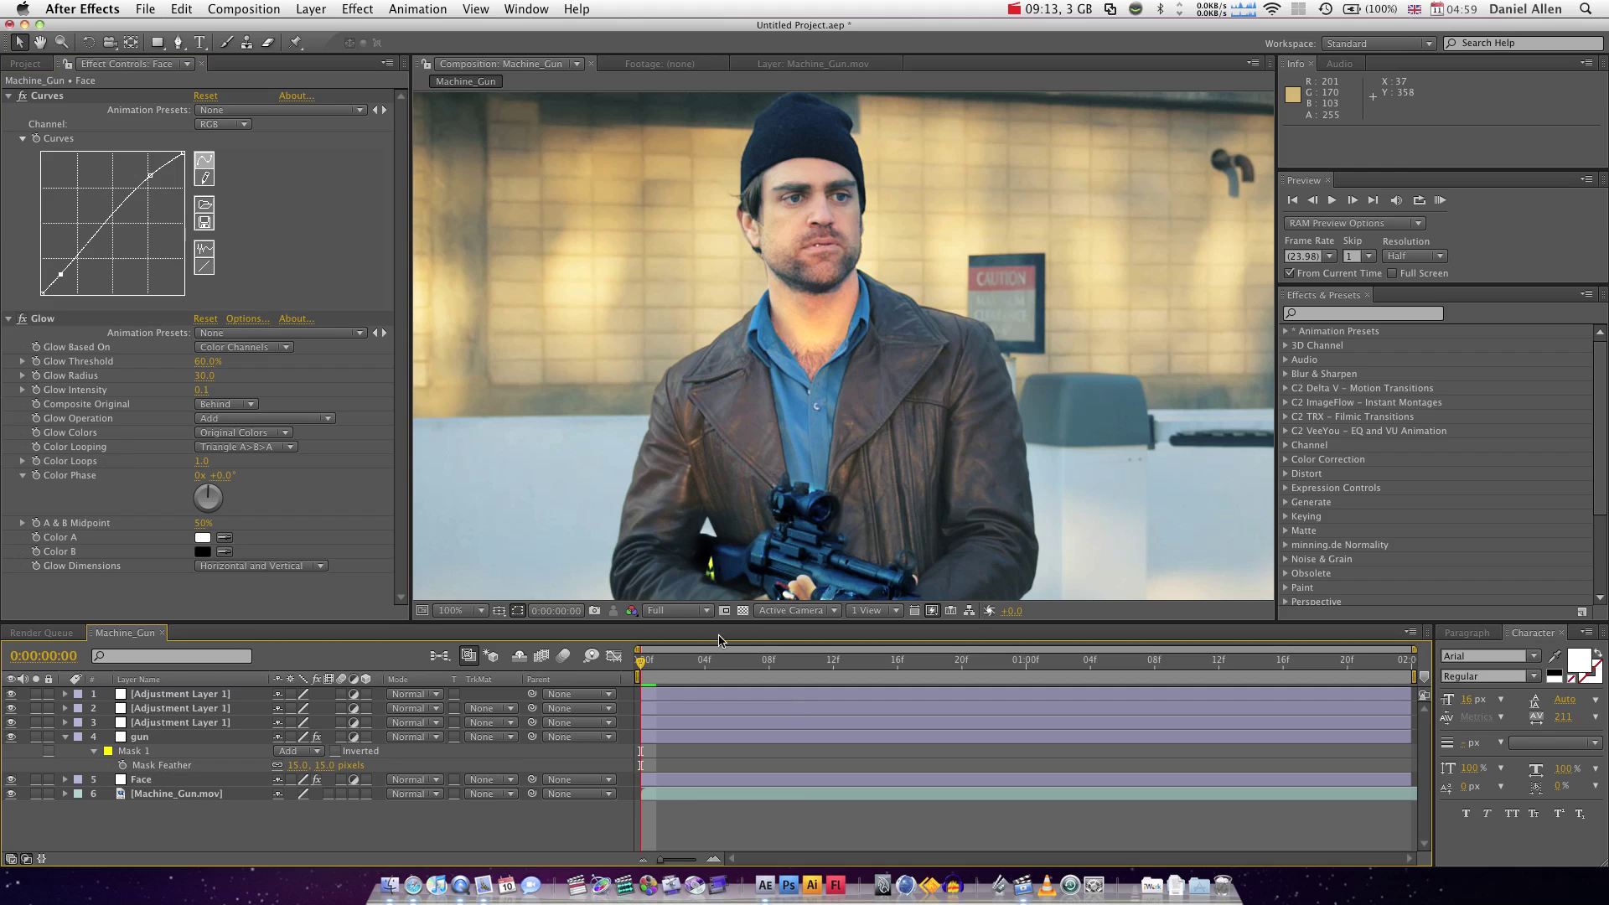
pyautogui.click(10, 781)
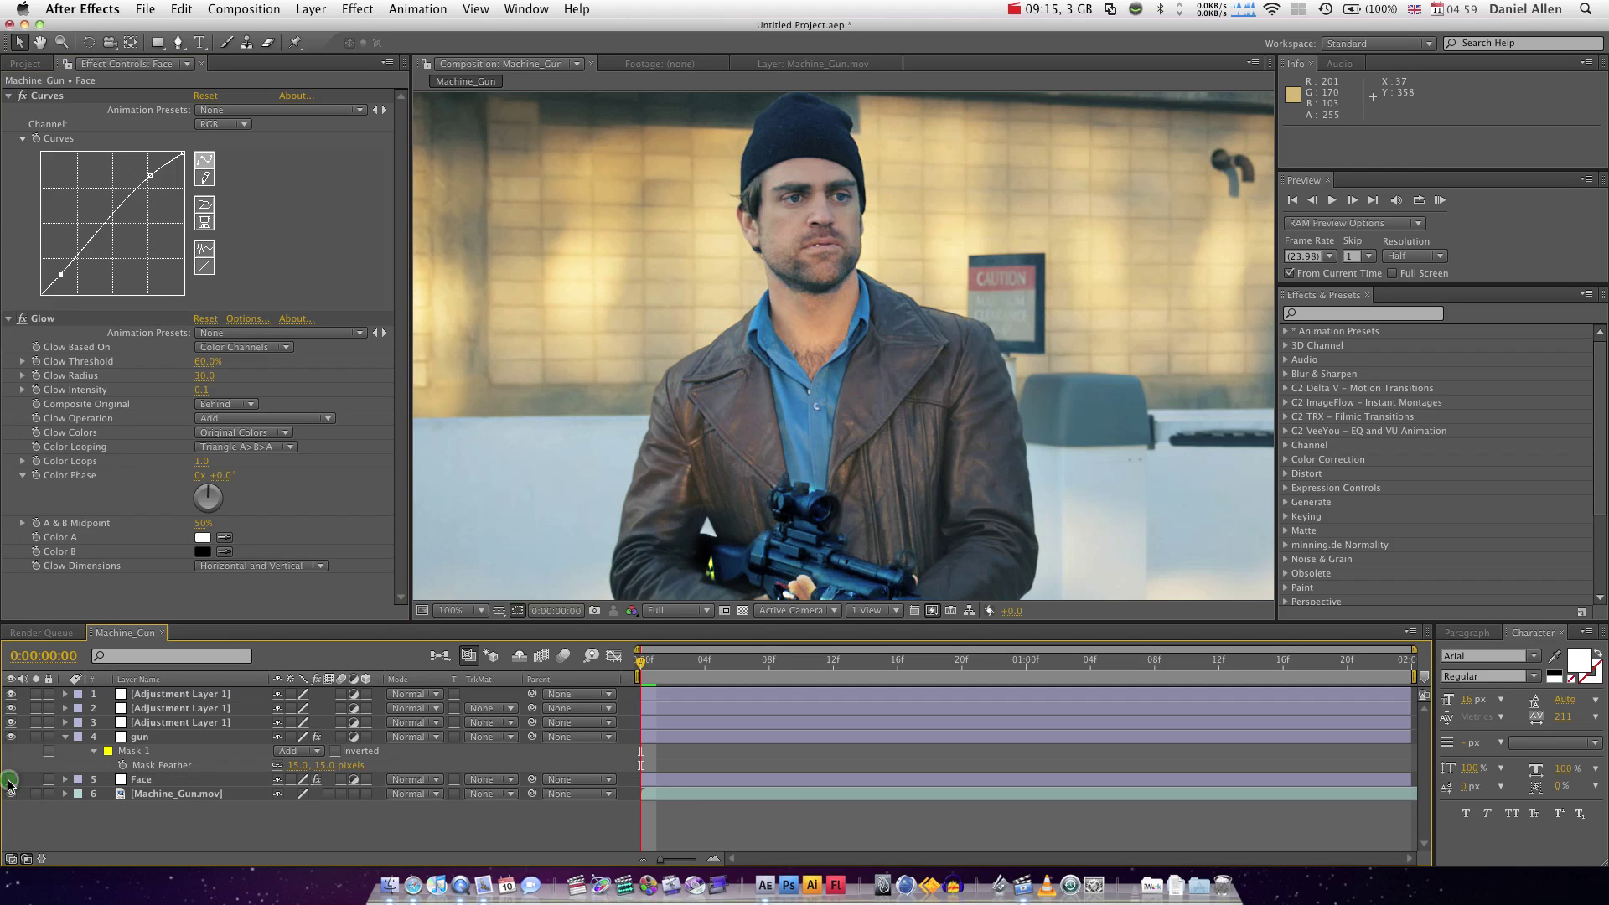
pyautogui.click(10, 780)
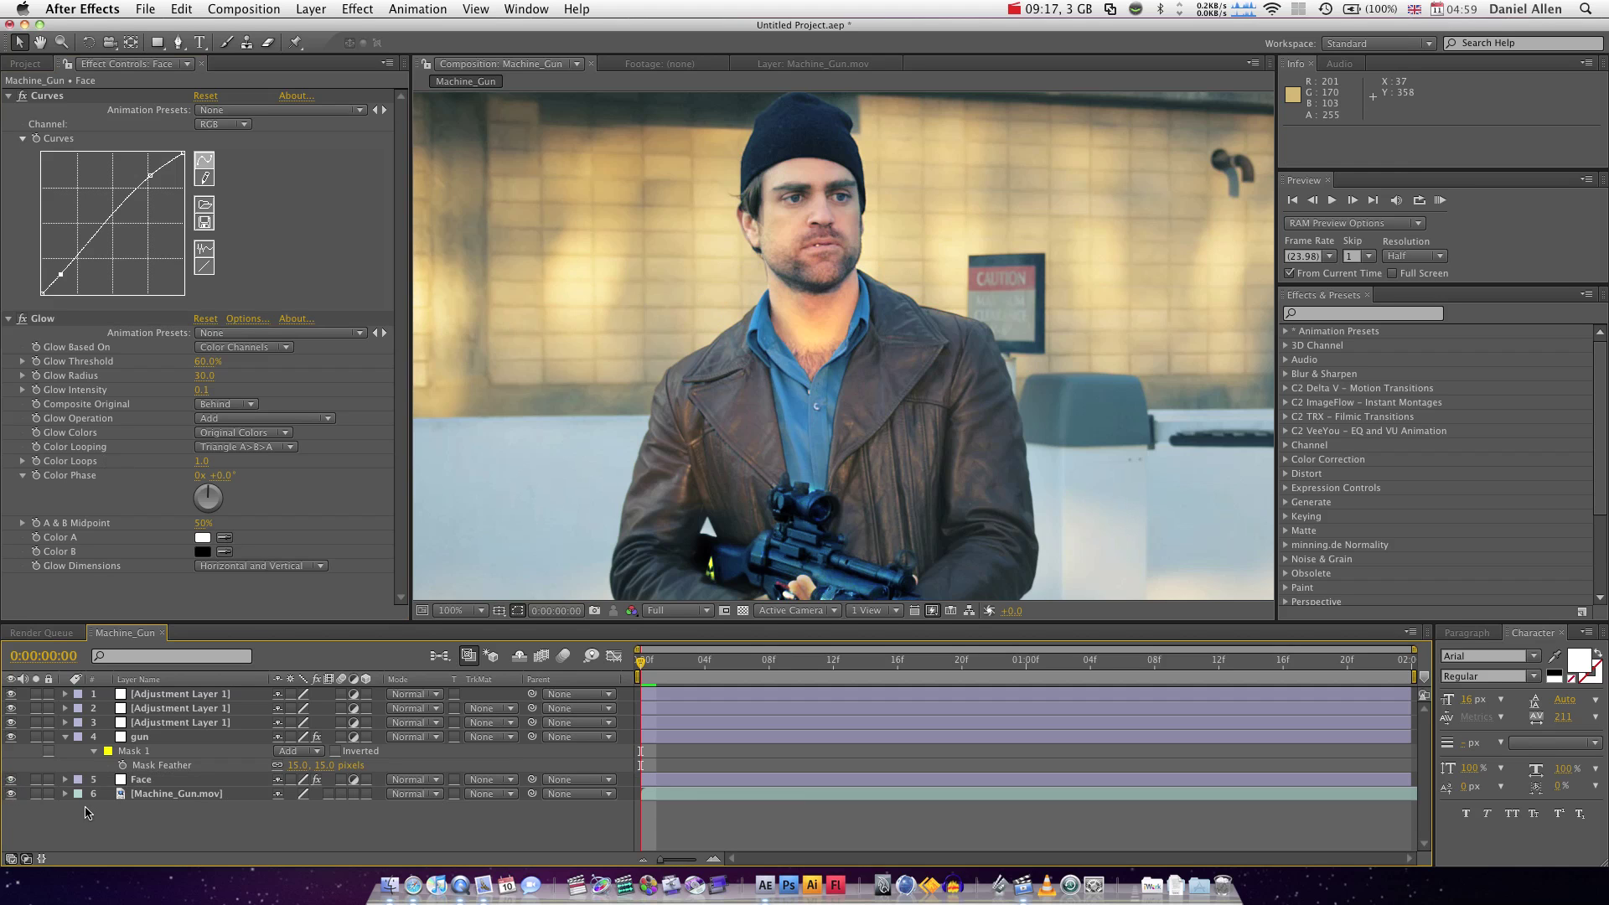
# Feather the Face layer's mask edge by 6 pixels.
pyautogui.click(138, 779)
pyautogui.press('f')
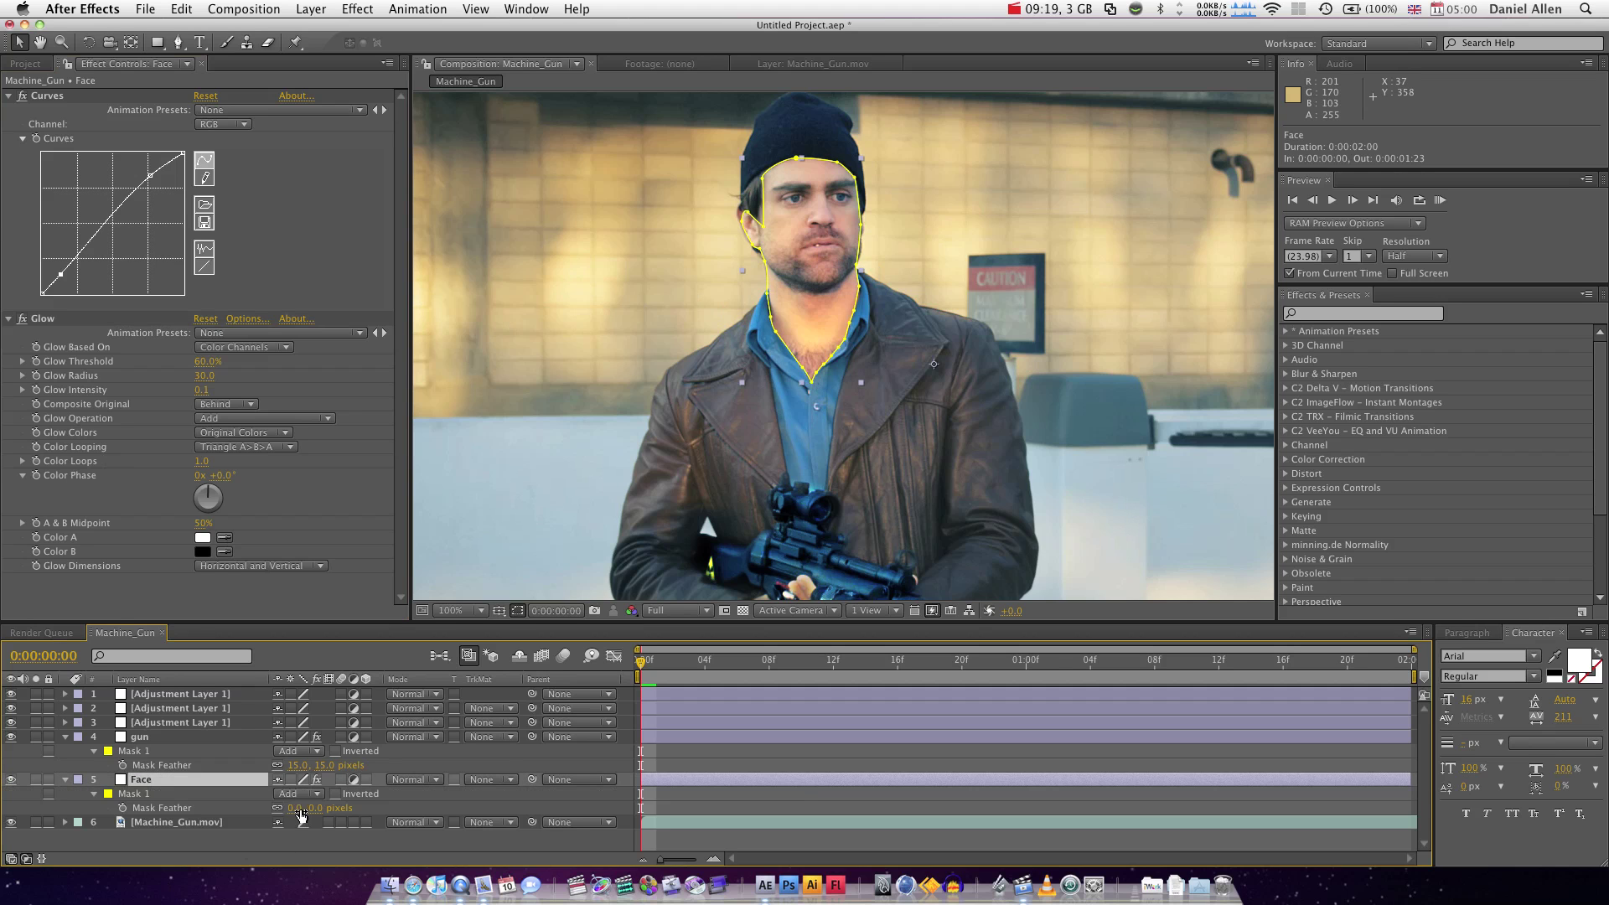
pyautogui.moveTo(300, 812); pyautogui.dragTo(303, 809)
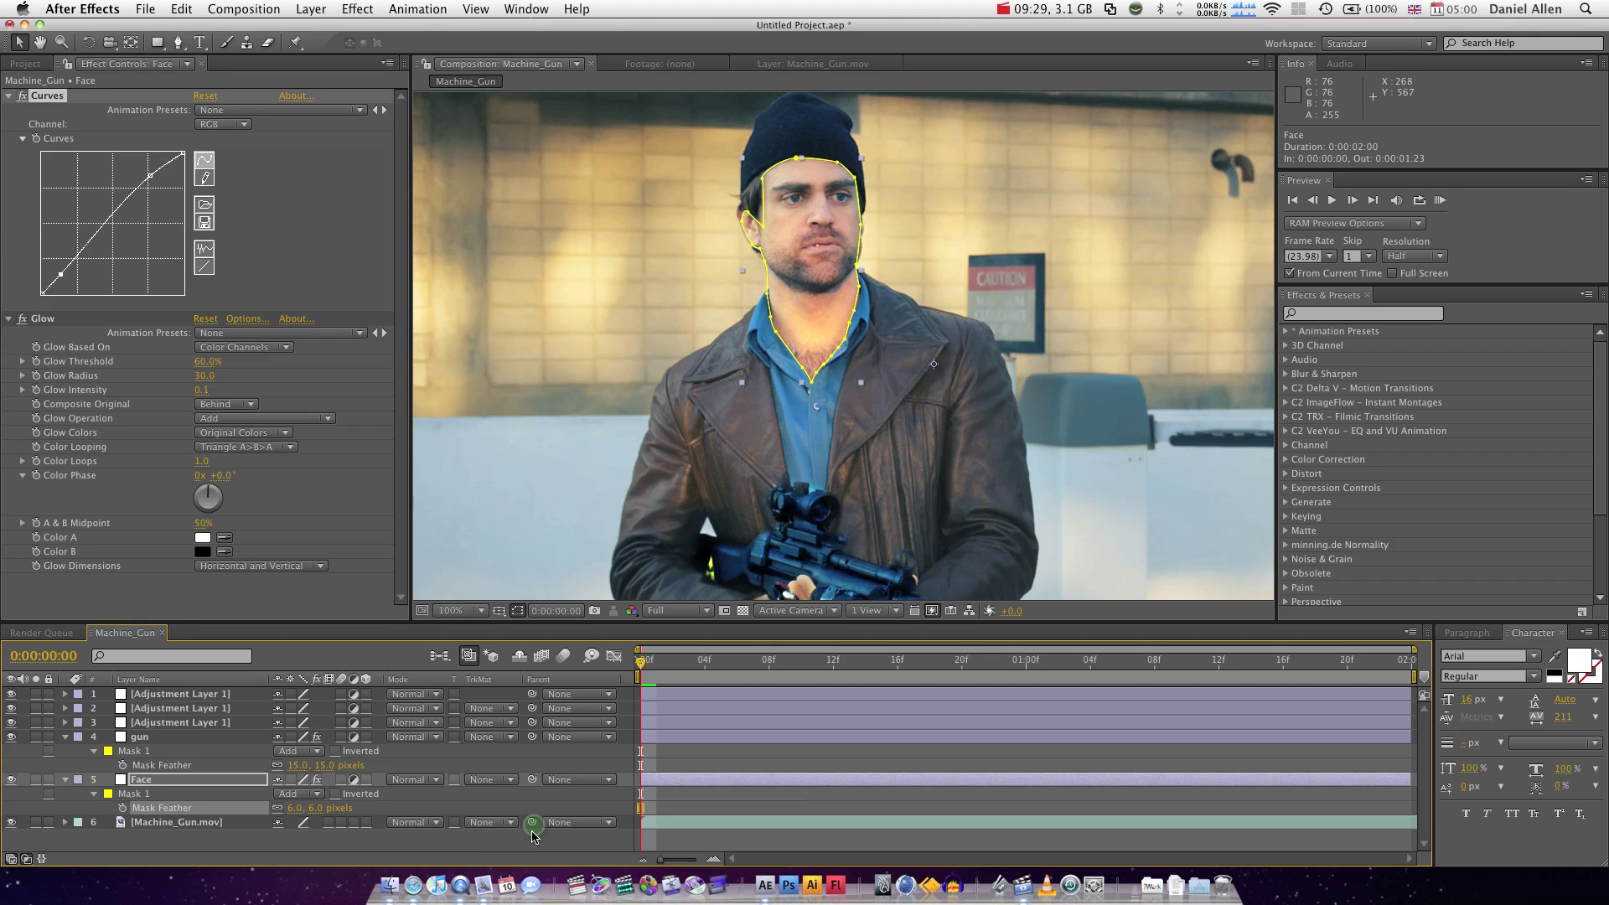
# Rename the top adjustment layer to 'Scene'.
pyautogui.click(216, 696)
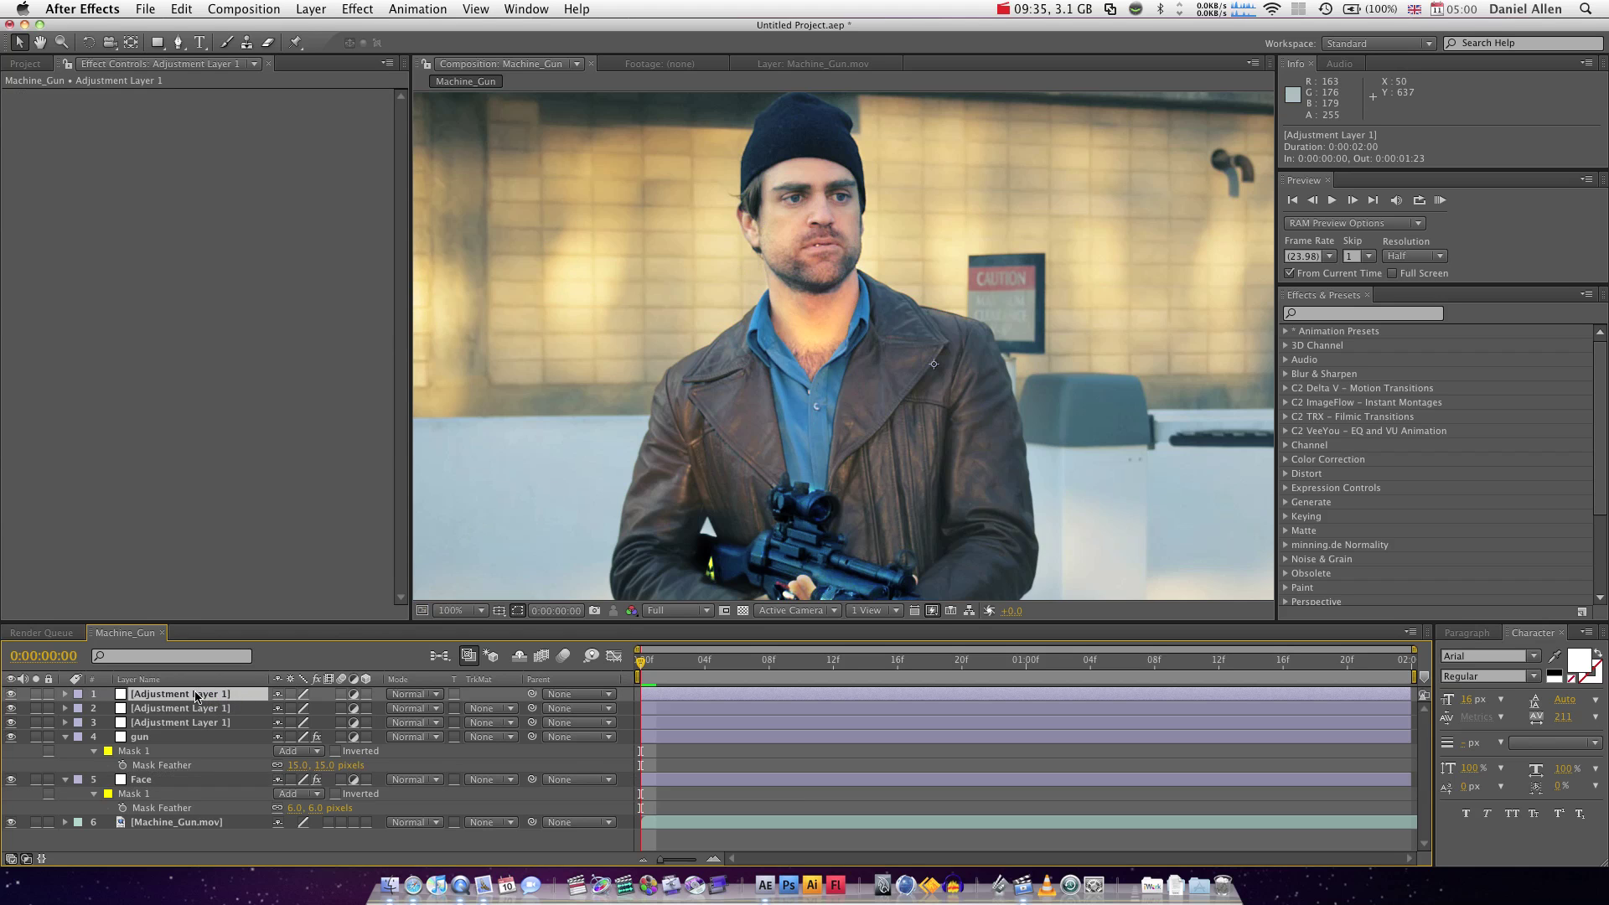
pyautogui.press('Return')
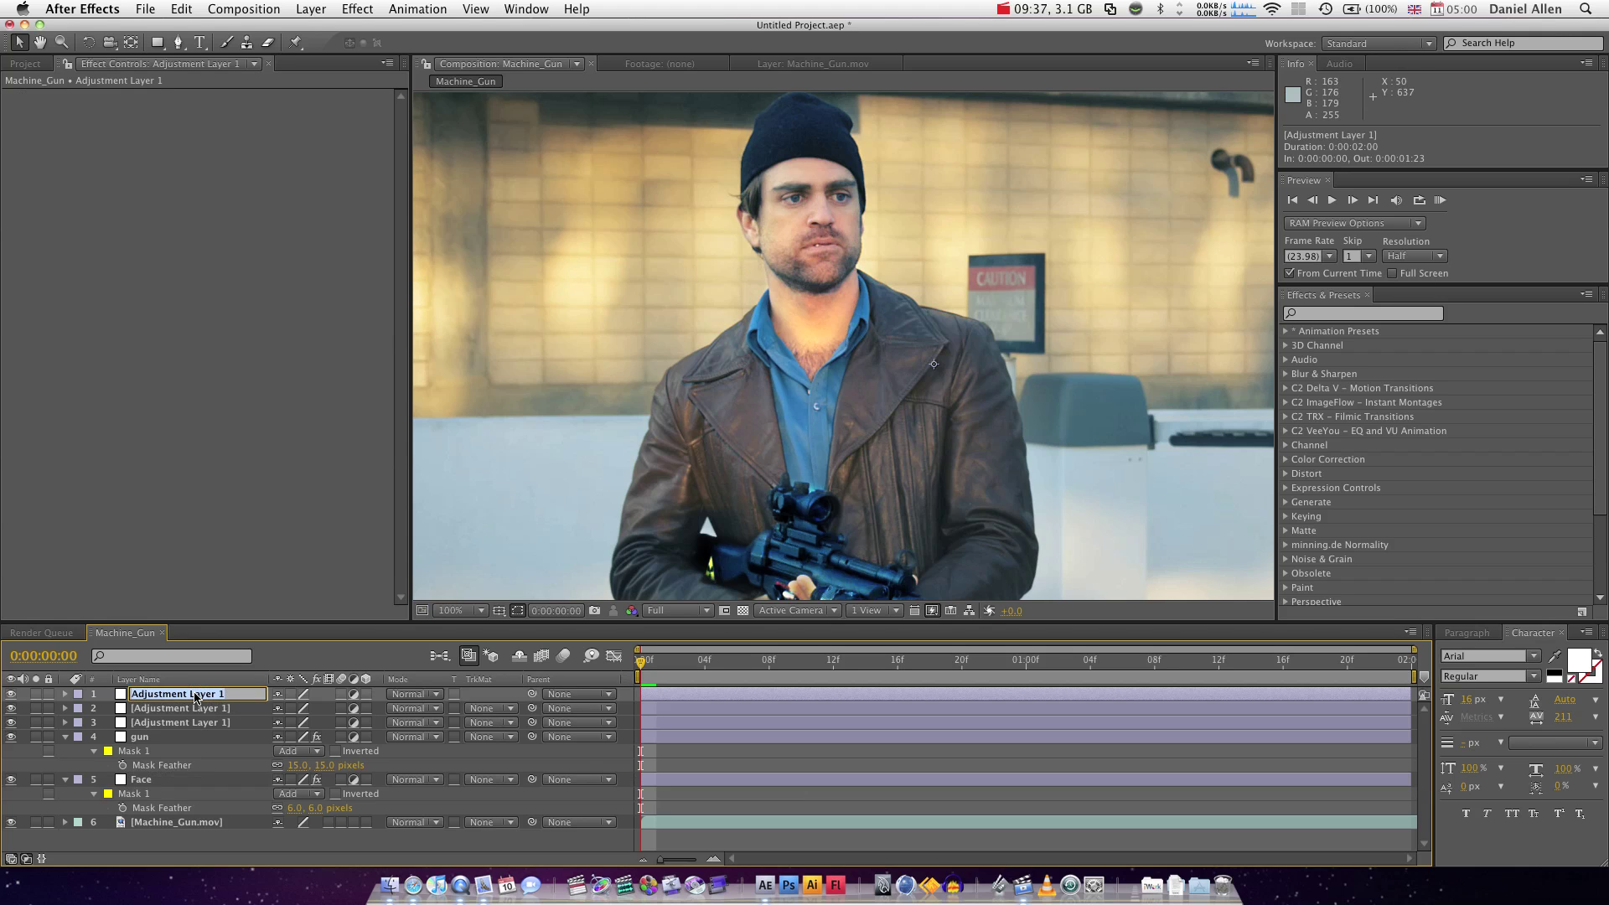
pyautogui.write('Scene')
pyautogui.press('Return')
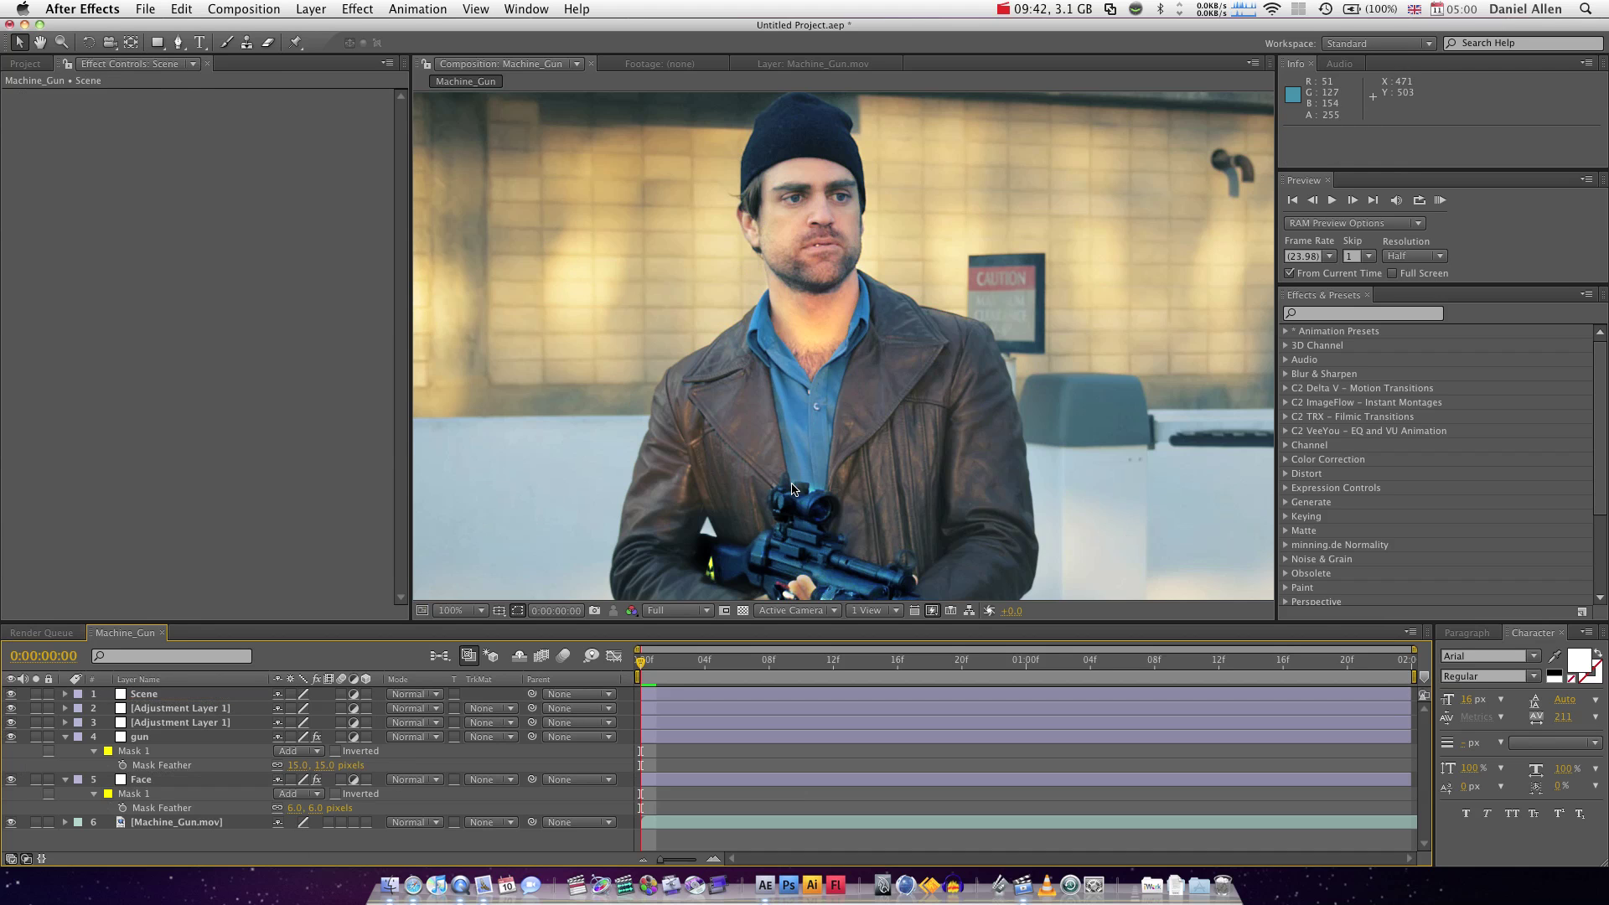
# Zoom out to show the whole frame, recentre it, and bring up the timeline's new-layer menu.
pyautogui.press('h')
pyautogui.moveTo(869, 520); pyautogui.dragTo(549, 413)
pyautogui.press('v')
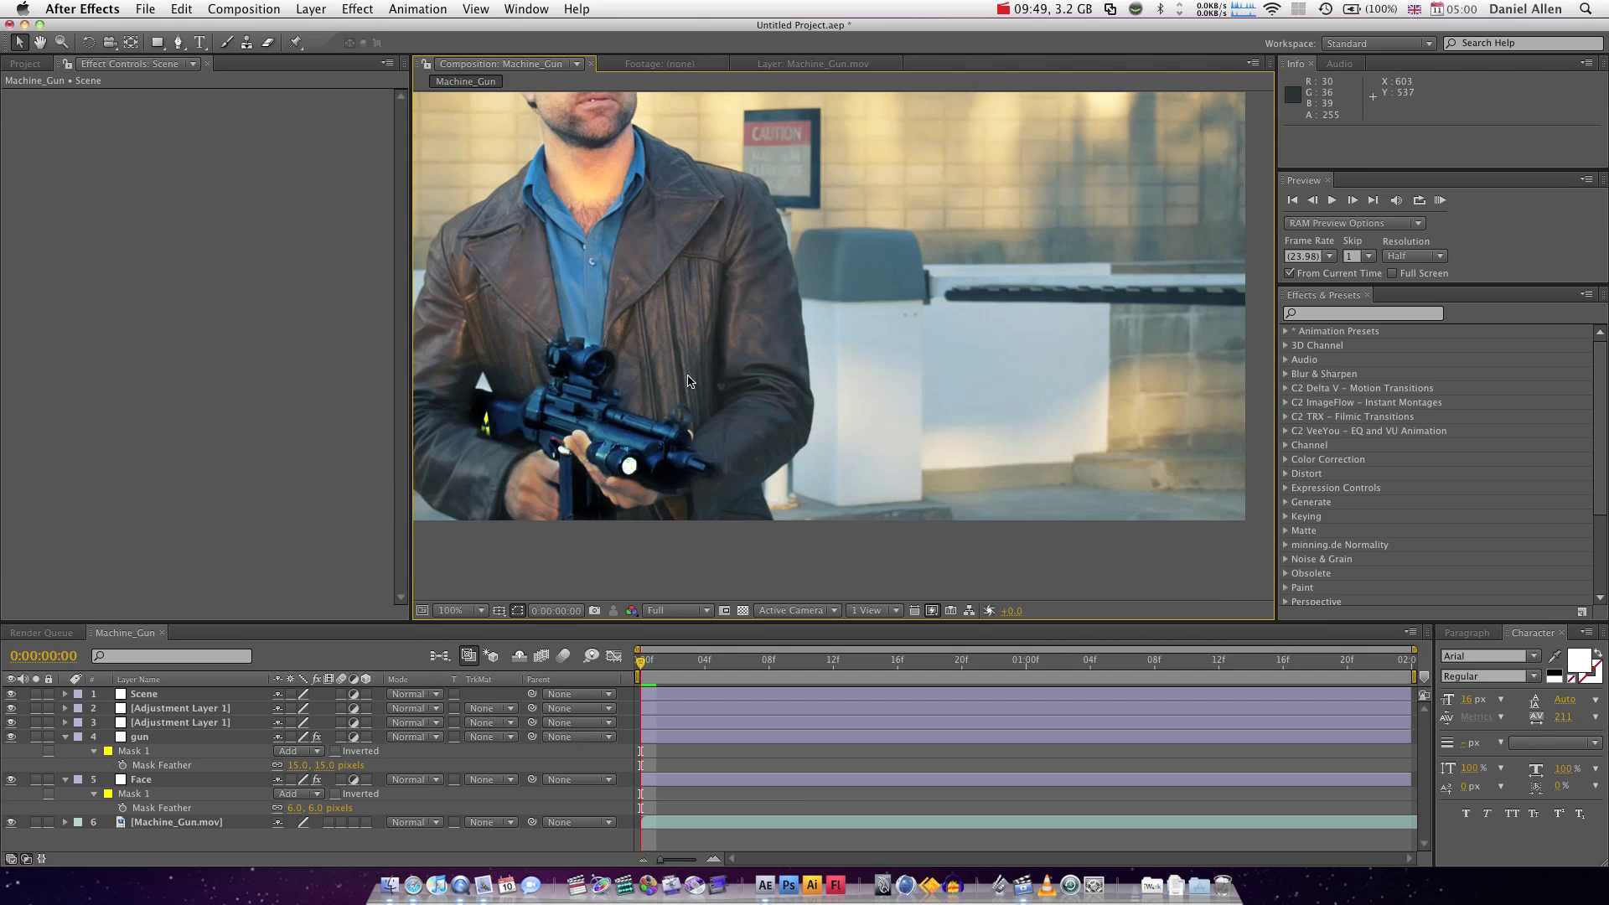
pyautogui.press(',')
pyautogui.press('h')
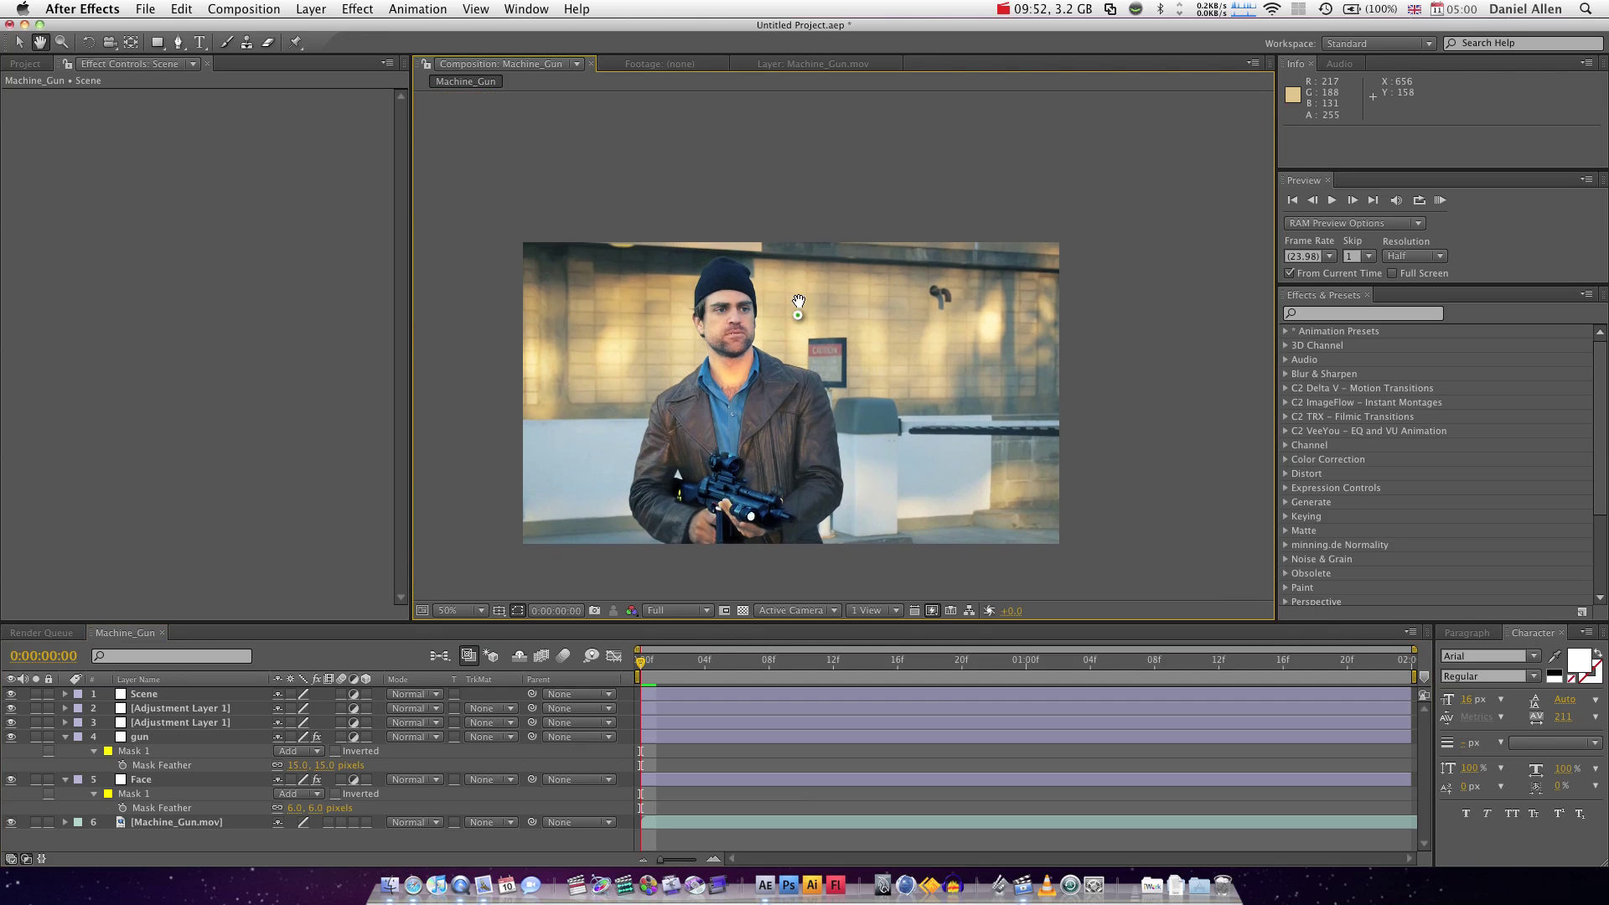
pyautogui.moveTo(804, 208); pyautogui.dragTo(796, 244)
pyautogui.press('v')
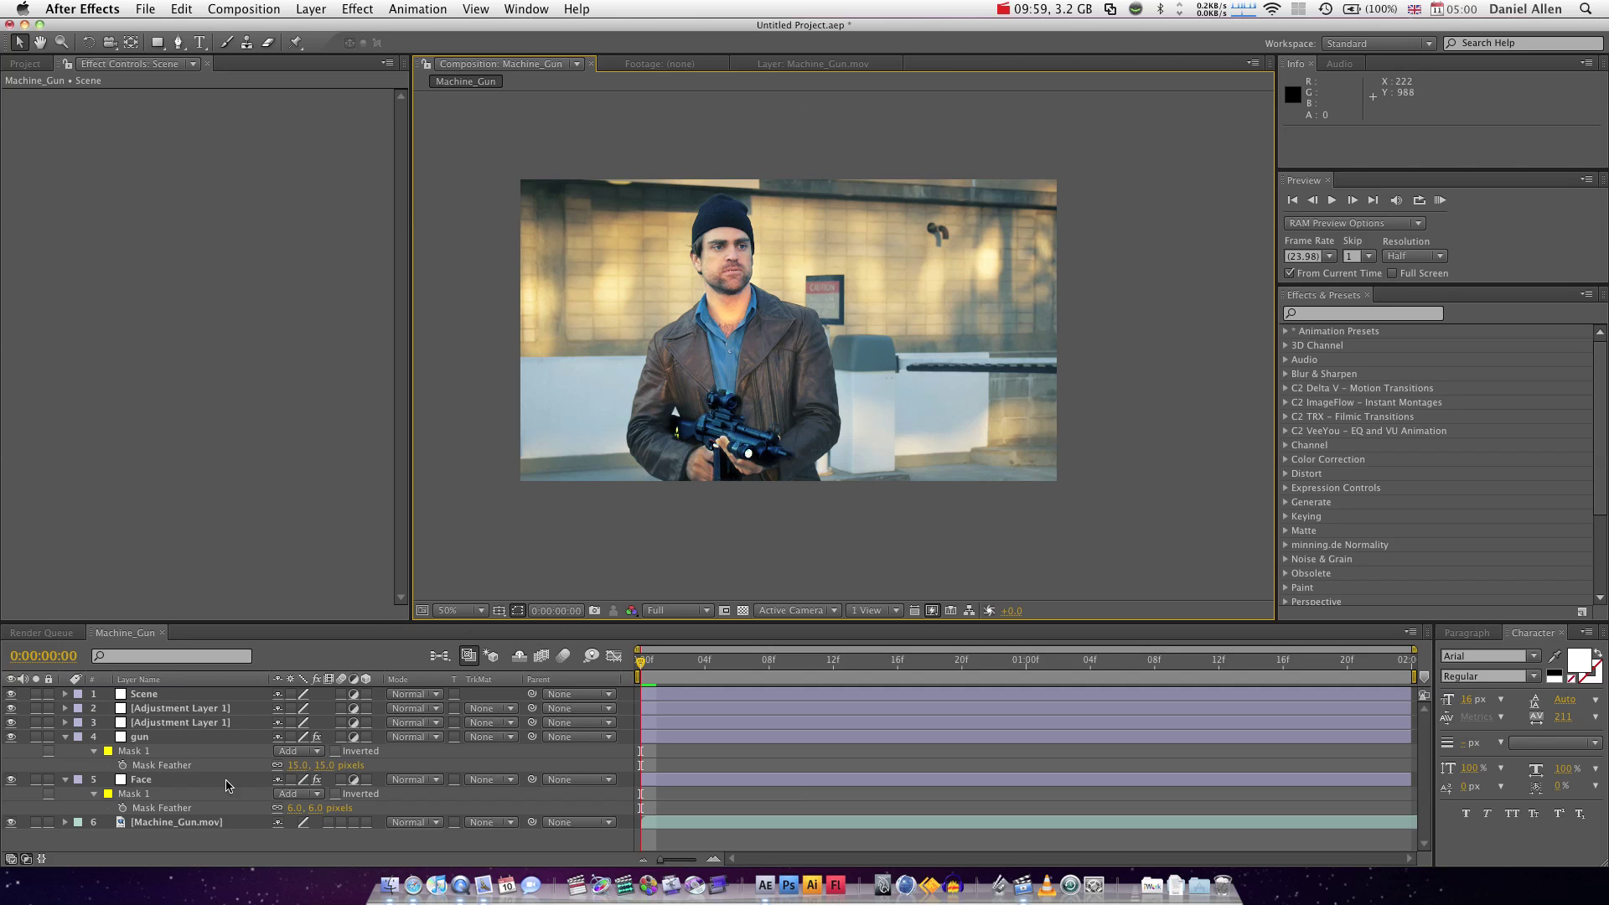
pyautogui.rightClick(255, 838)
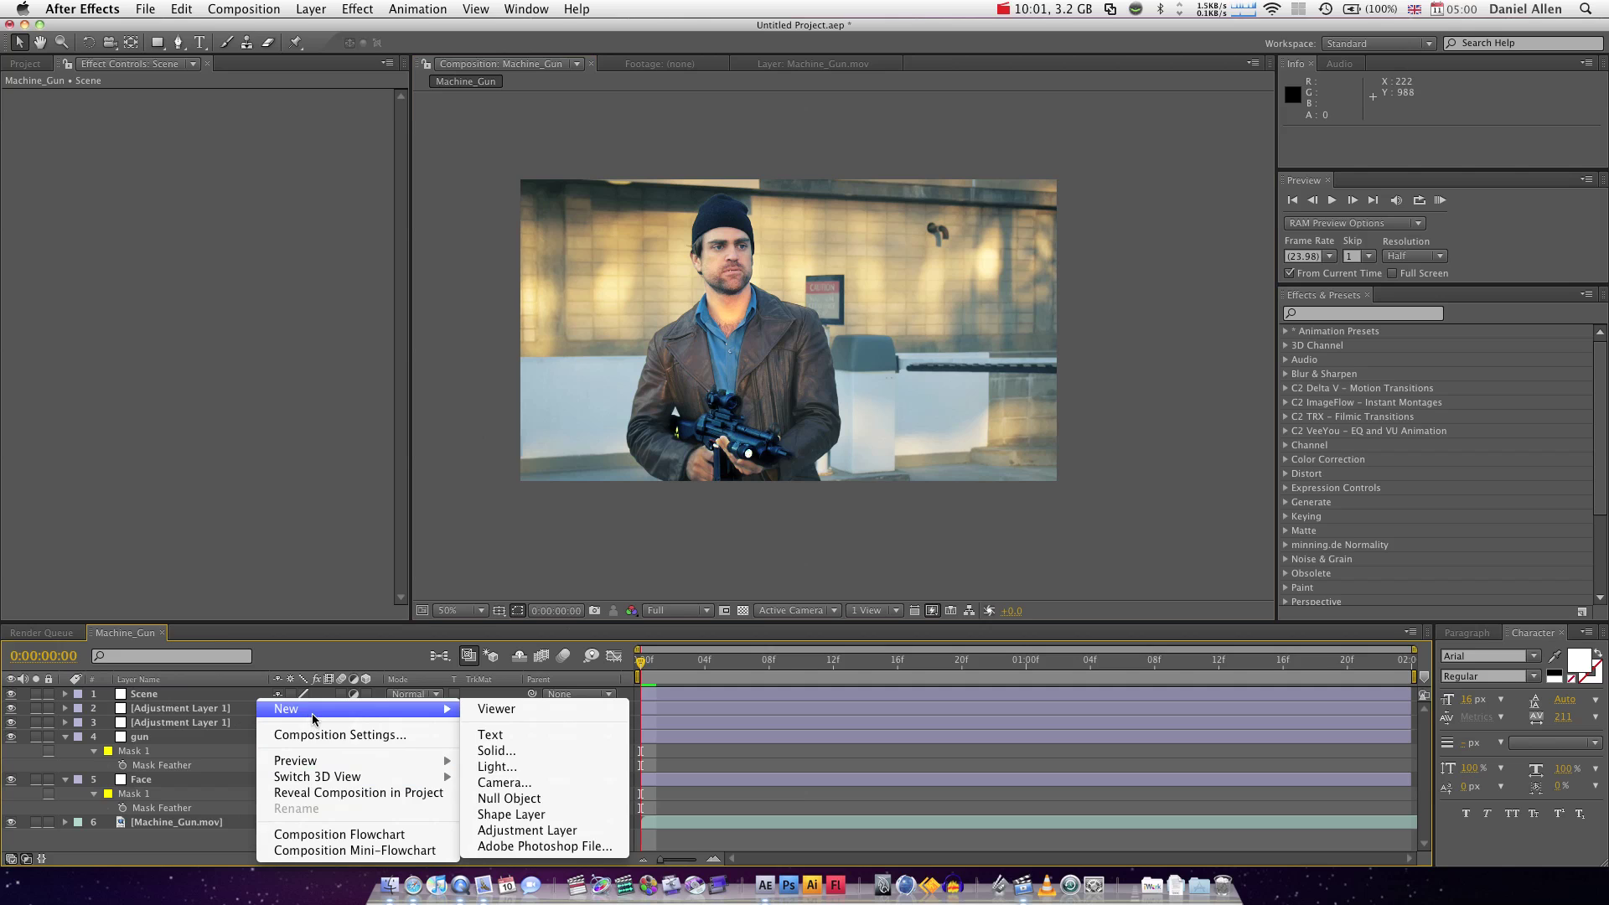